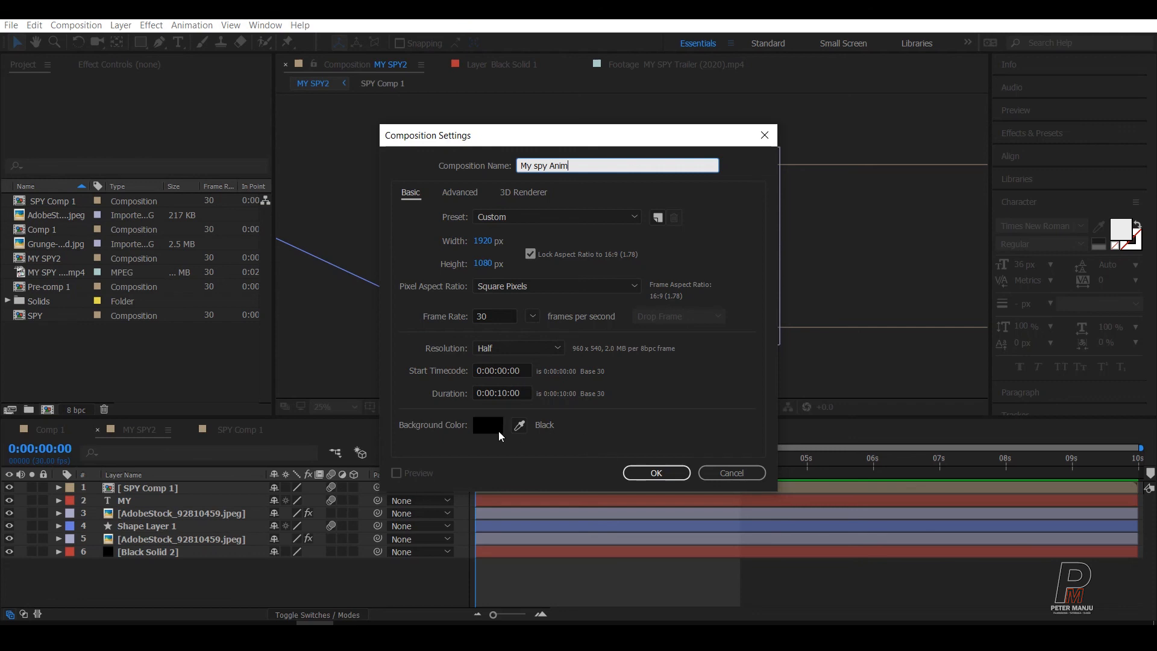
Create the 1920 × 1080, 30 fps, 10-second composition My spy Anim and fit it in the viewer.
{"action": "left_click", "coordinate": [648, 472]}
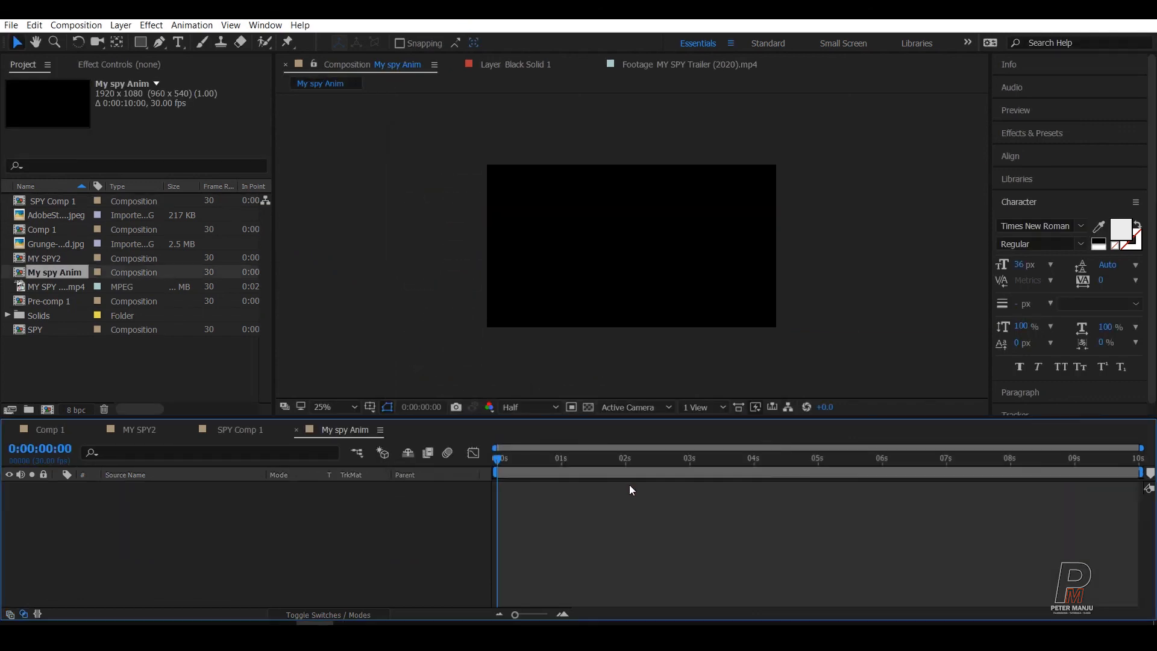
{"action": "left_click", "coordinate": [299, 535]}
{"action": "key", "text": "shift+slash"}
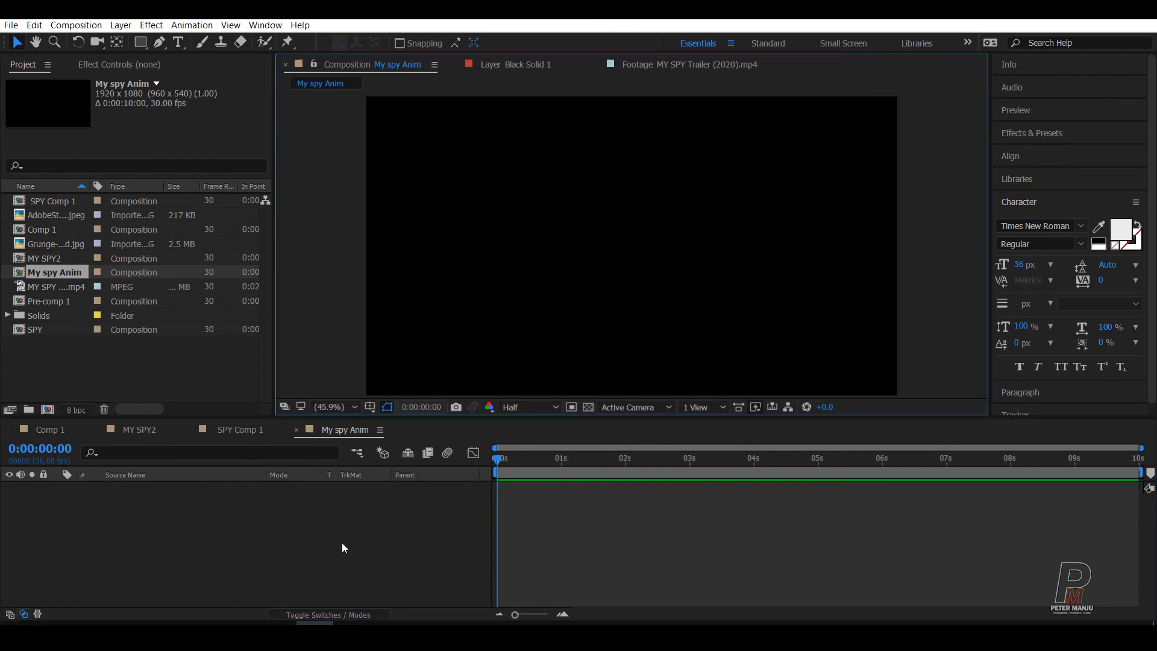
Add a black 1920 × 1080 solid named BG C to the composition.
{"action": "left_click", "coordinate": [204, 542]}
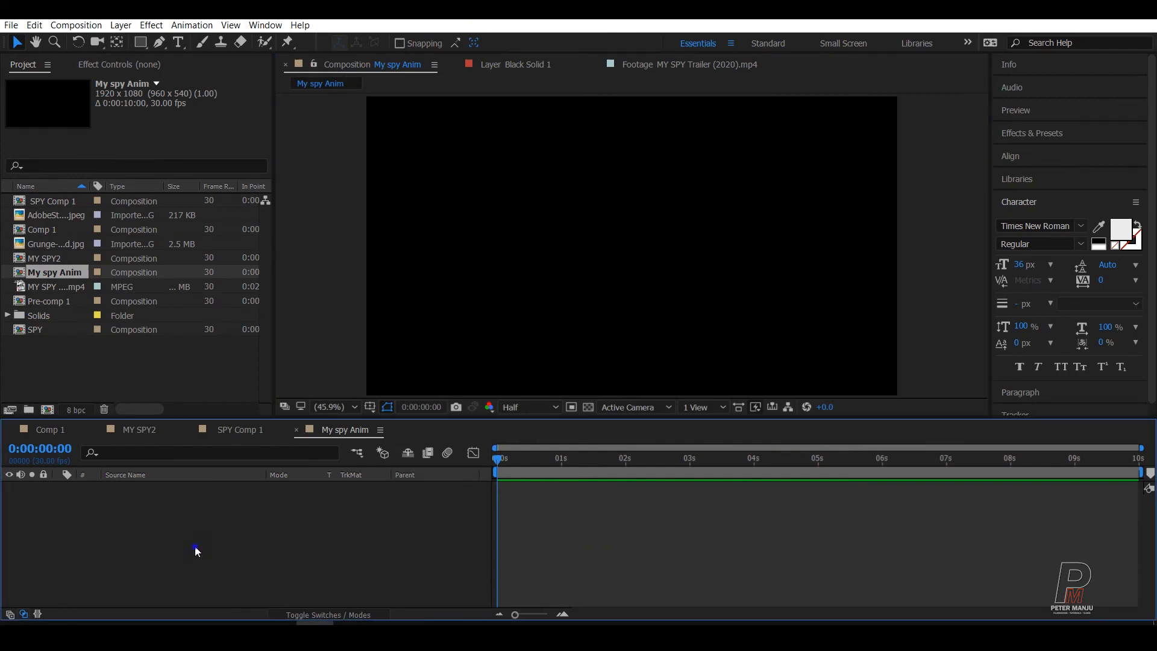
{"action": "right_click", "coordinate": [195, 546]}
{"action": "mouse_move", "coordinate": [248, 422]}
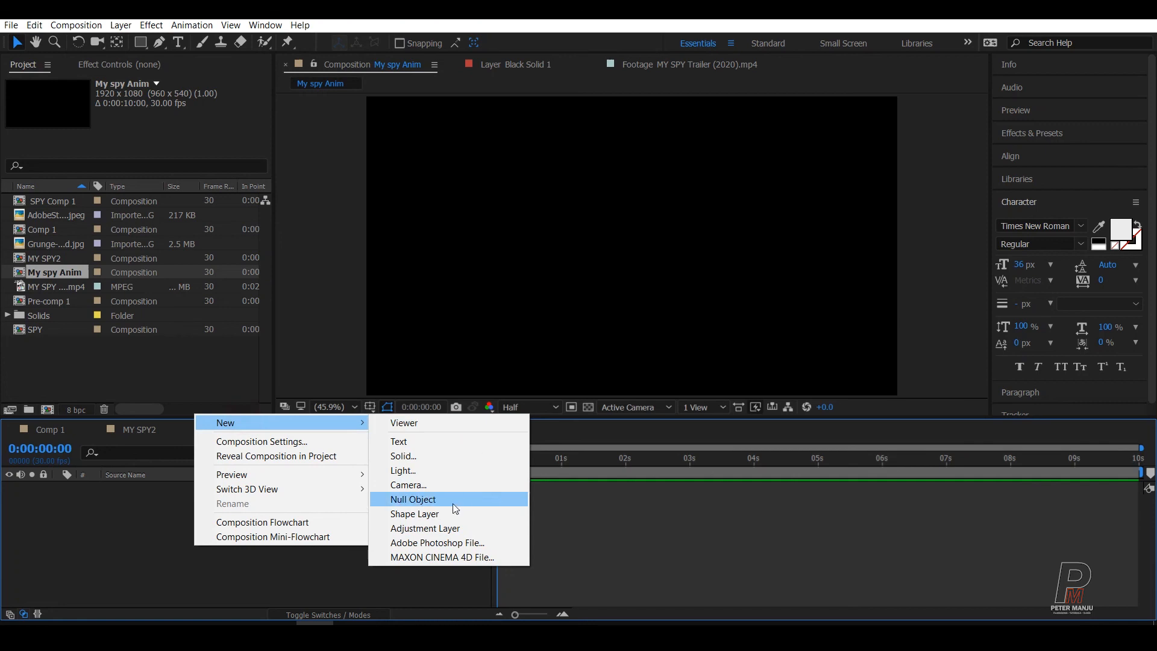
{"action": "left_click", "coordinate": [409, 459]}
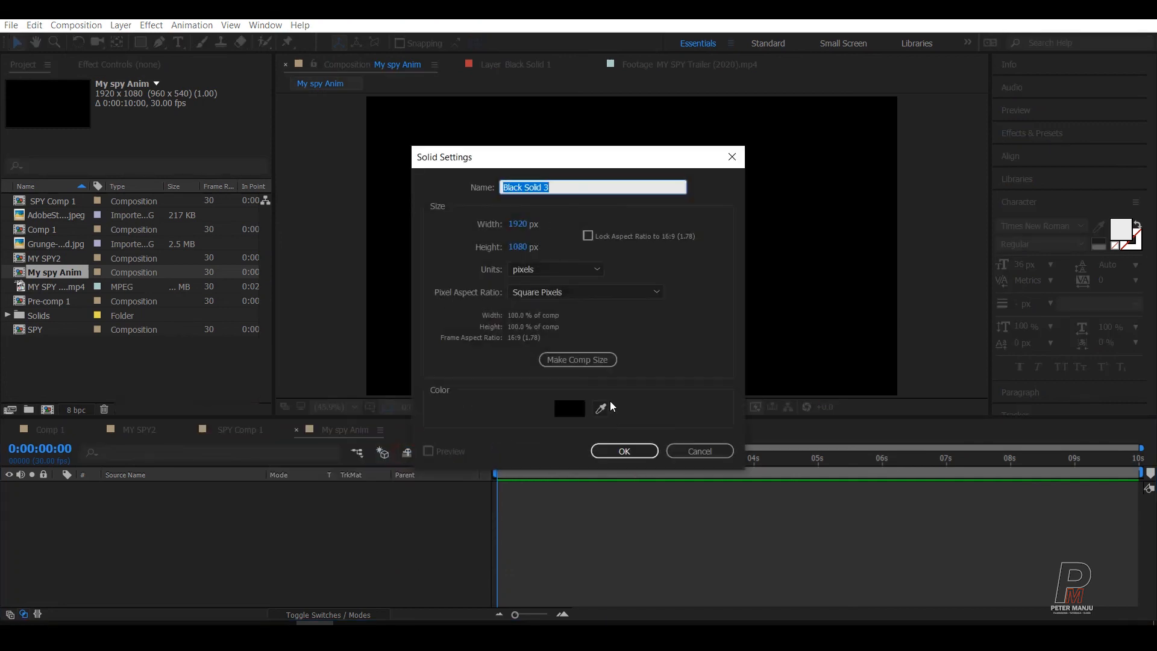
{"action": "type", "text": "BG C"}
{"action": "left_click", "coordinate": [624, 453]}
{"action": "left_click", "coordinate": [293, 553]}
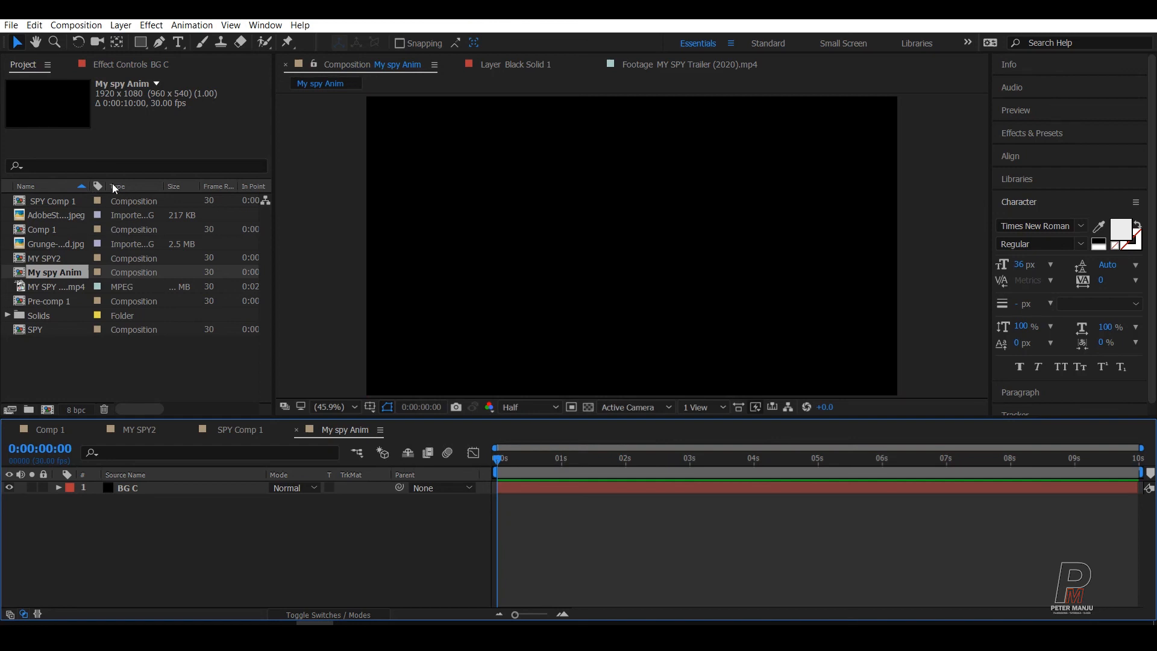
Place AdobeStock_92810459.jpeg above the BG C solid and scale it down proportionally to about 50% so it covers the frame.
{"action": "left_click", "coordinate": [47, 217]}
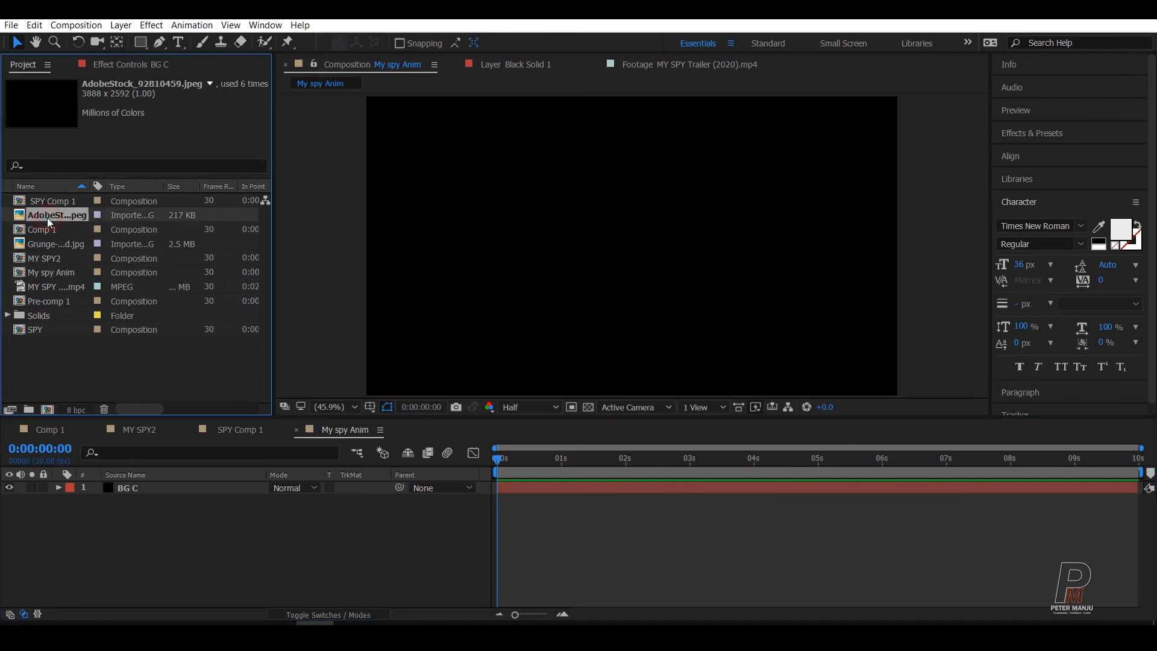
{"action": "left_click_drag", "start_coordinate": [24, 216], "coordinate": [121, 490]}
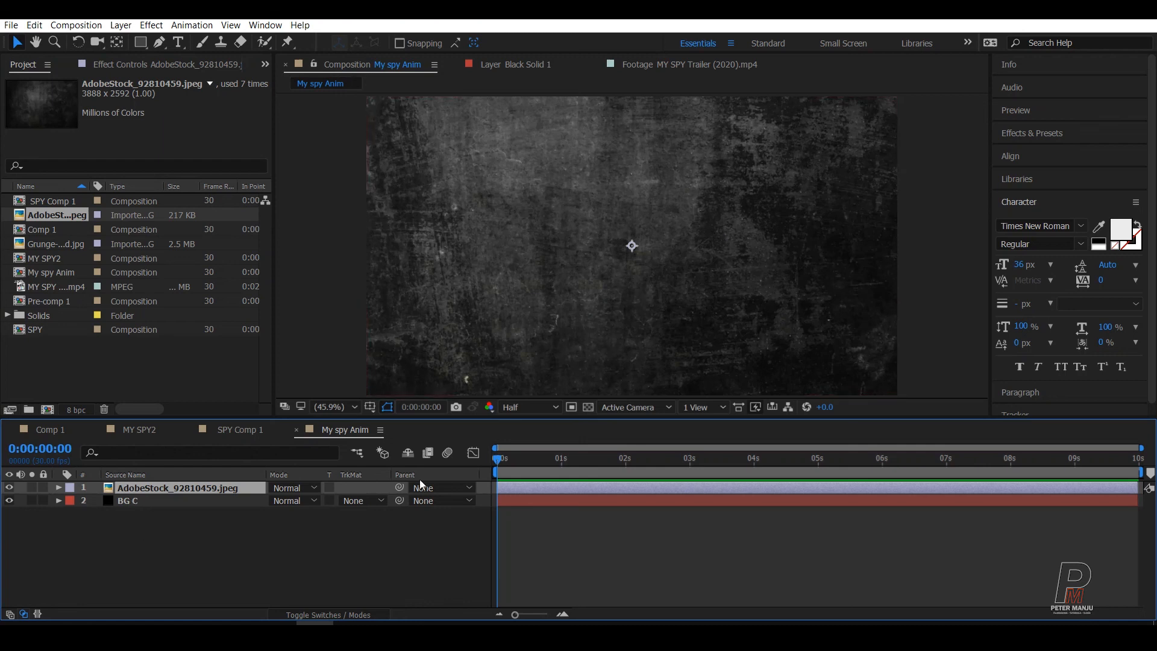
{"action": "scroll", "coordinate": [652, 233], "scroll_direction": "down", "scroll_amount": 4}
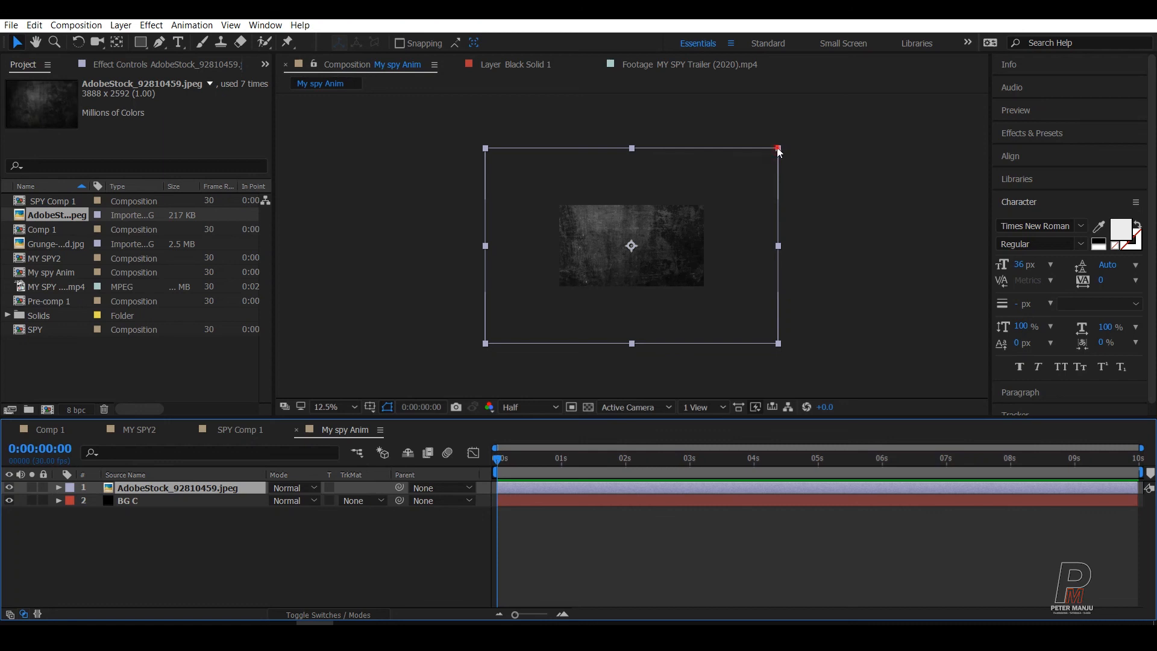
{"action": "left_click", "coordinate": [778, 150]}
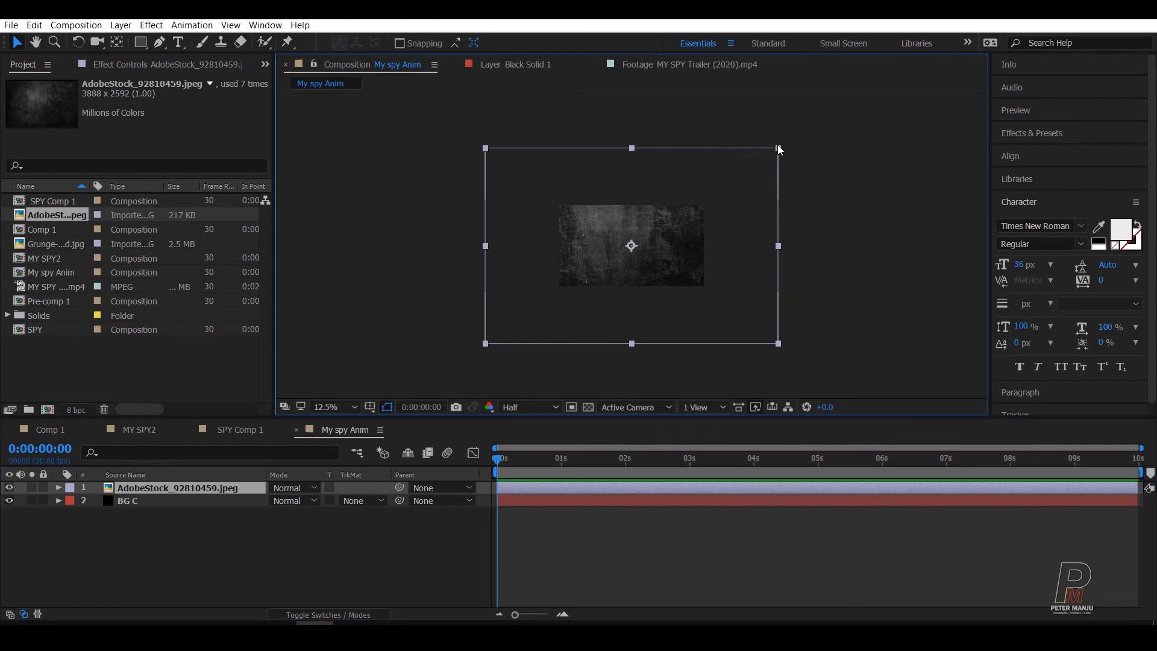
{"action": "left_click_drag", "start_coordinate": [777, 148], "coordinate": [735, 195]}
{"action": "scroll", "coordinate": [751, 253], "scroll_direction": "up", "scroll_amount": 3}
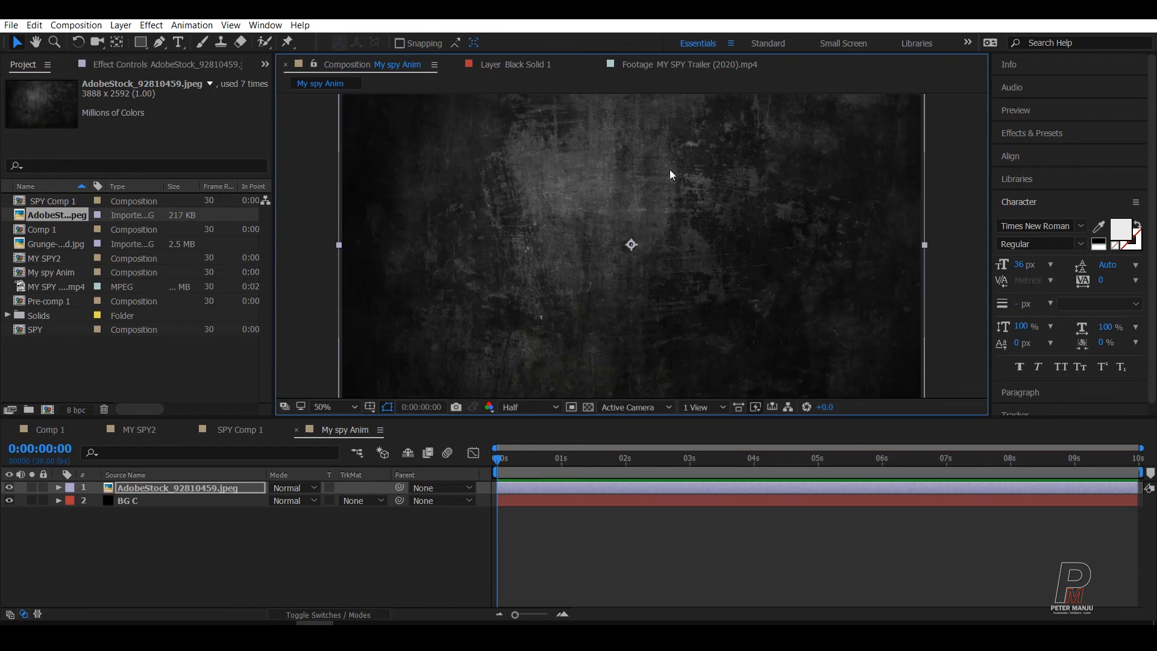
{"action": "scroll", "coordinate": [670, 175], "scroll_direction": "down", "scroll_amount": 2}
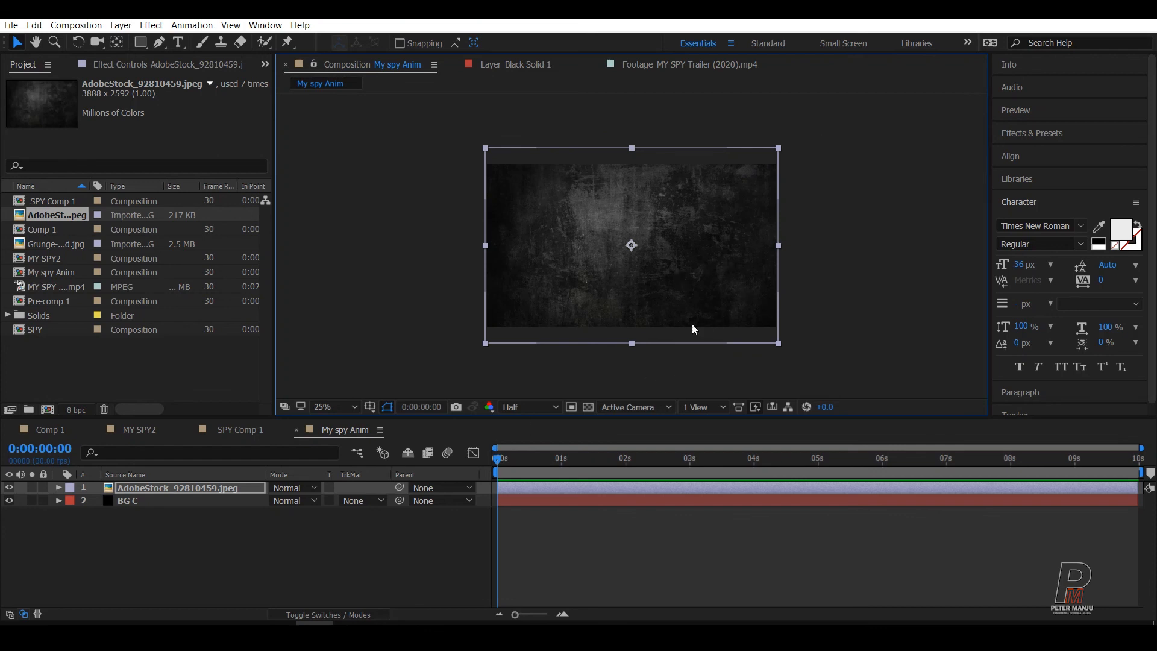
{"action": "left_click", "coordinate": [156, 581]}
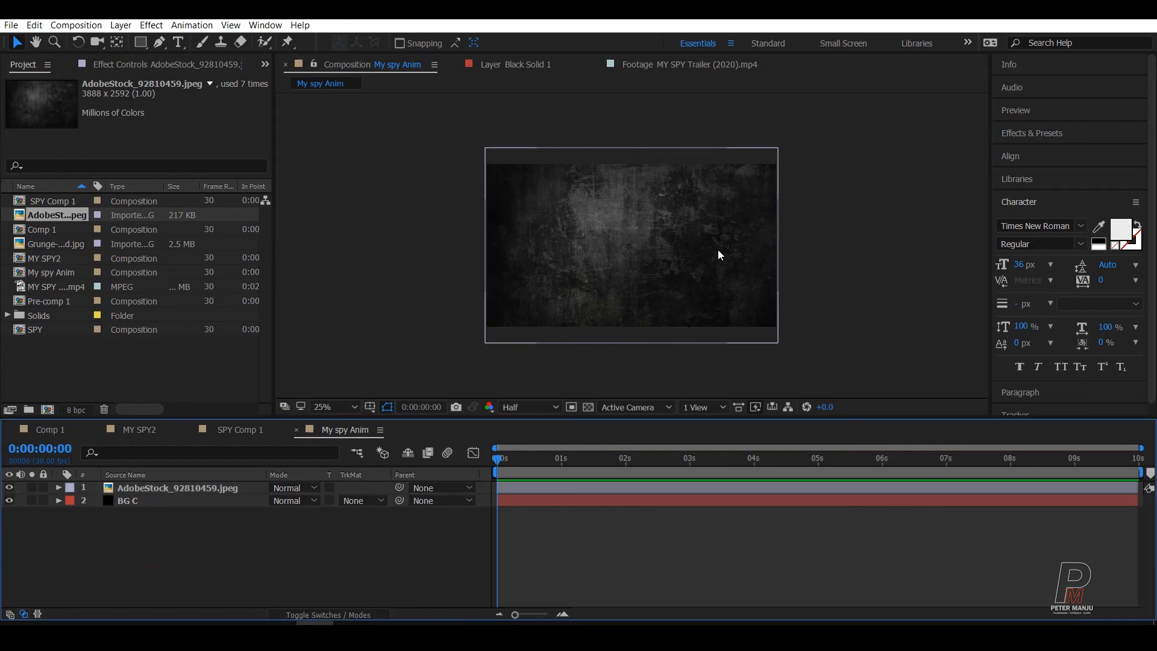
Find the Curves effect and apply it to the AdobeStock_92810459.jpeg layer.
{"action": "left_click", "coordinate": [181, 488]}
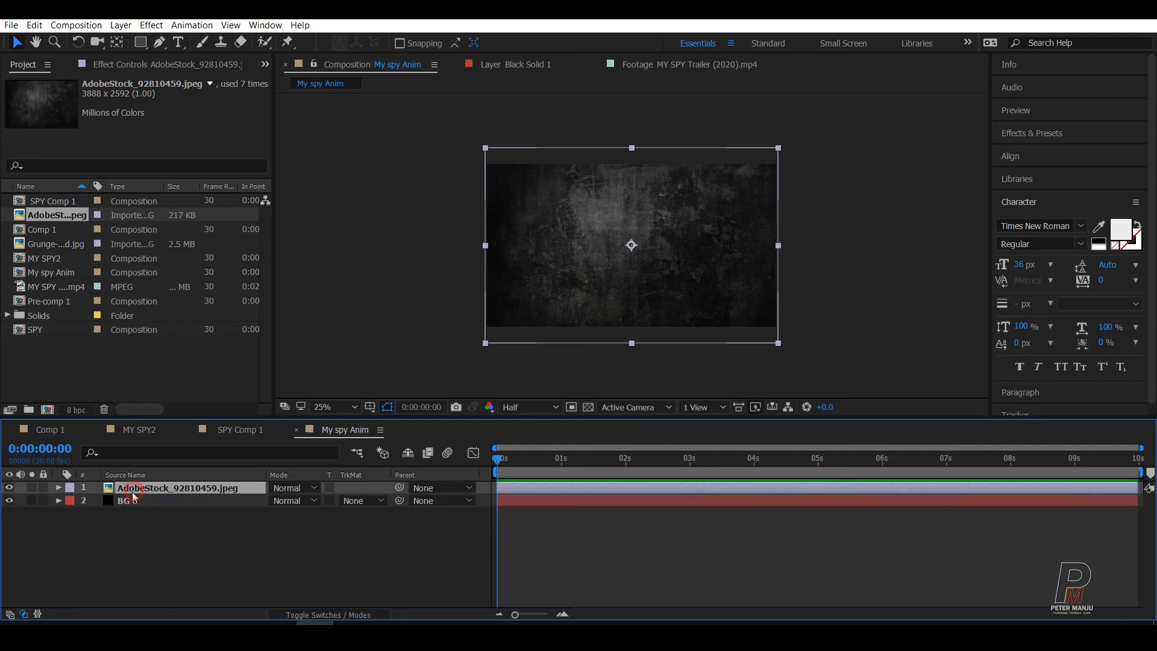
{"action": "left_click", "coordinate": [333, 408]}
{"action": "left_click", "coordinate": [373, 171]}
{"action": "key", "text": "ctrl+alt+shift+h"}
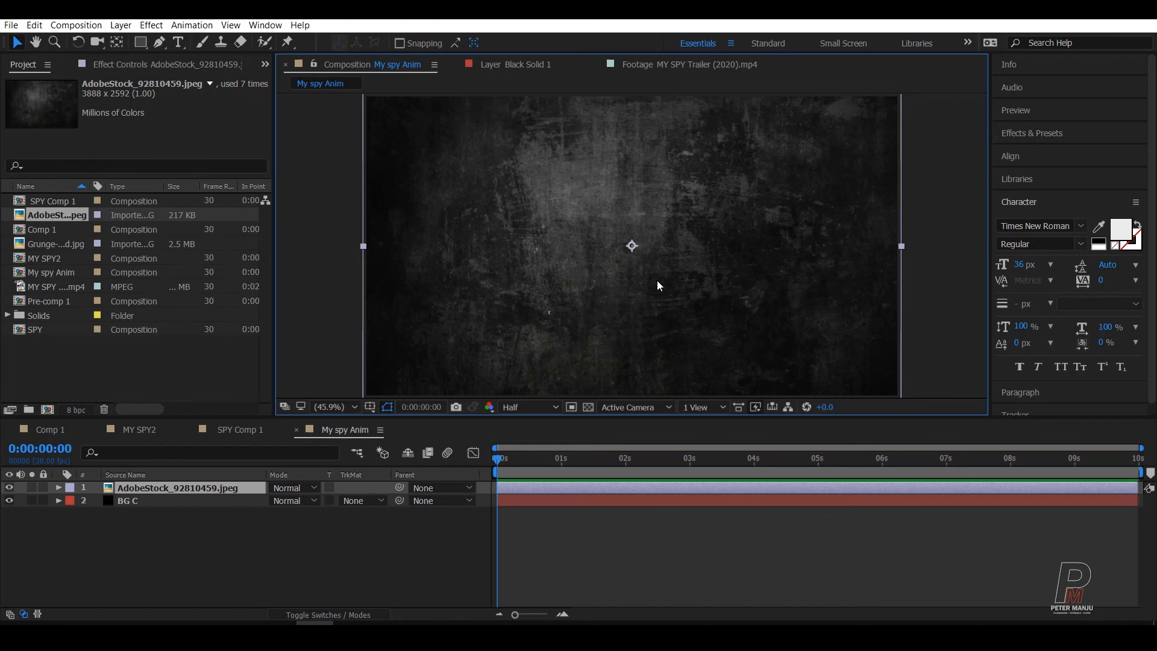
{"action": "left_click", "coordinate": [1052, 135]}
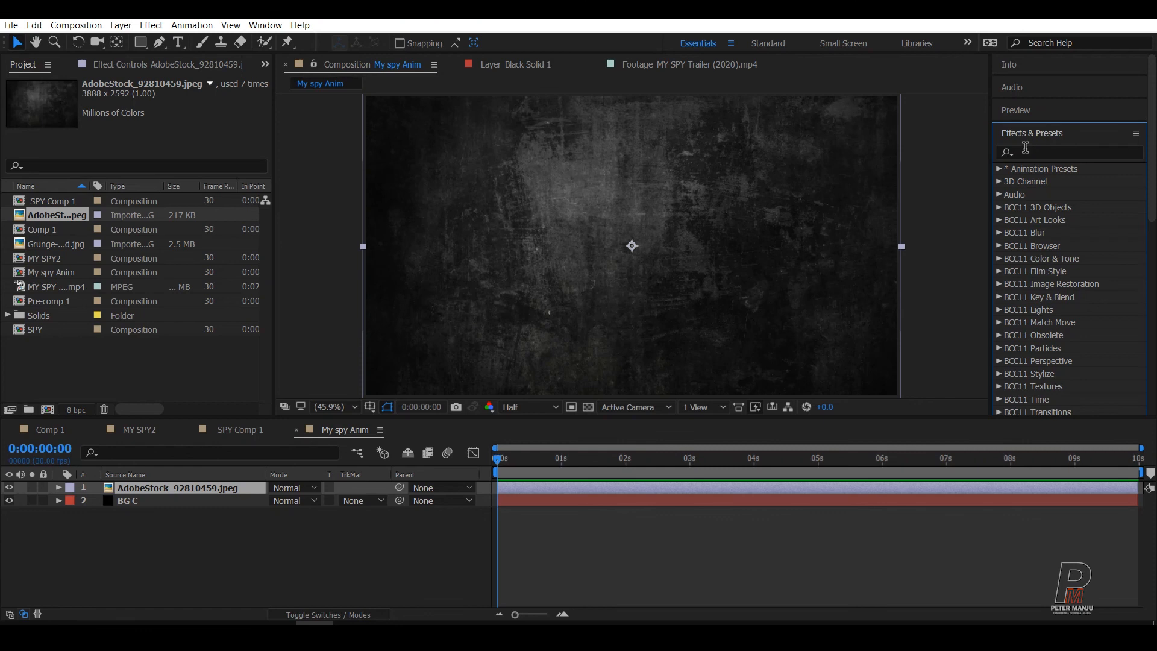
{"action": "left_click", "coordinate": [1026, 151]}
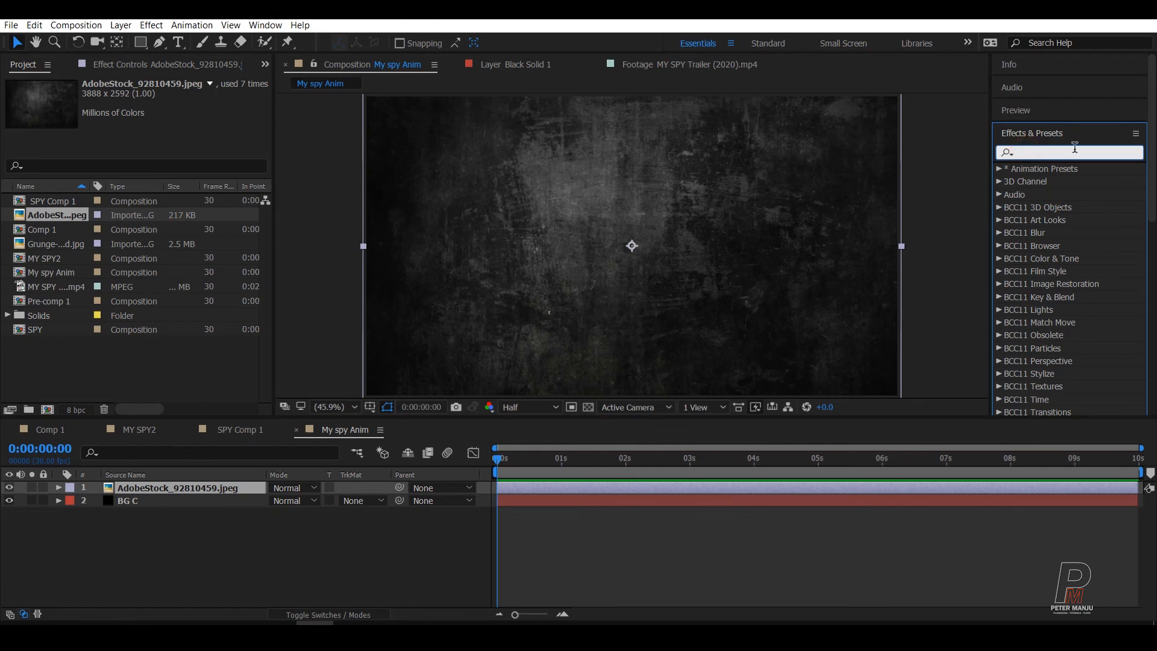
{"action": "type", "text": "curve"}
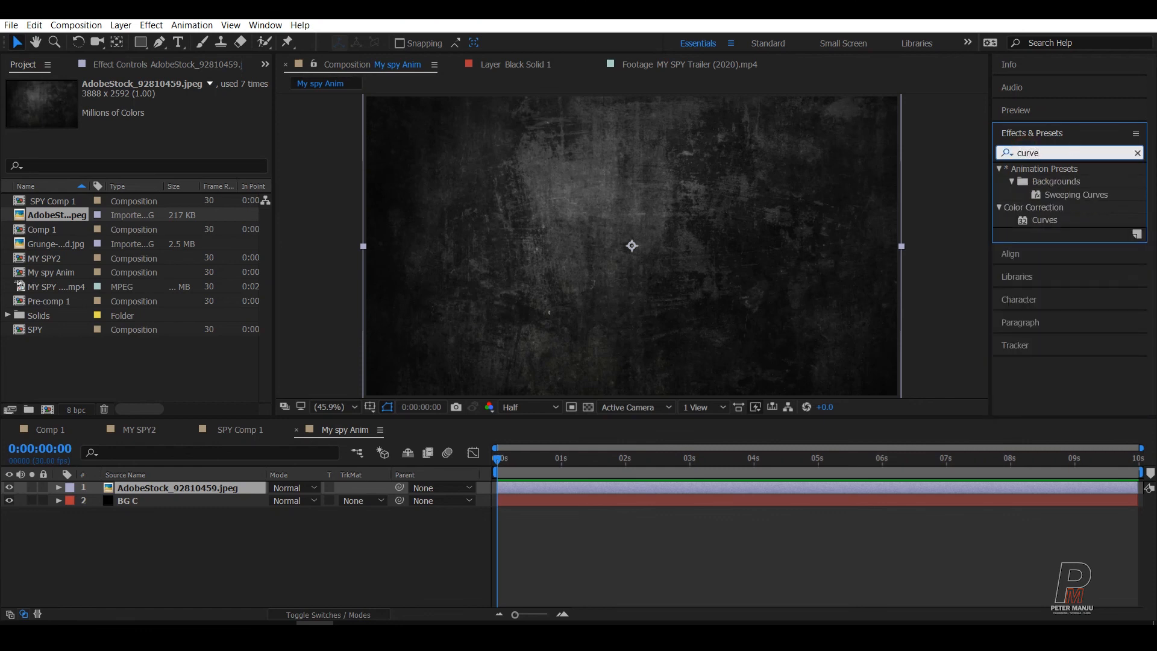
{"action": "left_click_drag", "start_coordinate": [1043, 221], "coordinate": [157, 487]}
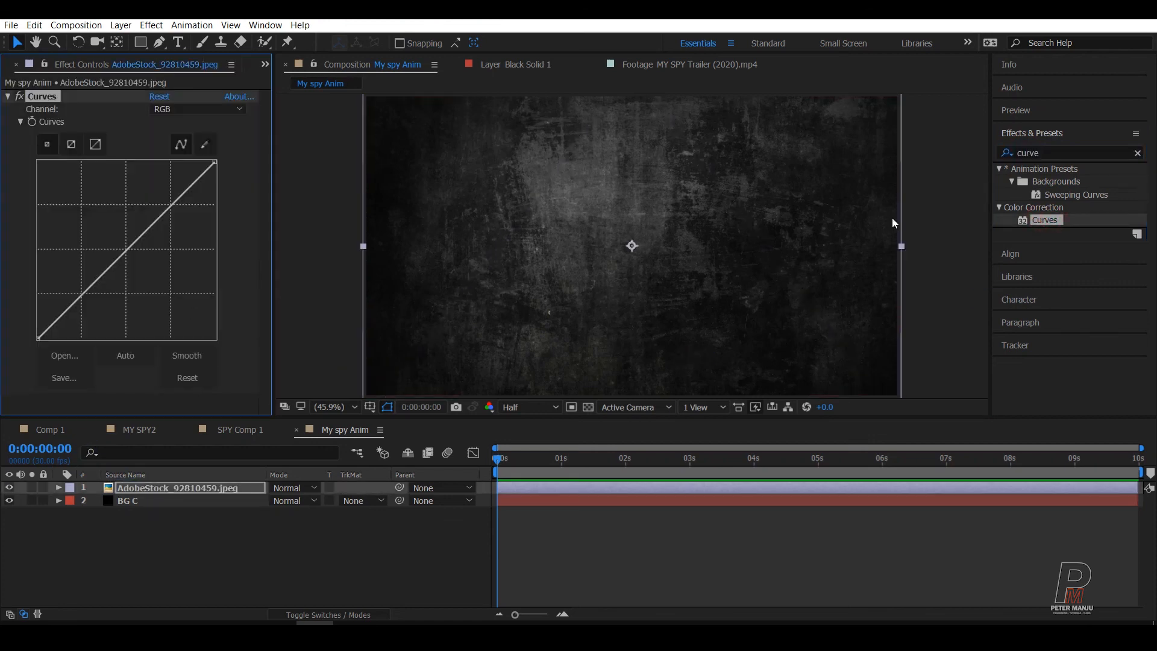
Raise the midpoint of the Blue channel curve slightly to give the grunge texture a cool blue tint.
{"action": "left_click", "coordinate": [186, 111]}
{"action": "left_click", "coordinate": [190, 168]}
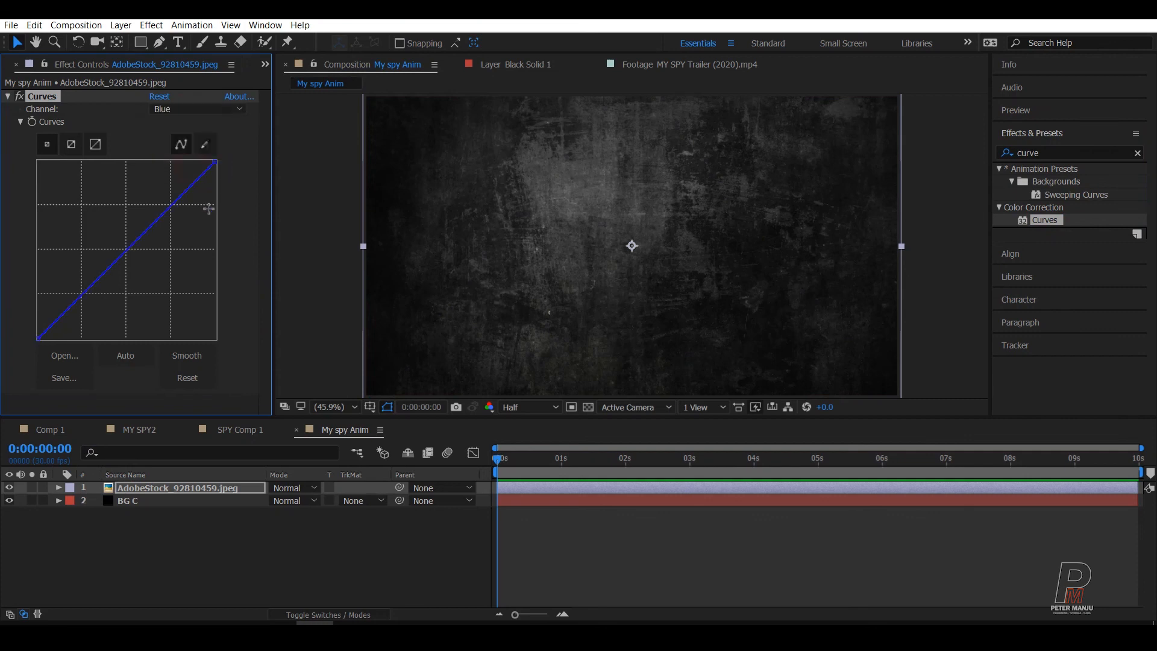
{"action": "left_click", "coordinate": [122, 256]}
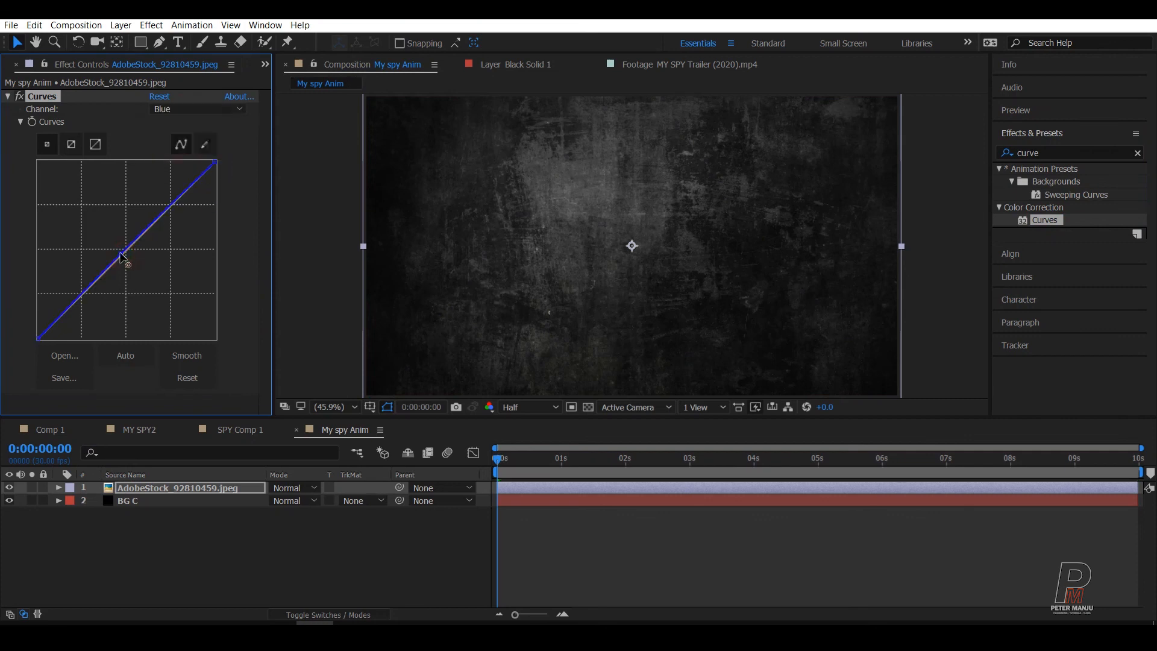
{"action": "left_click_drag", "start_coordinate": [122, 256], "coordinate": [119, 252]}
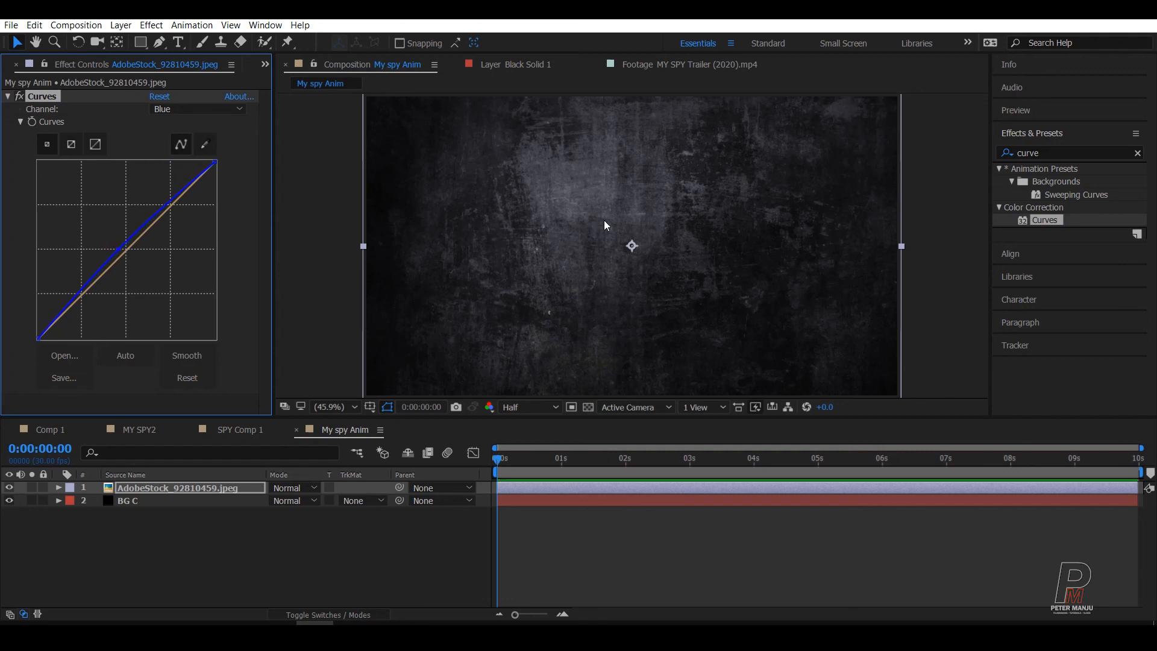
{"action": "key", "text": "XF86MonBrightnessUp"}
{"action": "left_click", "coordinate": [190, 540]}
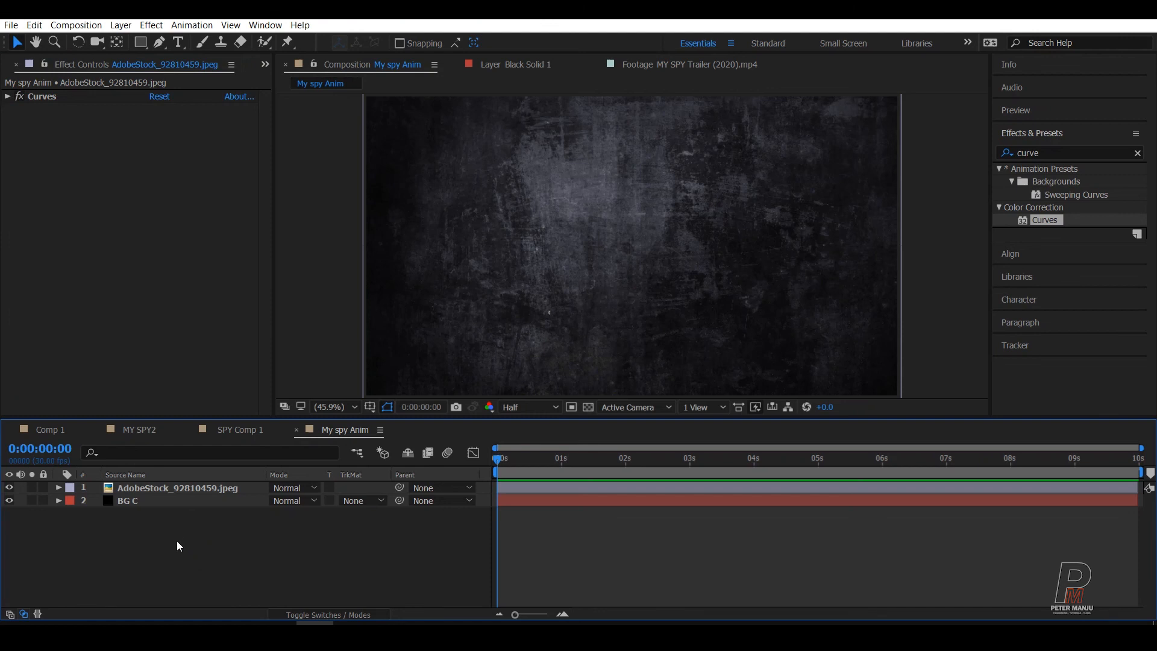
Set the opacity of the AdobeStock_92810459.jpeg layer to 50%.
{"action": "left_click", "coordinate": [125, 504]}
{"action": "left_click", "coordinate": [211, 552]}
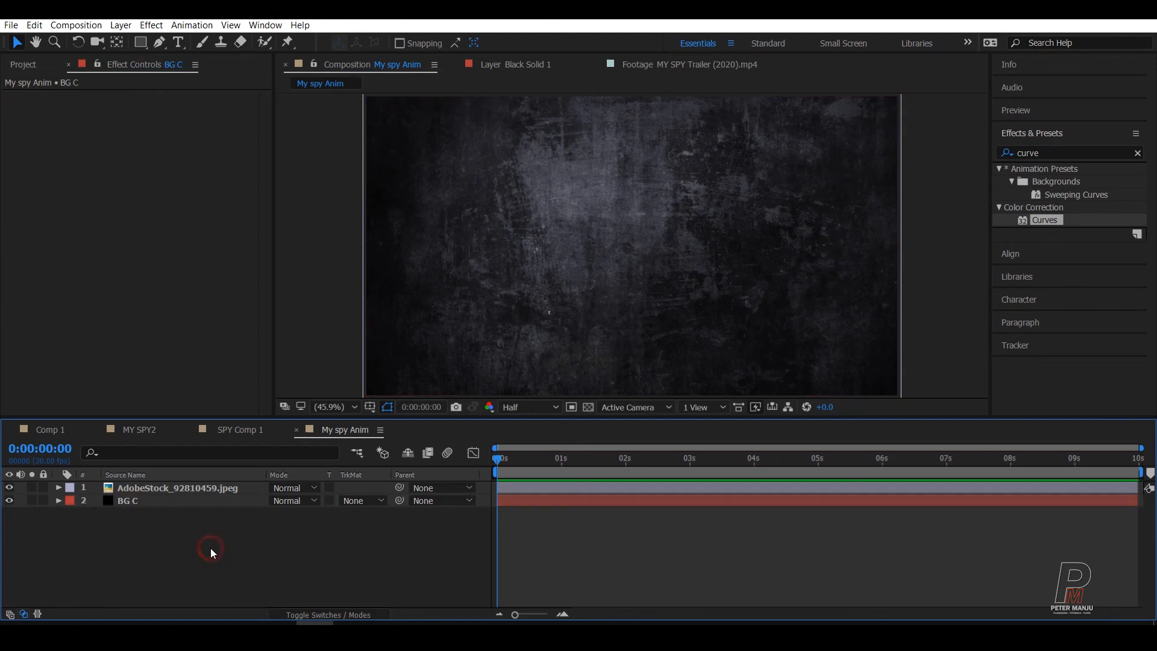
{"action": "left_click", "coordinate": [144, 490]}
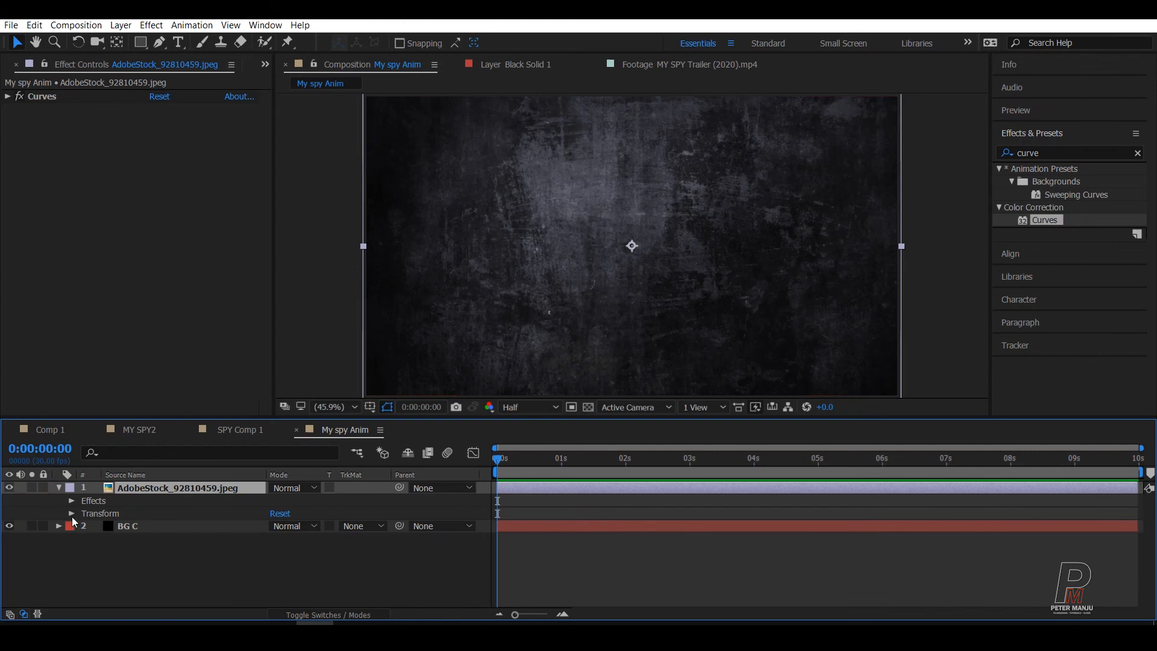
{"action": "left_click", "coordinate": [72, 514]}
{"action": "left_click", "coordinate": [272, 578]}
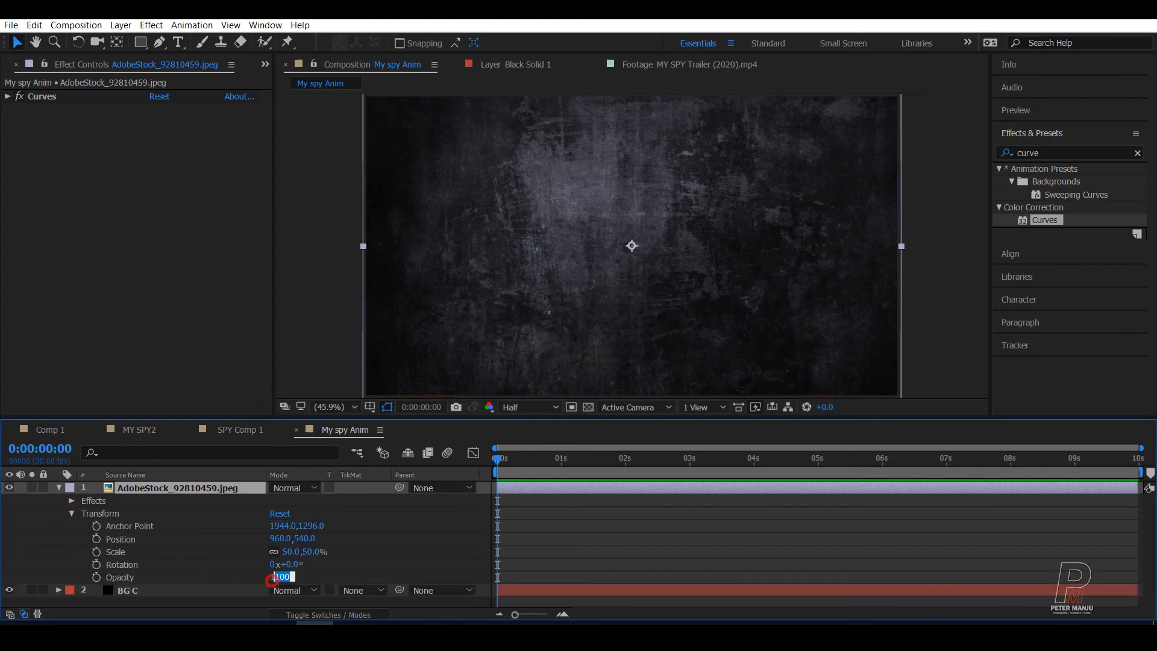
{"action": "type", "text": "50"}
{"action": "key", "text": "Return"}
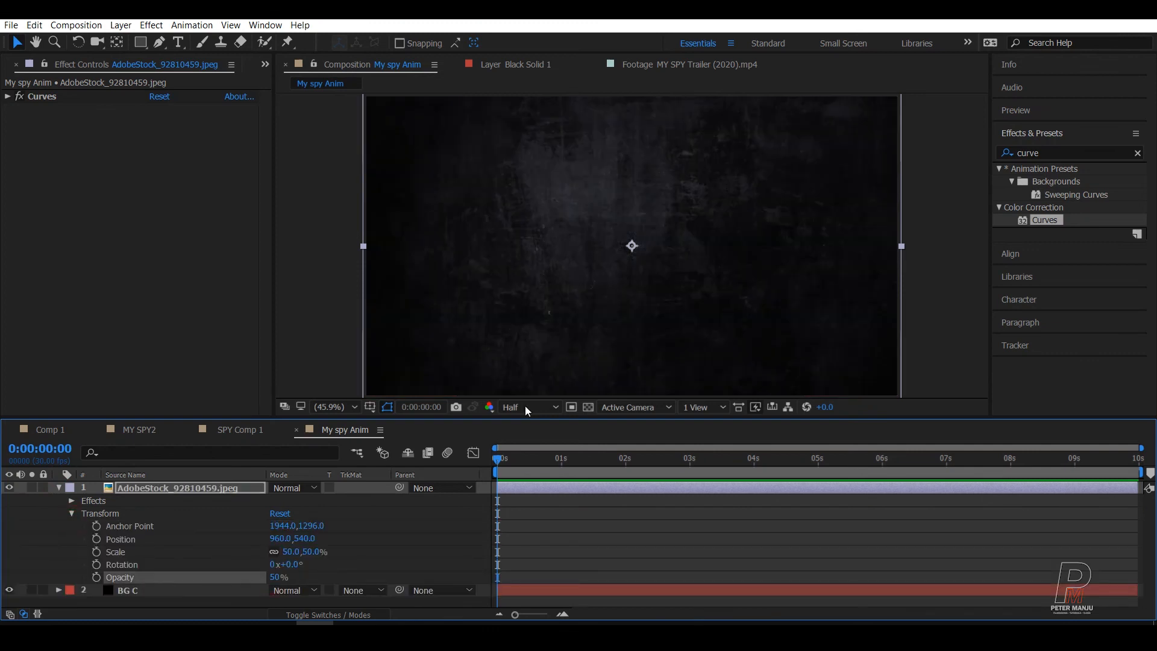
{"action": "left_click", "coordinate": [60, 488]}
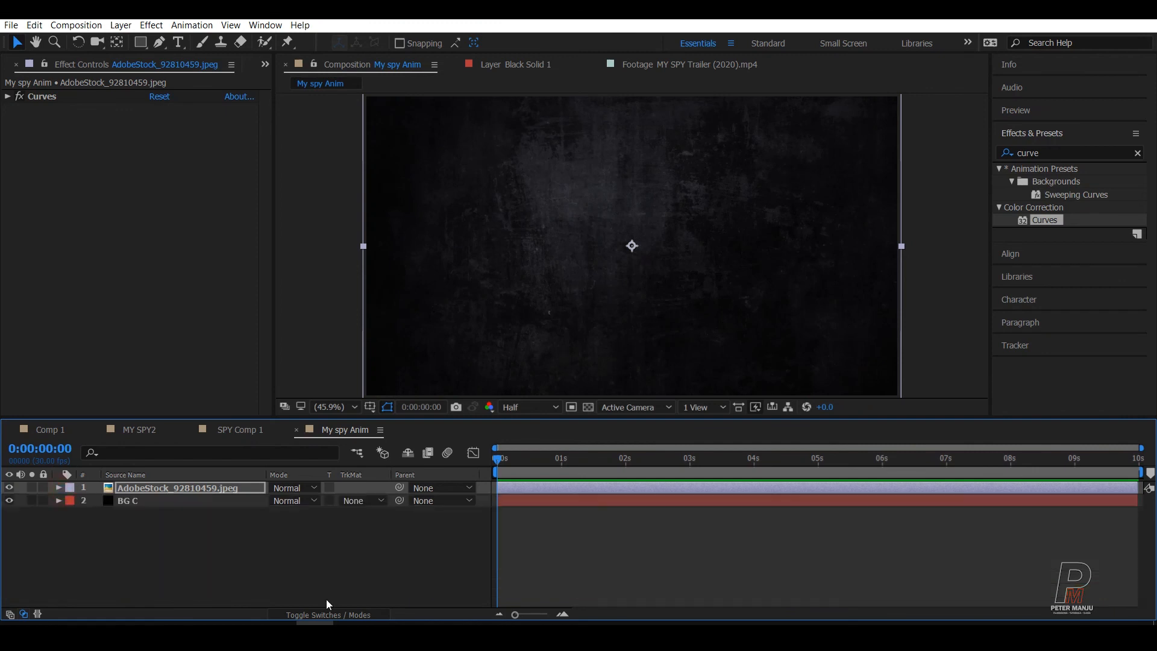
{"action": "left_click", "coordinate": [264, 570]}
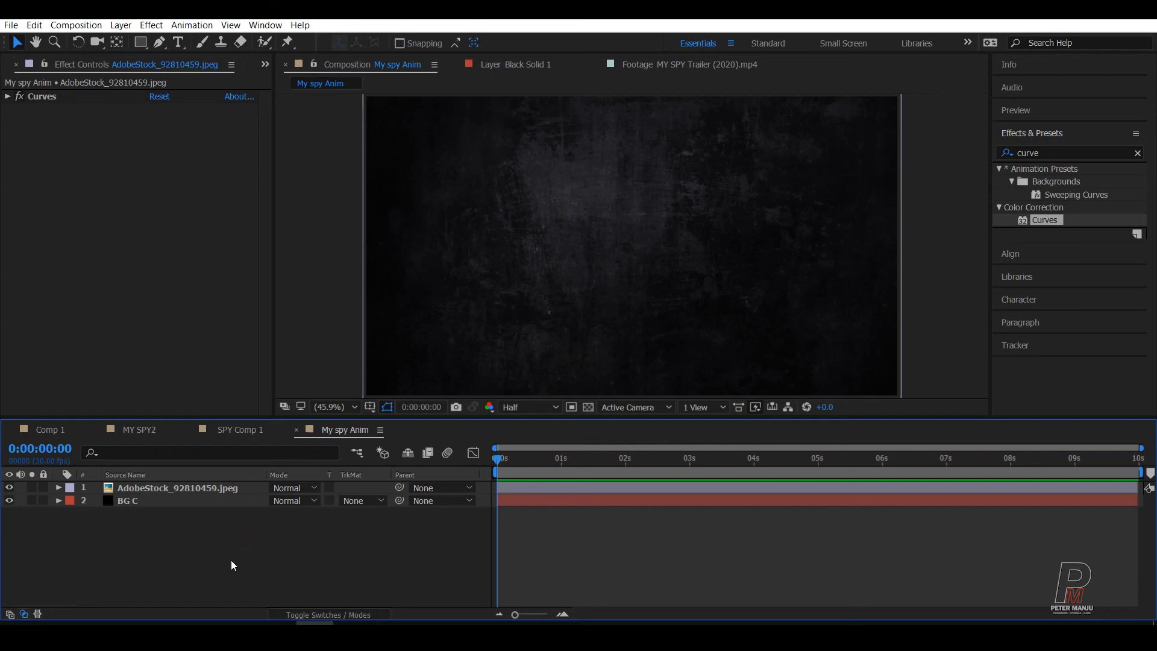
Draw a wide red-filled rectangle across the middle of the frame, starting just outside its left edge and extending far beyond the right.
{"action": "scroll", "coordinate": [701, 243], "scroll_direction": "down", "scroll_amount": 2}
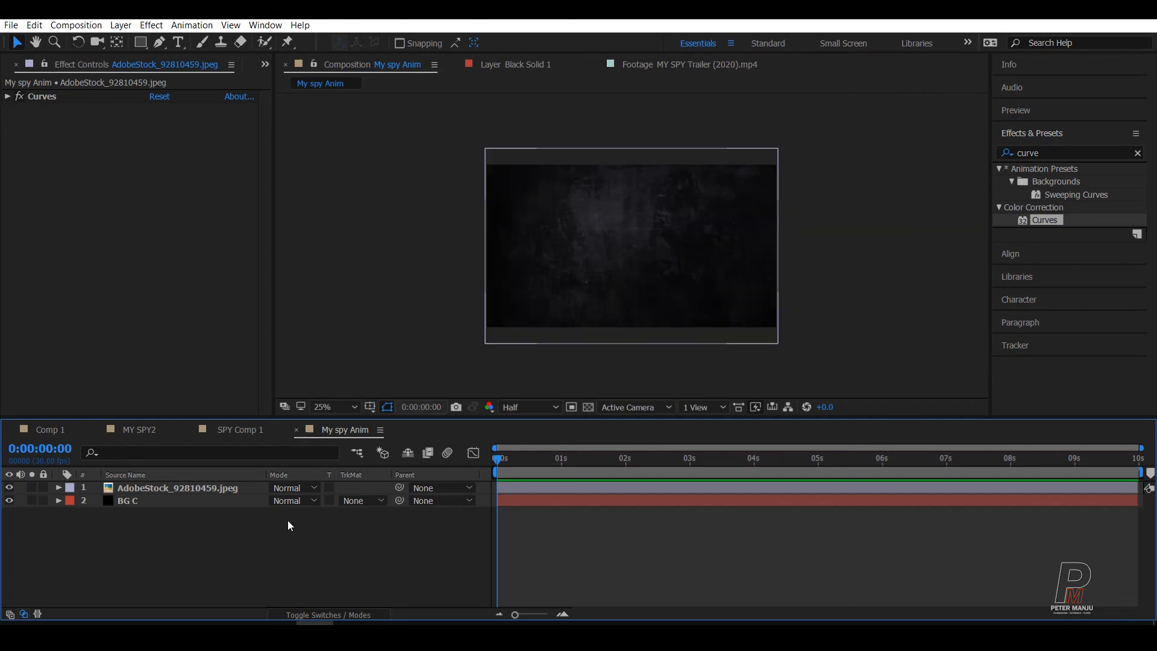
{"action": "scroll", "coordinate": [703, 255], "scroll_direction": "up", "scroll_amount": 2}
{"action": "scroll", "coordinate": [704, 256], "scroll_direction": "down", "scroll_amount": 2}
{"action": "left_click", "coordinate": [140, 43]}
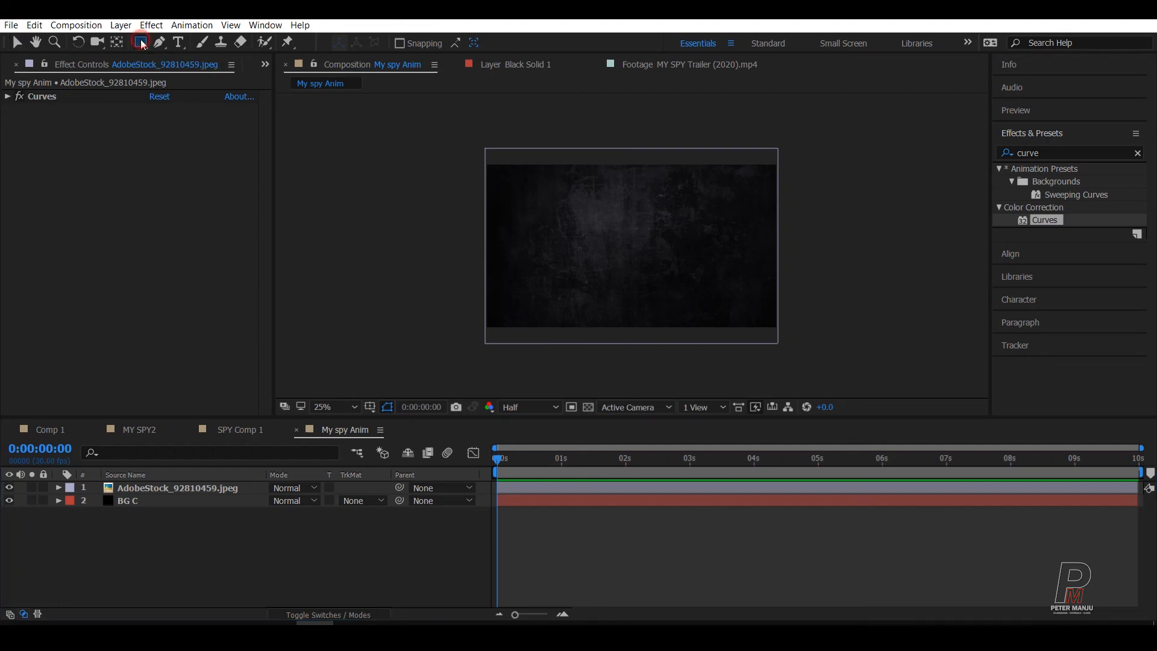
{"action": "mouse_move", "coordinate": [478, 200]}
{"action": "left_mouse_down"}
{"action": "mouse_move", "coordinate": [730, 248]}
{"action": "mouse_move", "coordinate": [839, 306]}
{"action": "mouse_move", "coordinate": [1011, 294]}
{"action": "left_mouse_up"}
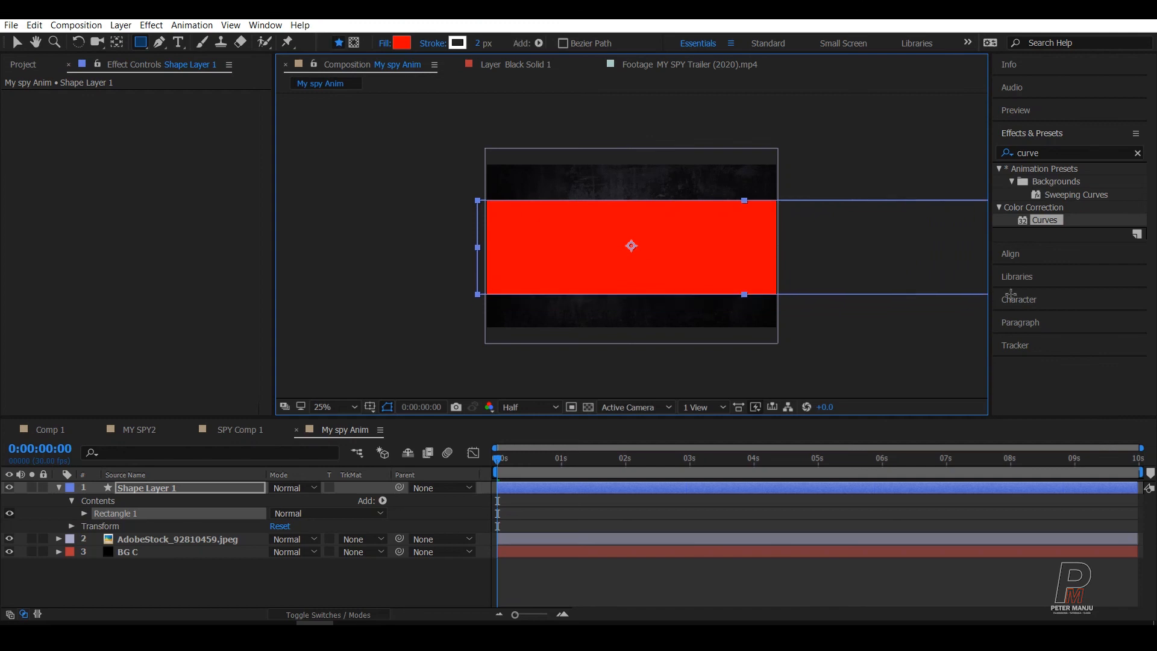
{"action": "key", "text": "v"}
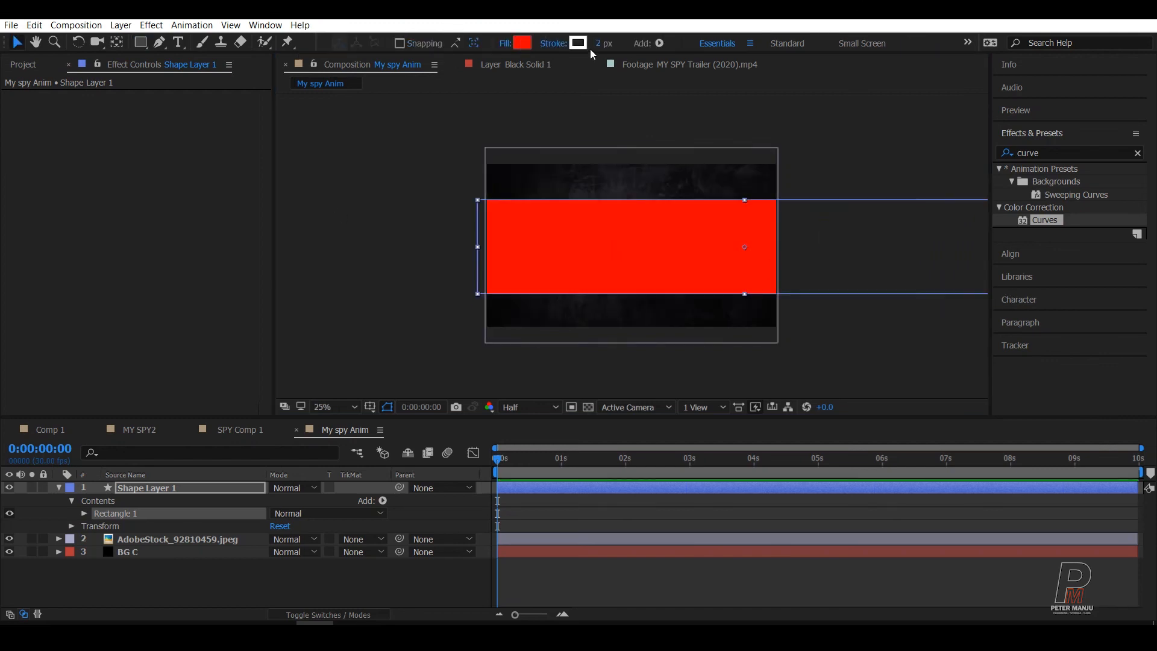
Set the red rectangle's stroke to None.
{"action": "left_click", "coordinate": [560, 44]}
{"action": "left_click", "coordinate": [501, 276]}
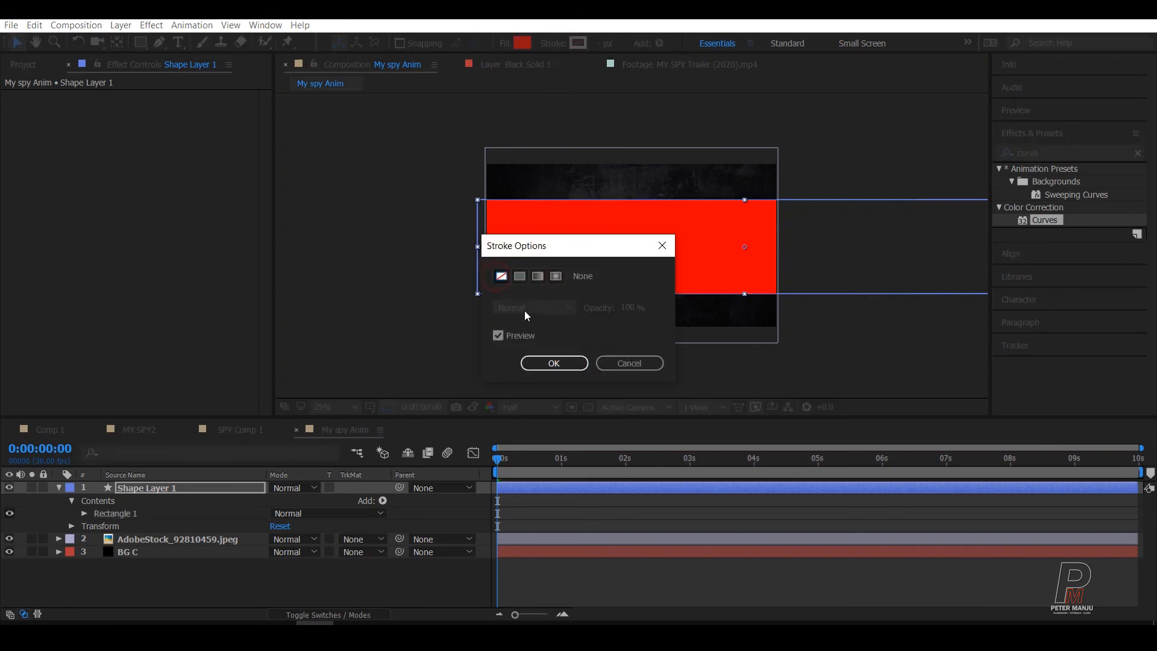
{"action": "left_click", "coordinate": [564, 364]}
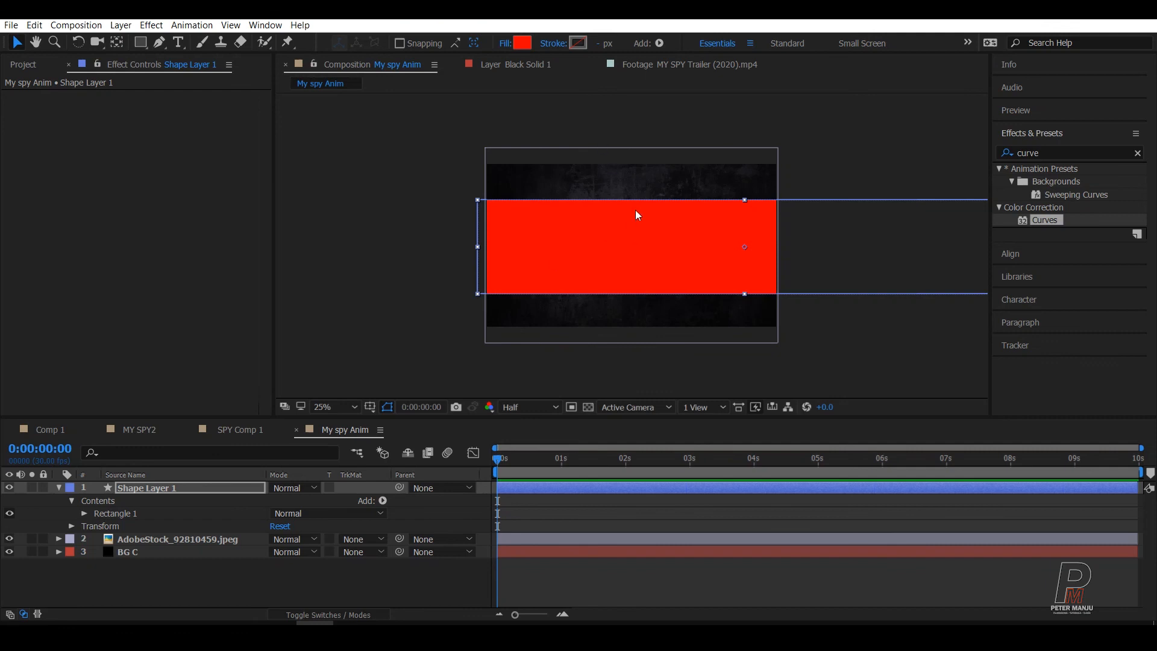
Confirm FF0000 as the rectangle's fill colour and center the shape layer horizontally and vertically in the composition.
{"action": "left_click", "coordinate": [522, 42]}
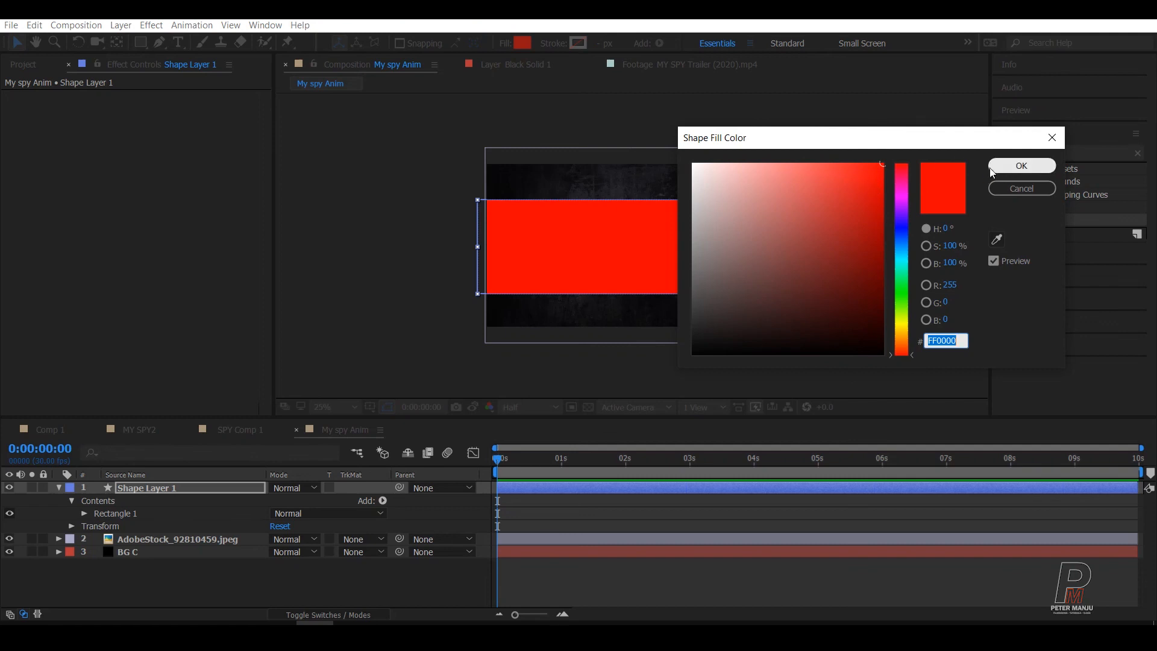
{"action": "left_click", "coordinate": [1012, 163]}
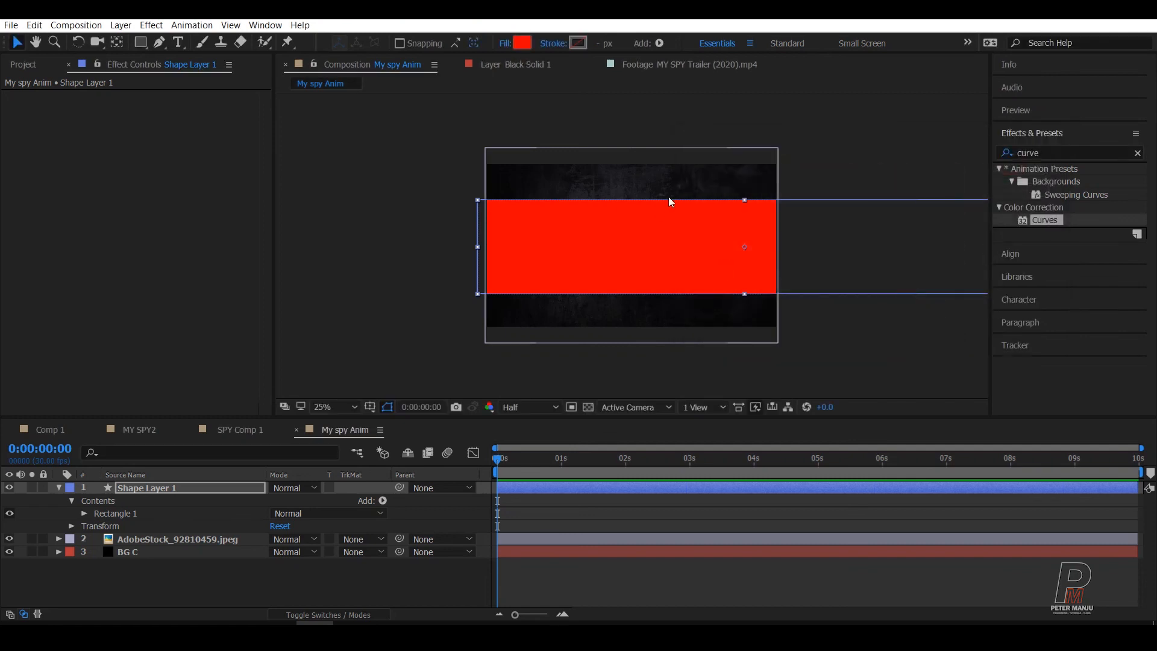
{"action": "left_click", "coordinate": [126, 475]}
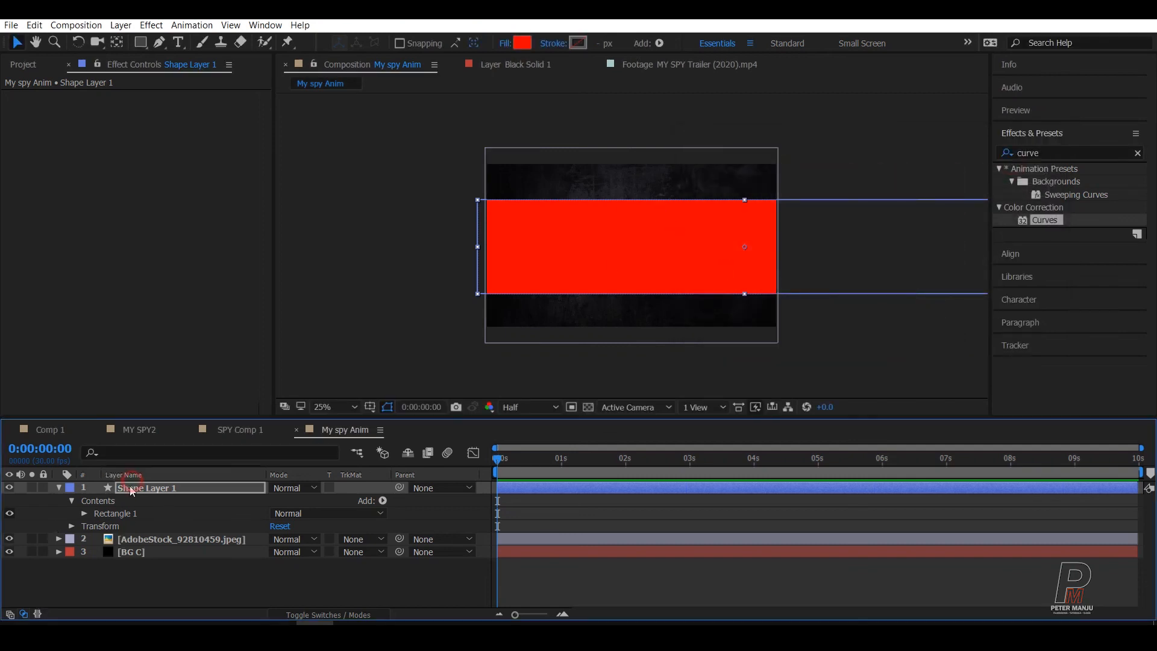
{"action": "left_click", "coordinate": [129, 488]}
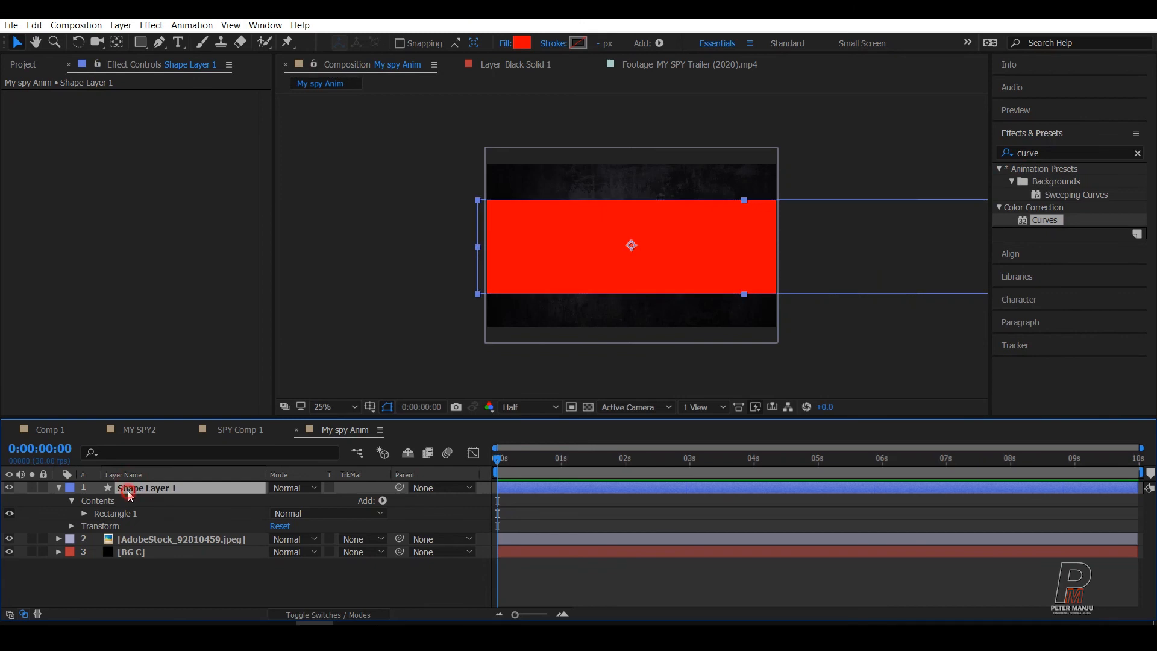
{"action": "left_click", "coordinate": [1059, 258]}
{"action": "left_click", "coordinate": [1032, 194]}
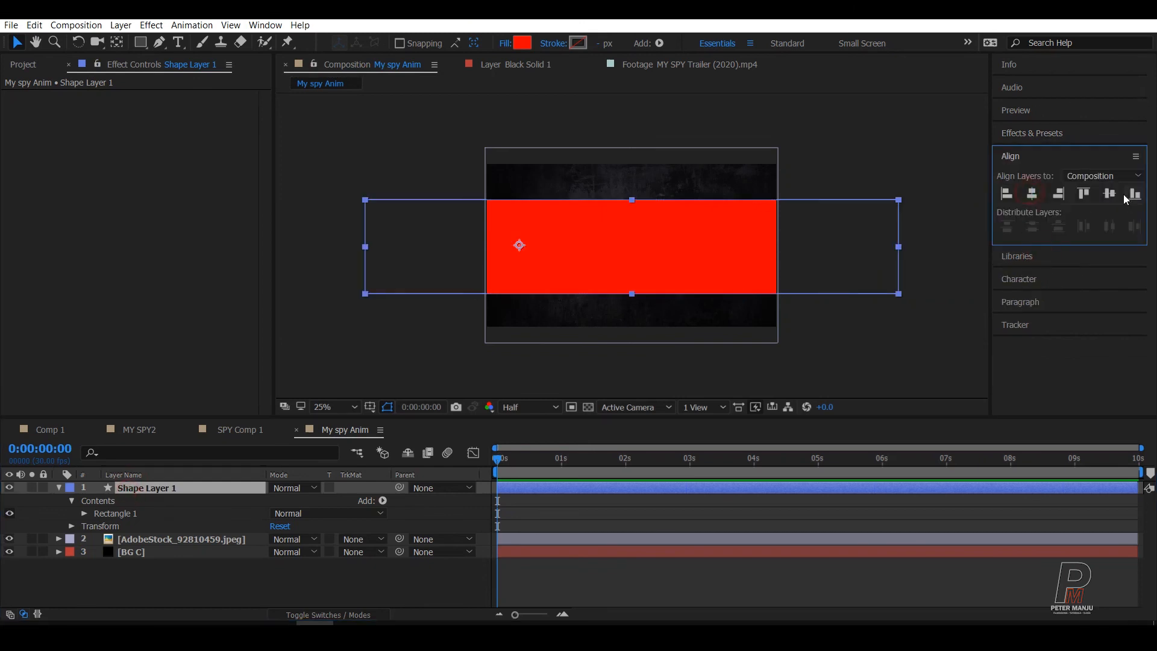
{"action": "left_click", "coordinate": [1112, 194]}
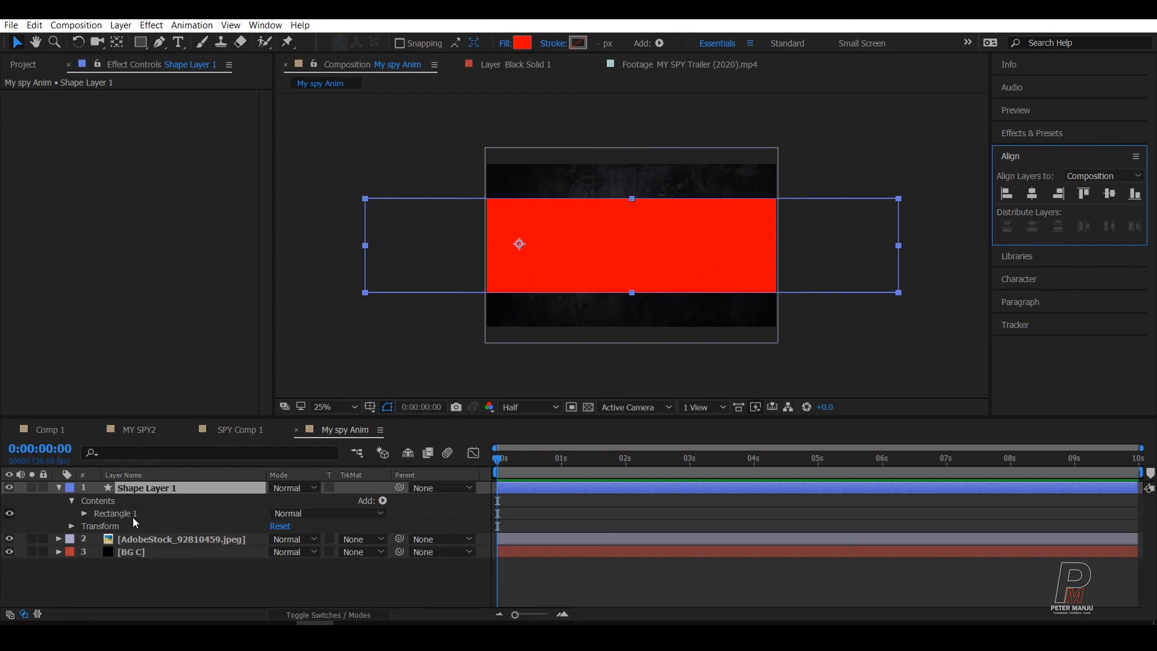
{"action": "left_click", "coordinate": [59, 488]}
{"action": "left_click", "coordinate": [151, 559]}
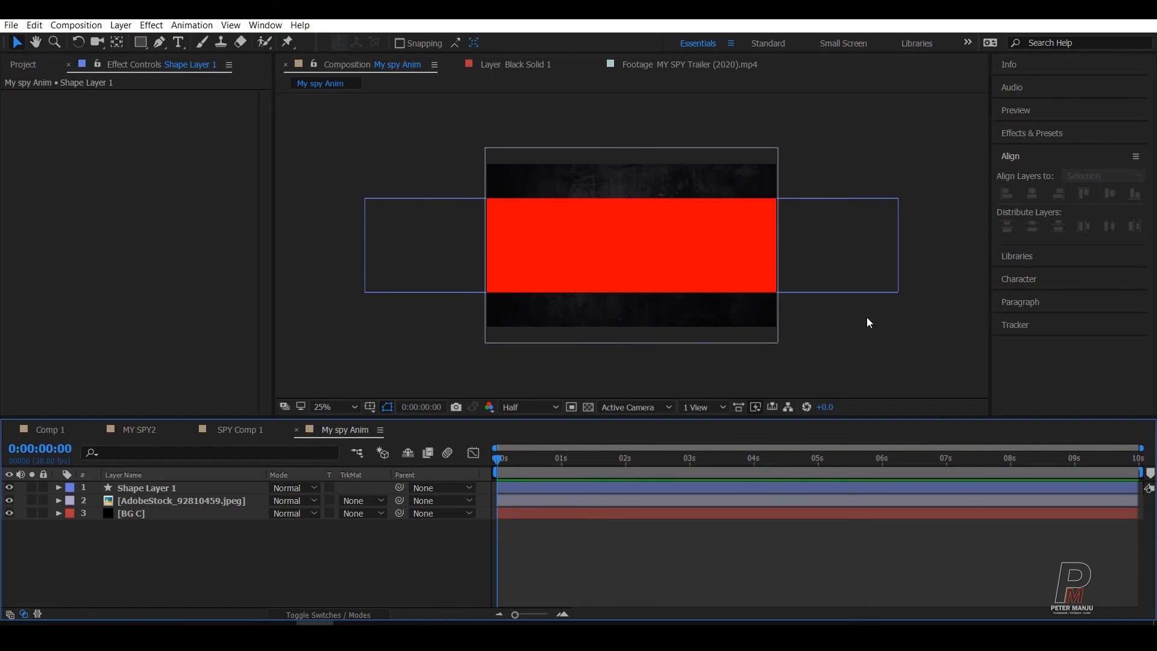
Create a new text layer reading MY SPY, with MY on the first line and SPY on the second.
{"action": "scroll", "coordinate": [724, 265], "scroll_direction": "up", "scroll_amount": 2}
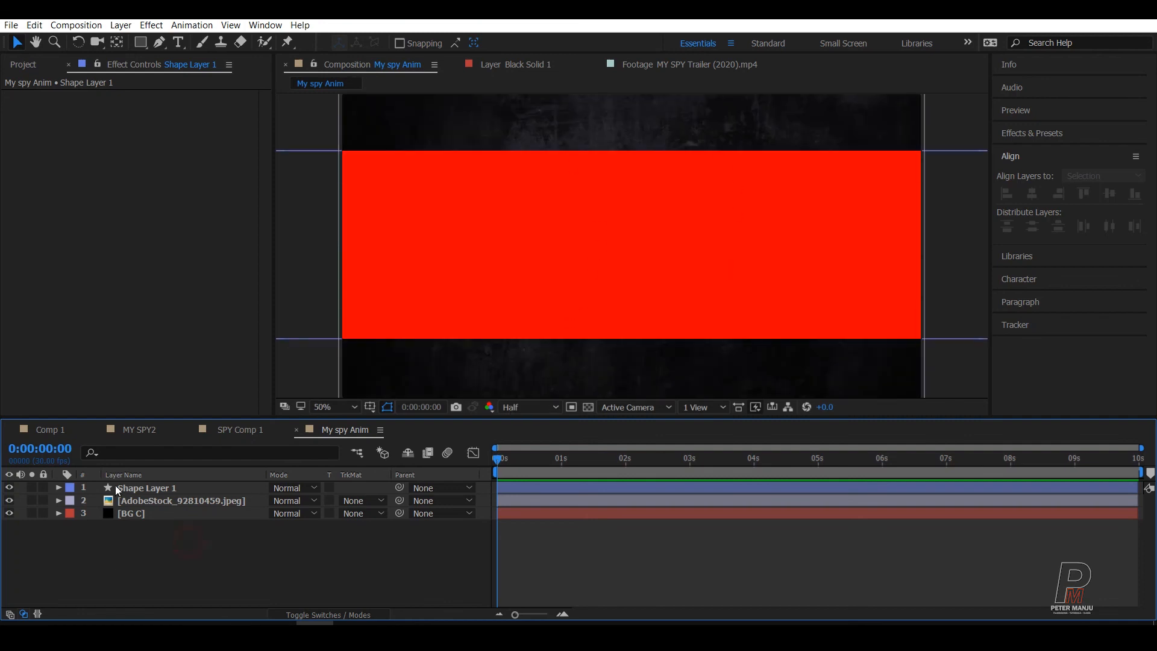
{"action": "left_click", "coordinate": [154, 490]}
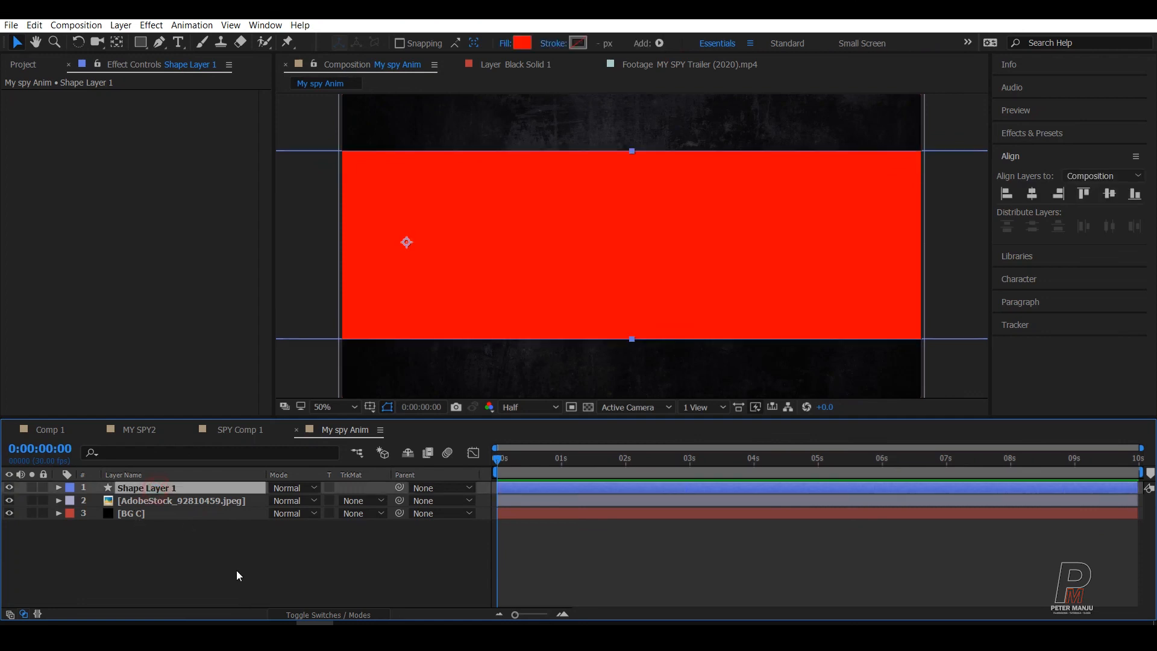
{"action": "left_click", "coordinate": [236, 570]}
{"action": "scroll", "coordinate": [772, 192], "scroll_direction": "down", "scroll_amount": 1}
{"action": "right_click", "coordinate": [161, 457]}
{"action": "mouse_move", "coordinate": [241, 465]}
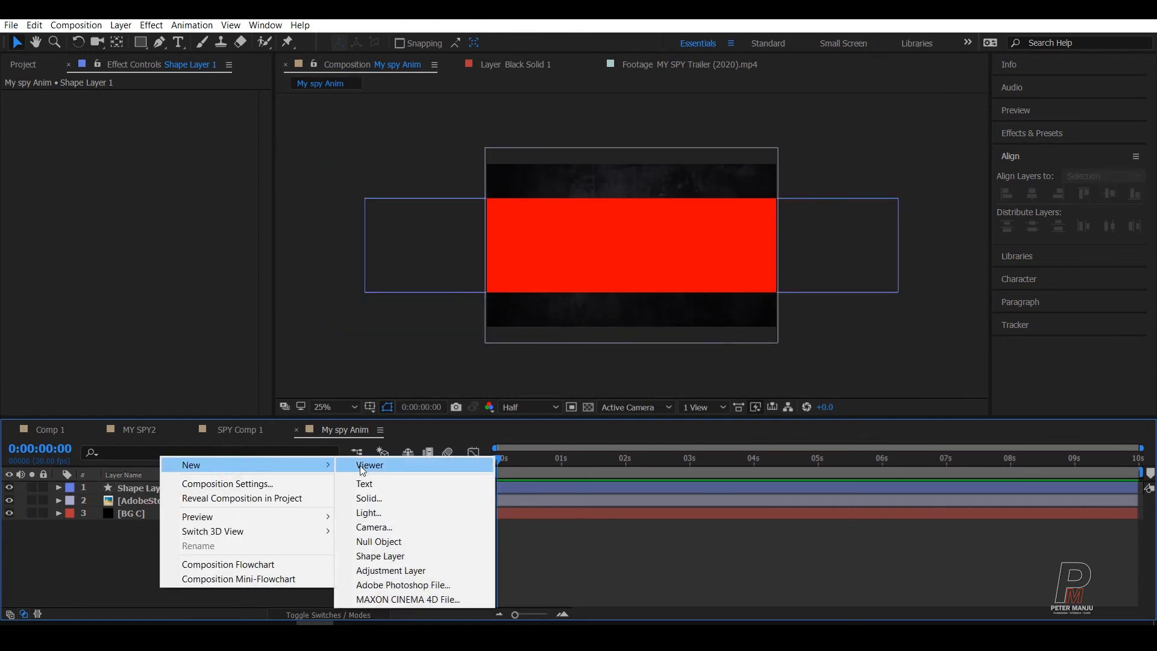
{"action": "left_click", "coordinate": [364, 483]}
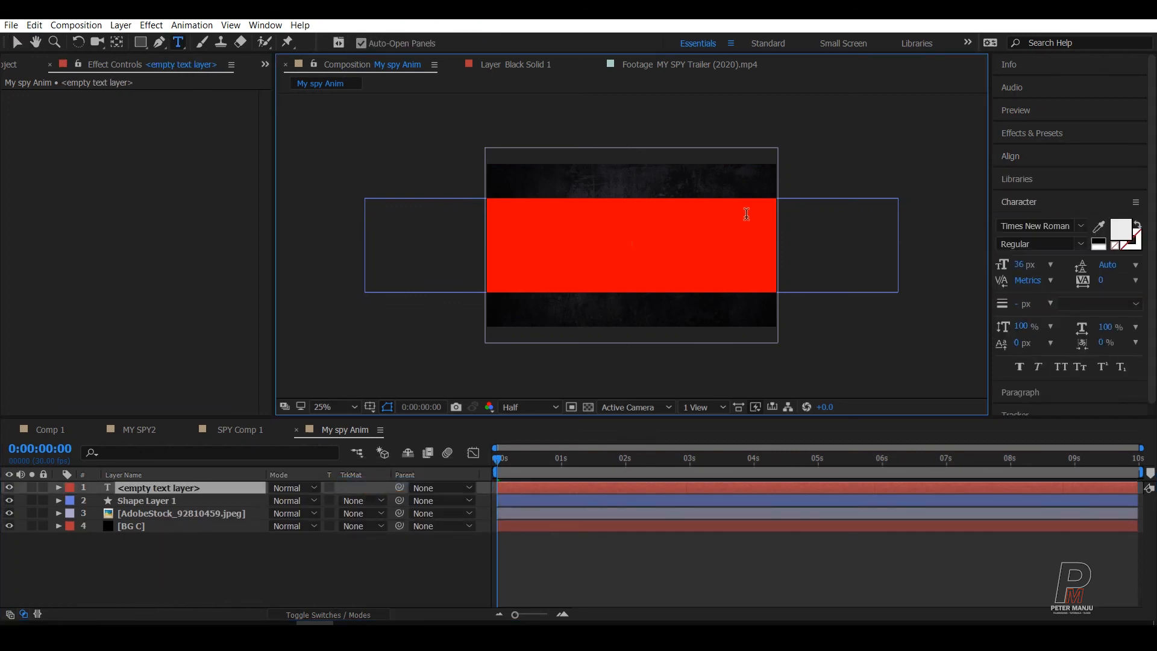
{"action": "type", "text": "MY "}
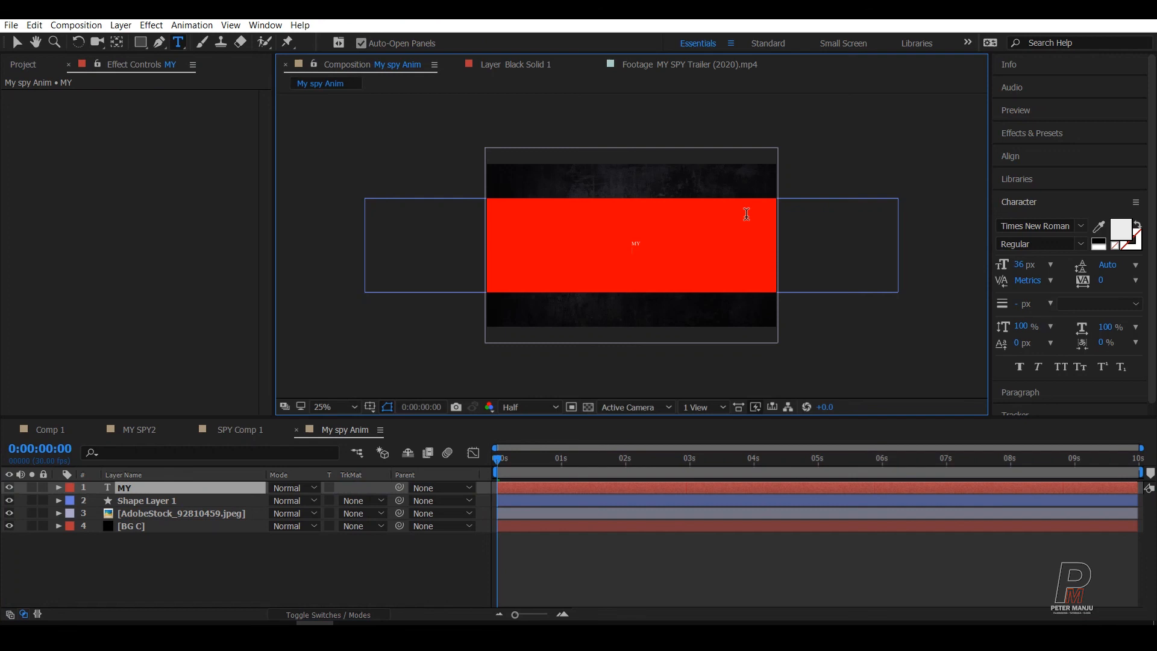
{"action": "type", "text": "SPY"}
Enlarge the whole MY SPY text to 244 px and move it up and left inside the red band.
{"action": "key", "text": "ctrl+a"}
{"action": "left_click_drag", "start_coordinate": [1022, 265], "coordinate": [1156, 249]}
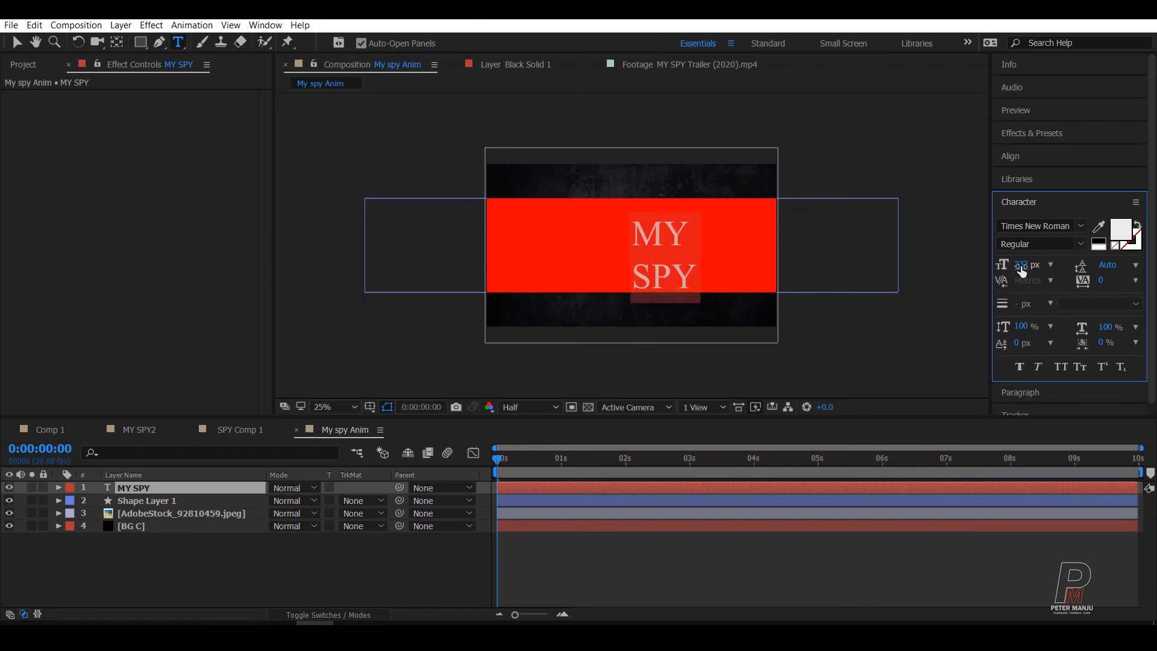
{"action": "left_click_drag", "start_coordinate": [1022, 270], "coordinate": [1029, 269]}
{"action": "left_click", "coordinate": [707, 322]}
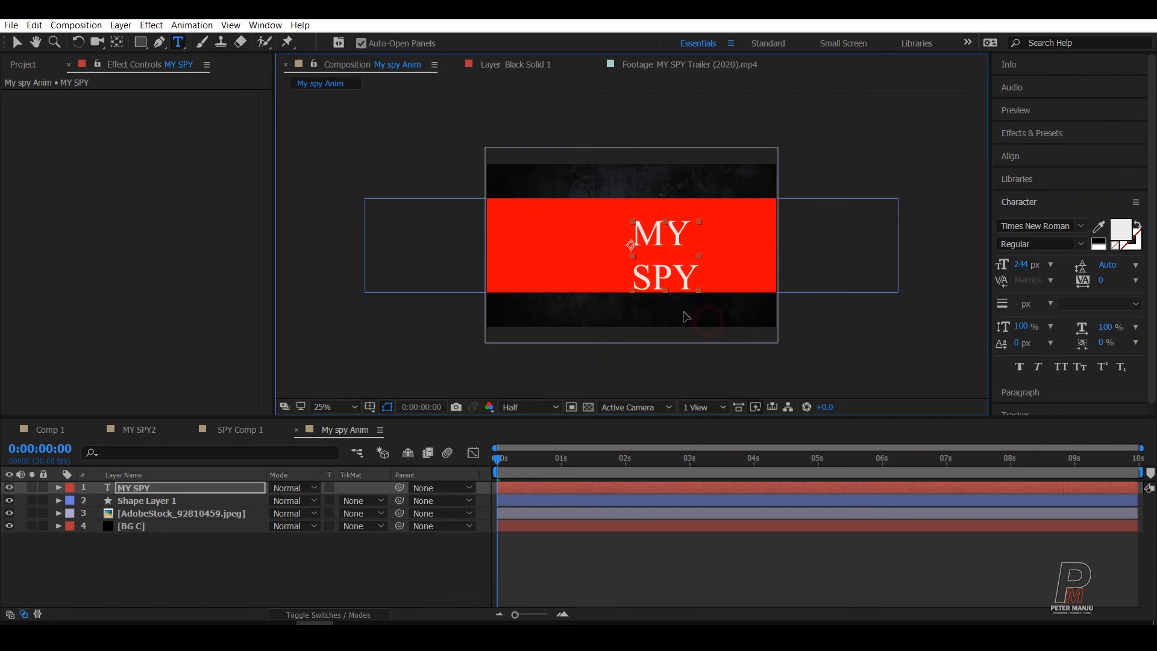
{"action": "left_click_drag", "start_coordinate": [684, 312], "coordinate": [643, 304]}
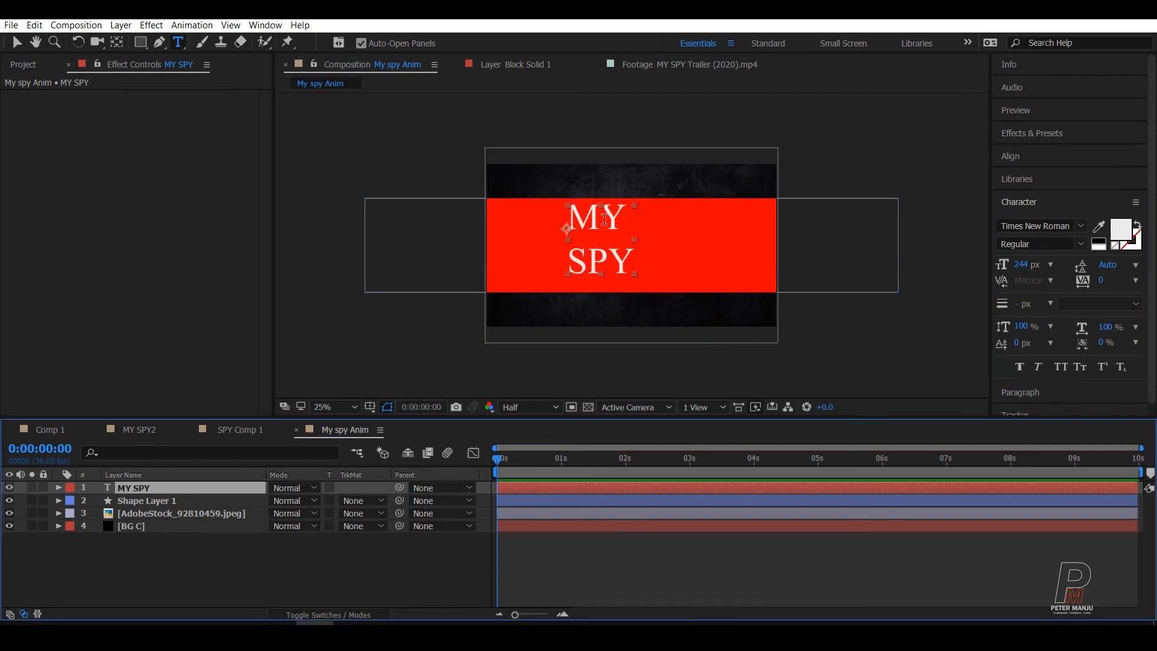
Change the whole MY SPY text to the Orbitron font in Black style with Faux Bold.
{"action": "left_click", "coordinate": [605, 220]}
{"action": "key", "text": "ctrl+a"}
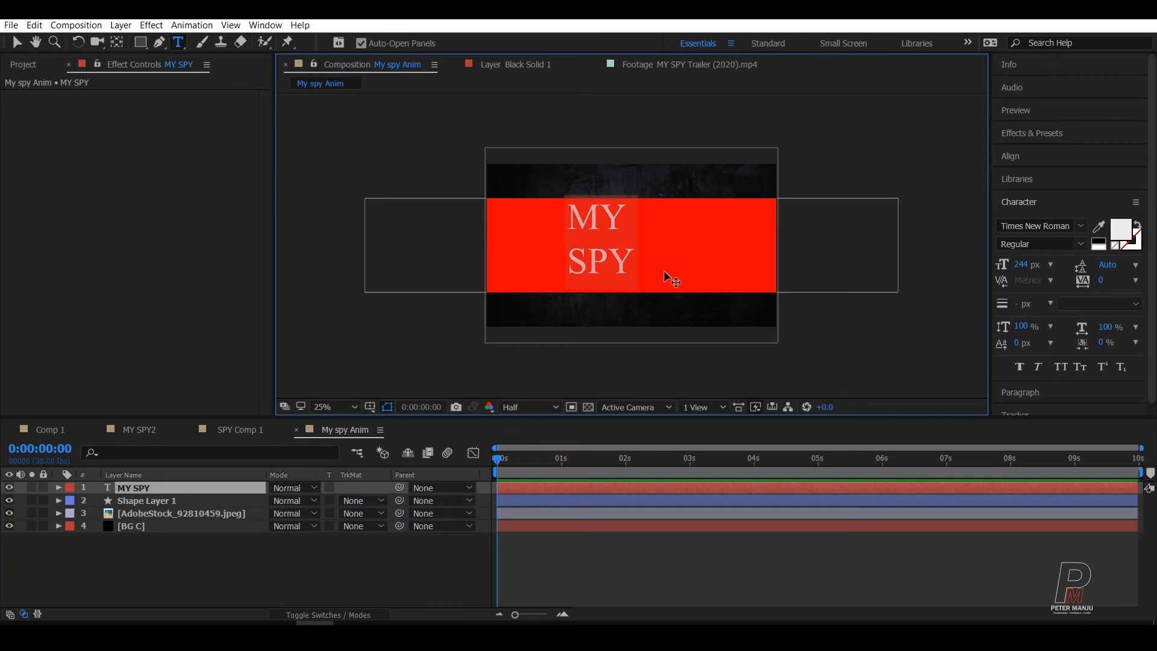
{"action": "left_click", "coordinate": [1082, 229]}
{"action": "scroll", "coordinate": [1079, 362], "scroll_direction": "up", "scroll_amount": 5}
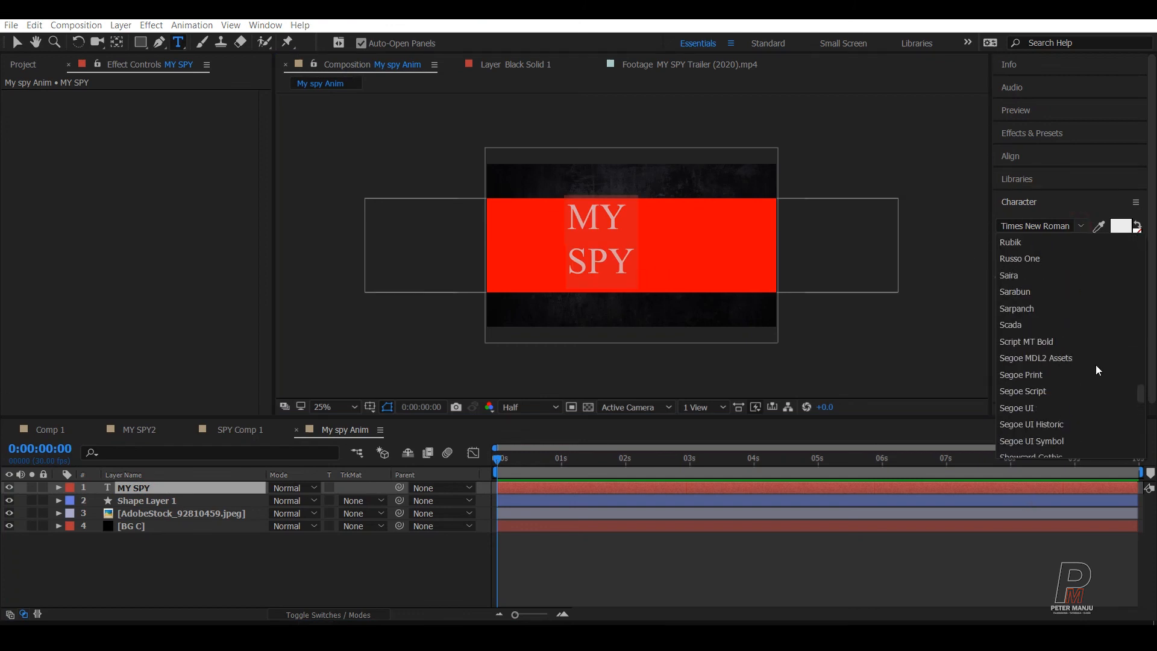
{"action": "left_click_drag", "start_coordinate": [1141, 399], "coordinate": [1146, 263]}
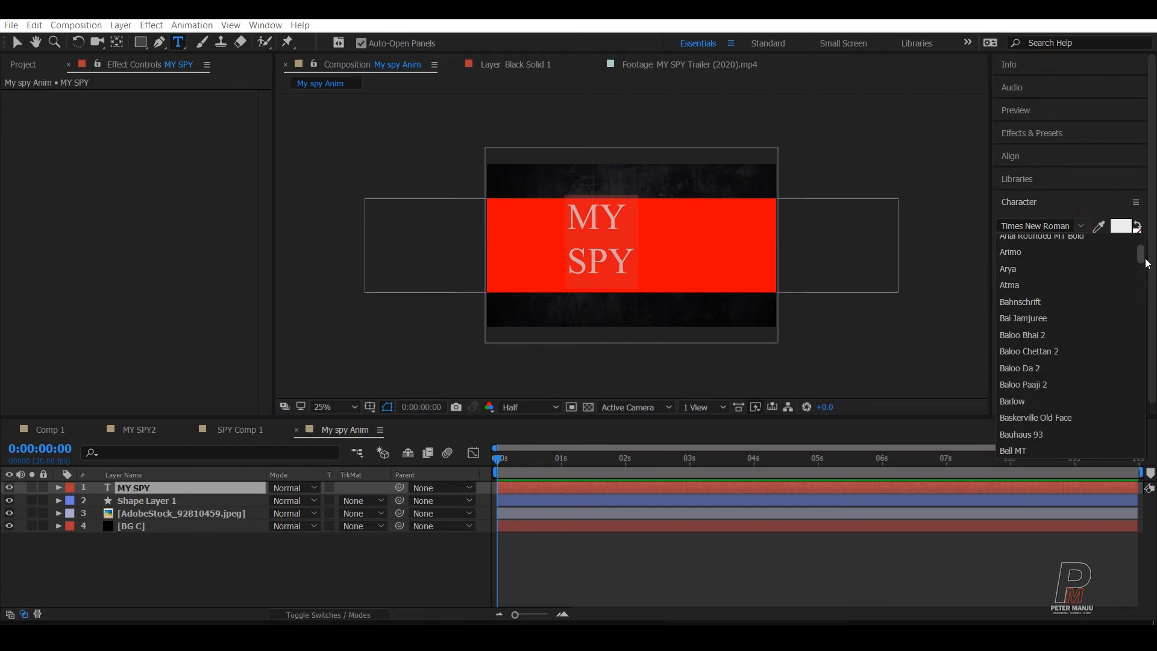
{"action": "scroll", "coordinate": [1146, 263], "scroll_direction": "up", "scroll_amount": 1}
{"action": "scroll", "coordinate": [1146, 261], "scroll_direction": "up", "scroll_amount": 5}
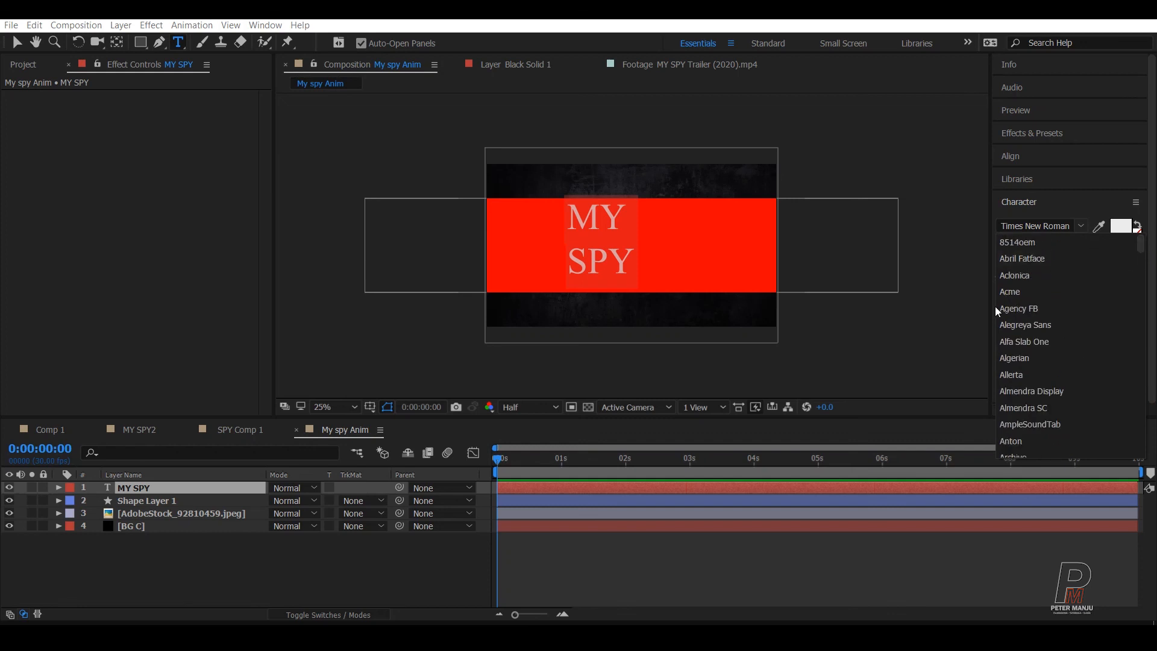
{"action": "scroll", "coordinate": [1054, 307], "scroll_direction": "down", "scroll_amount": 10}
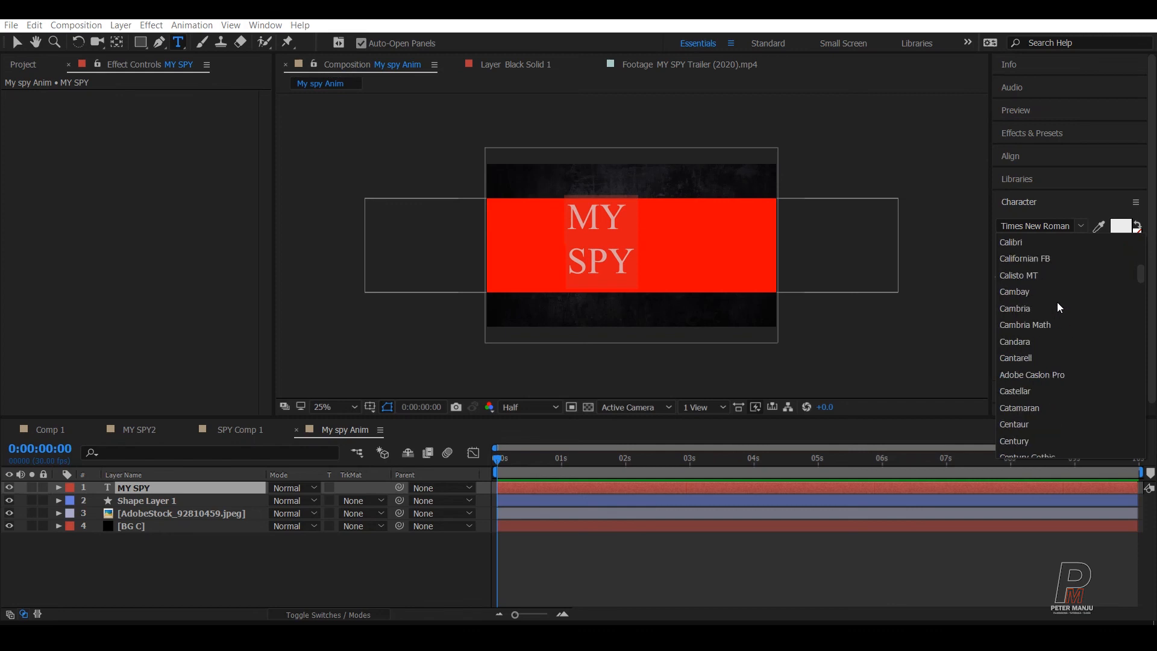
{"action": "scroll", "coordinate": [1057, 301], "scroll_direction": "down", "scroll_amount": 20}
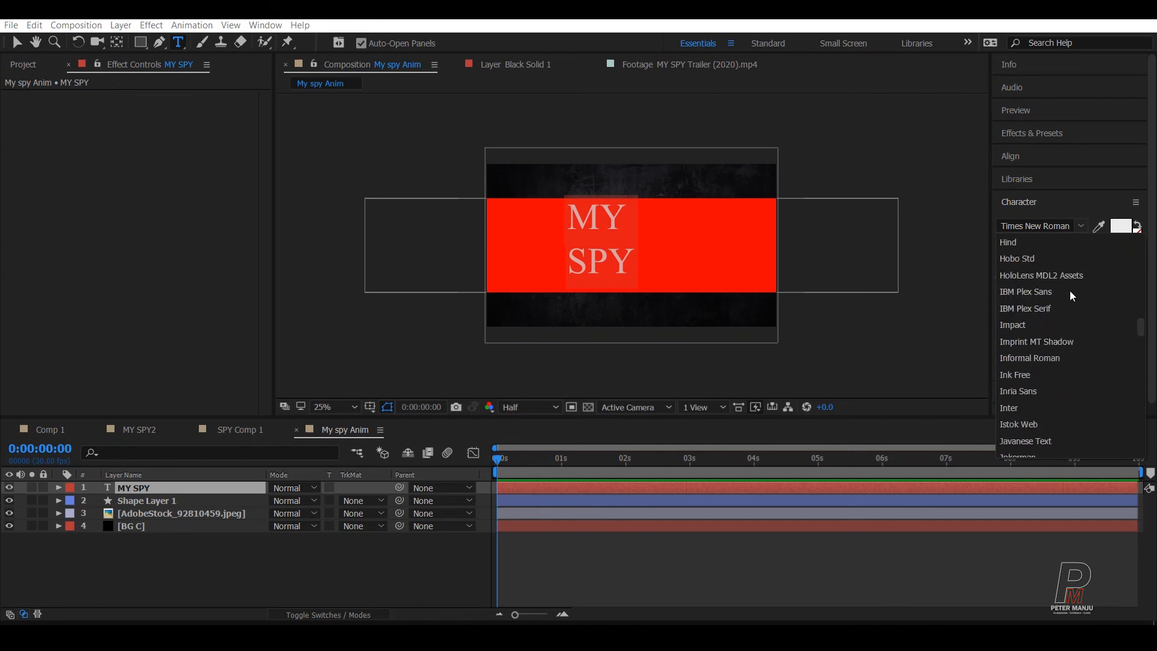
{"action": "scroll", "coordinate": [1069, 291], "scroll_direction": "down", "scroll_amount": 15}
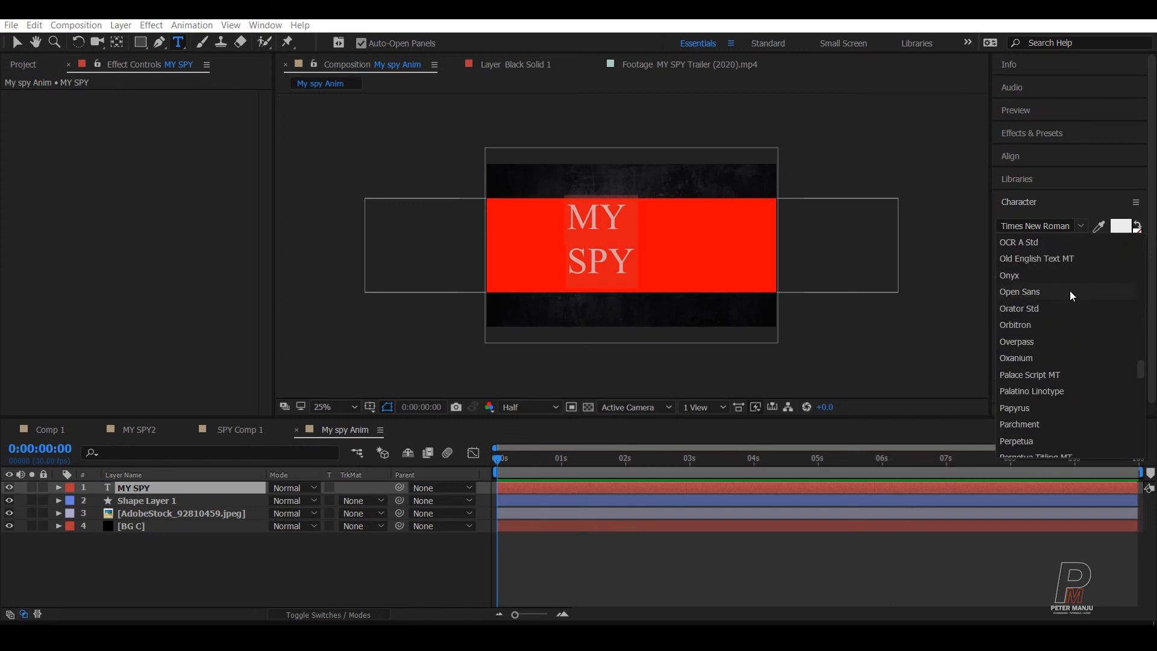
{"action": "left_click", "coordinate": [1029, 324]}
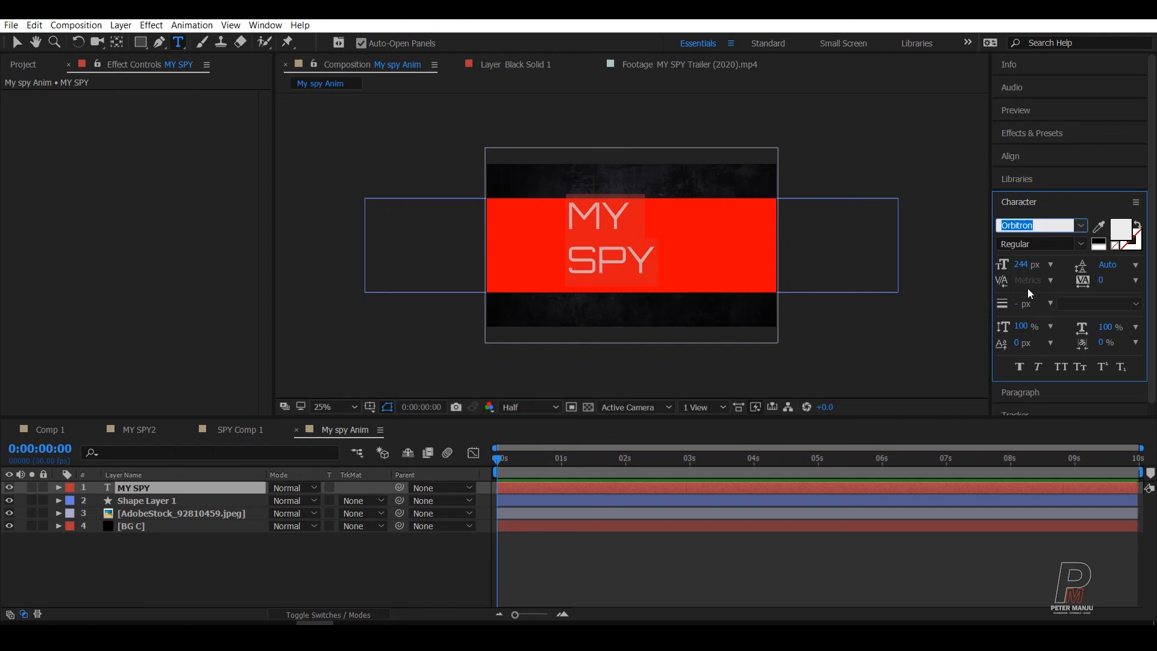
{"action": "left_click", "coordinate": [1081, 244]}
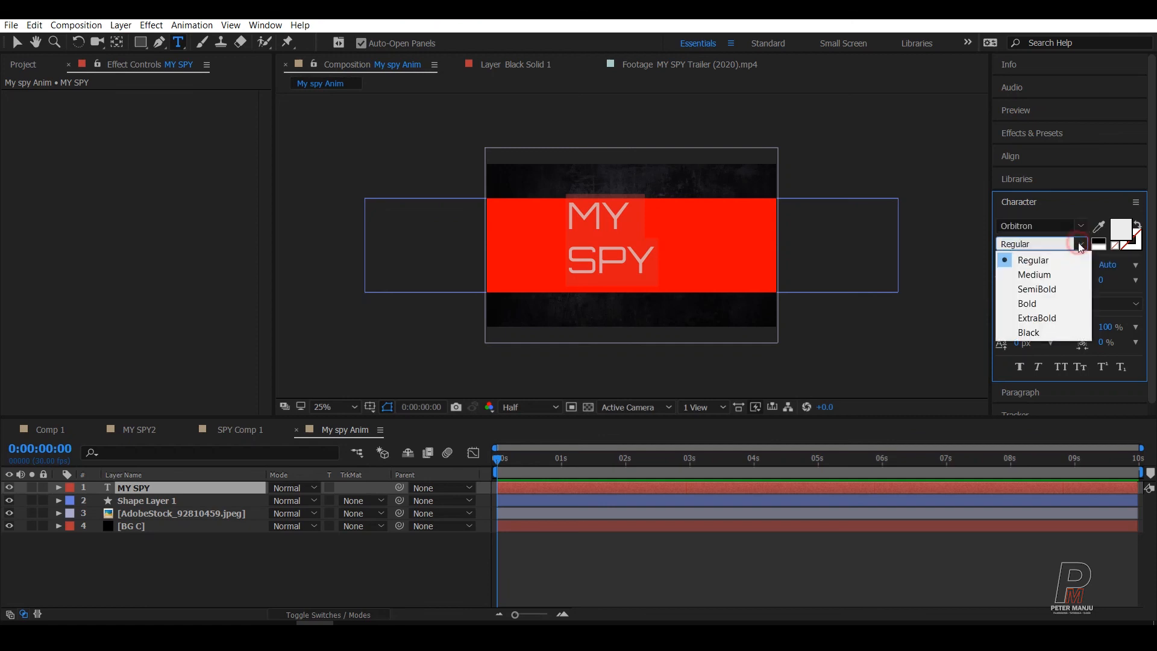
{"action": "left_click", "coordinate": [1031, 333]}
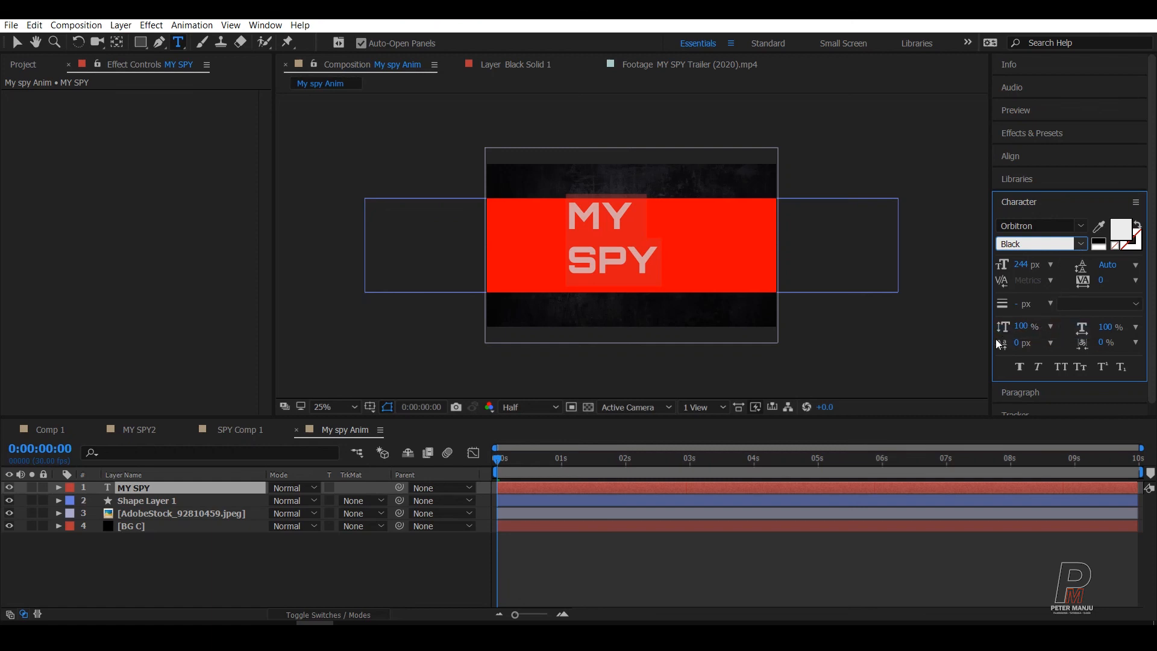
{"action": "left_click", "coordinate": [1018, 367]}
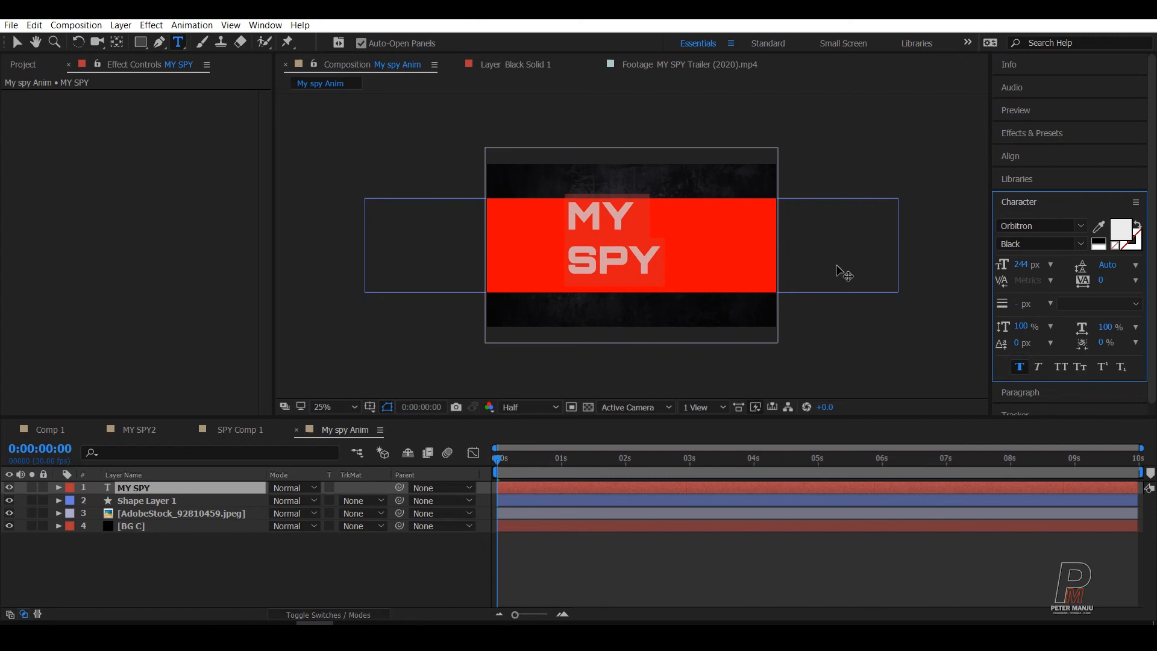
Set the font size of the word MY to 170 px.
{"action": "left_click", "coordinate": [658, 220]}
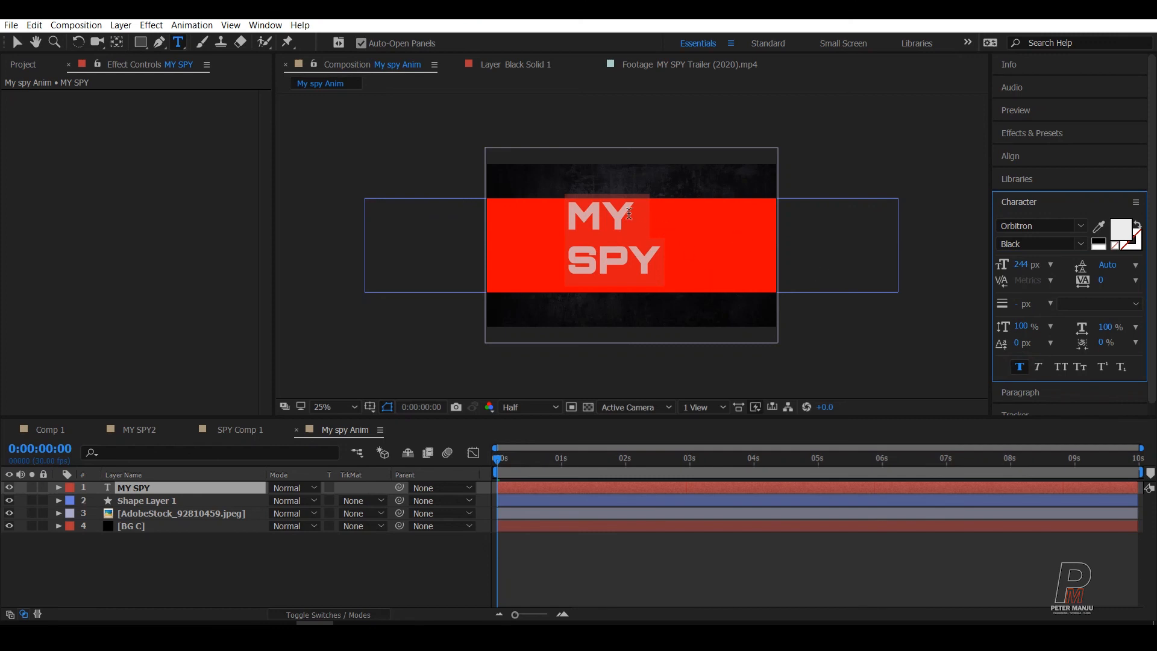
{"action": "double_click", "coordinate": [665, 211]}
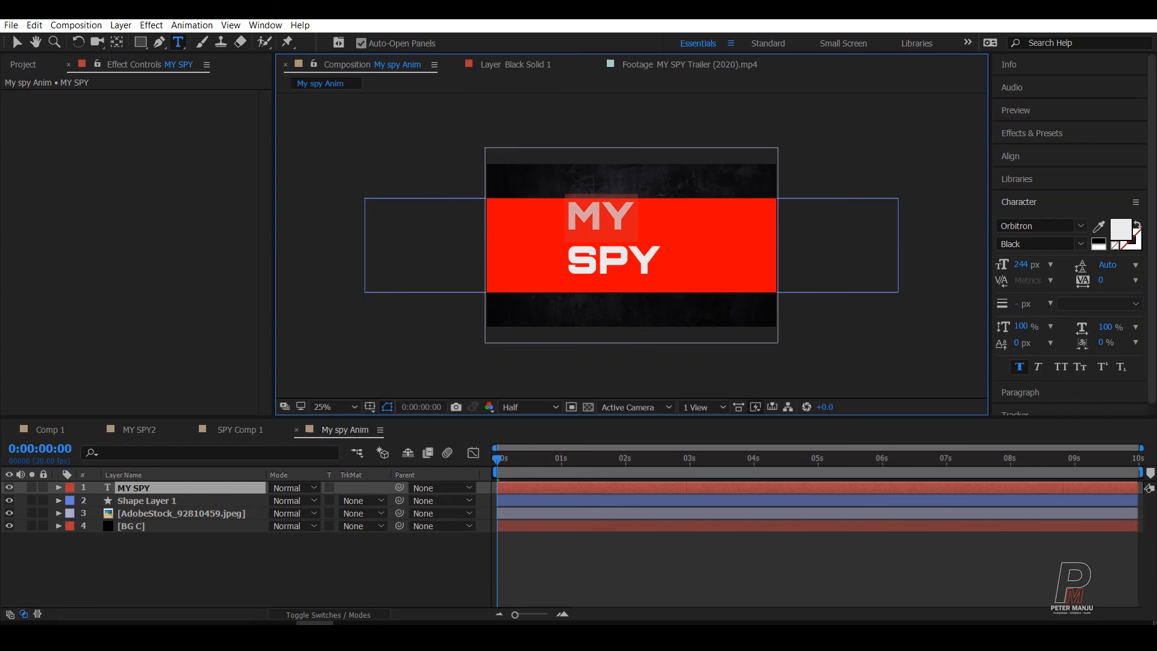
{"action": "left_click", "coordinate": [1030, 265]}
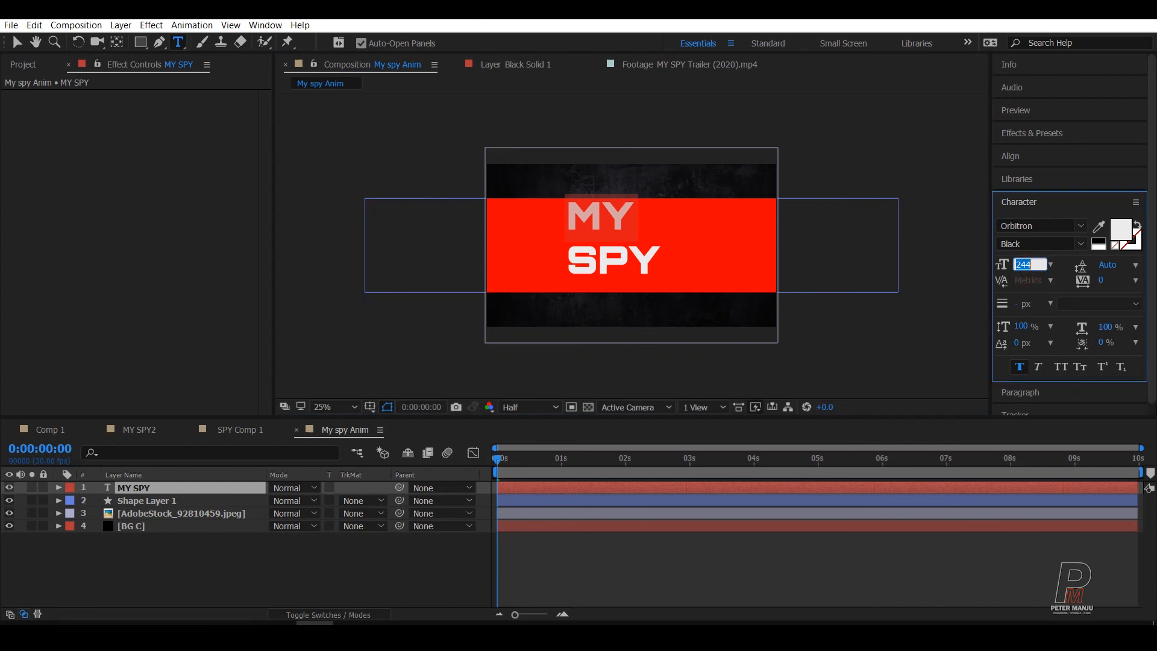
{"action": "type", "text": "170"}
{"action": "key", "text": "Return"}
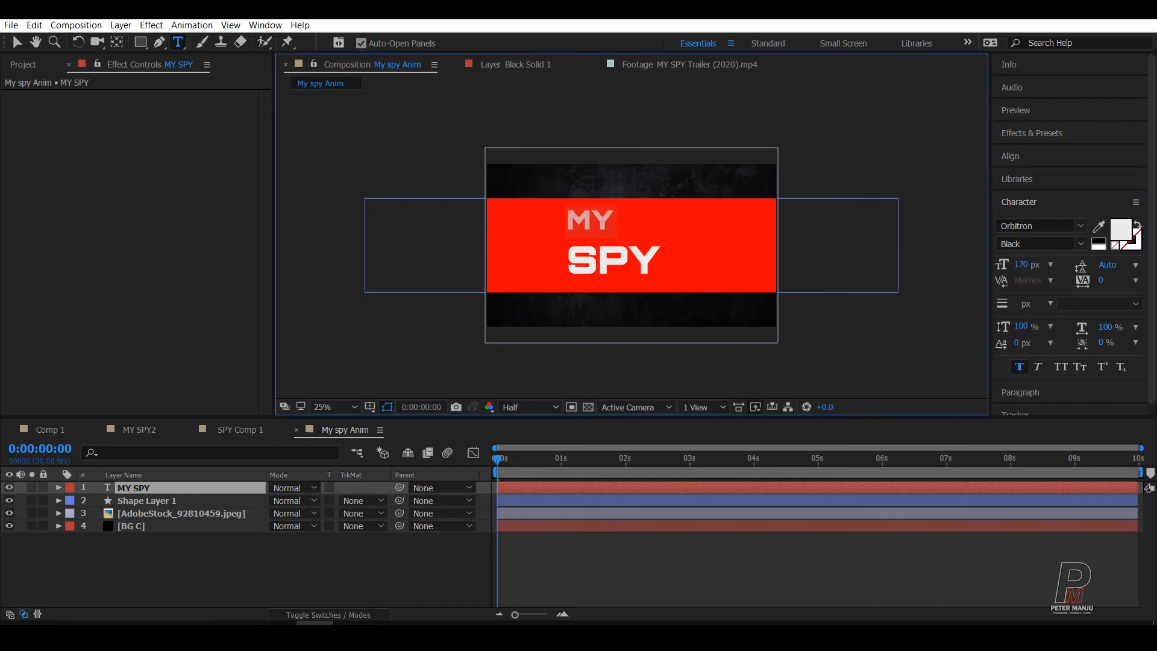
Set the font size of the word SPY to 300 px.
{"action": "left_click", "coordinate": [607, 258]}
{"action": "left_click_drag", "start_coordinate": [662, 260], "coordinate": [570, 260]}
{"action": "left_click", "coordinate": [1029, 265]}
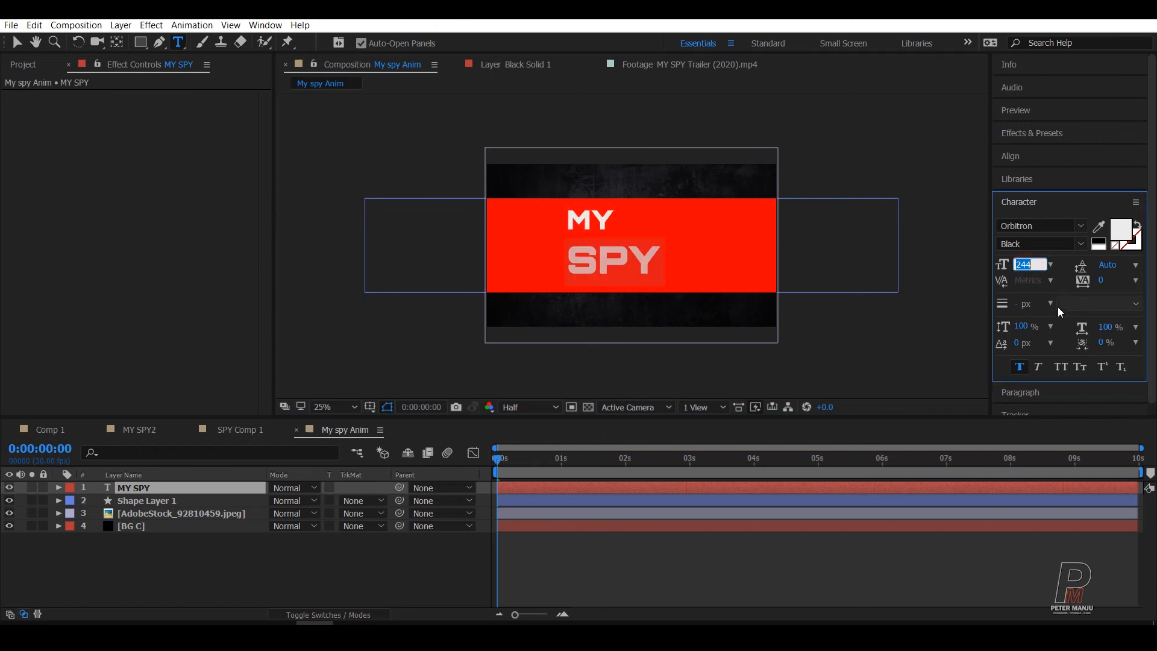
{"action": "type", "text": "300"}
{"action": "key", "text": "Return"}
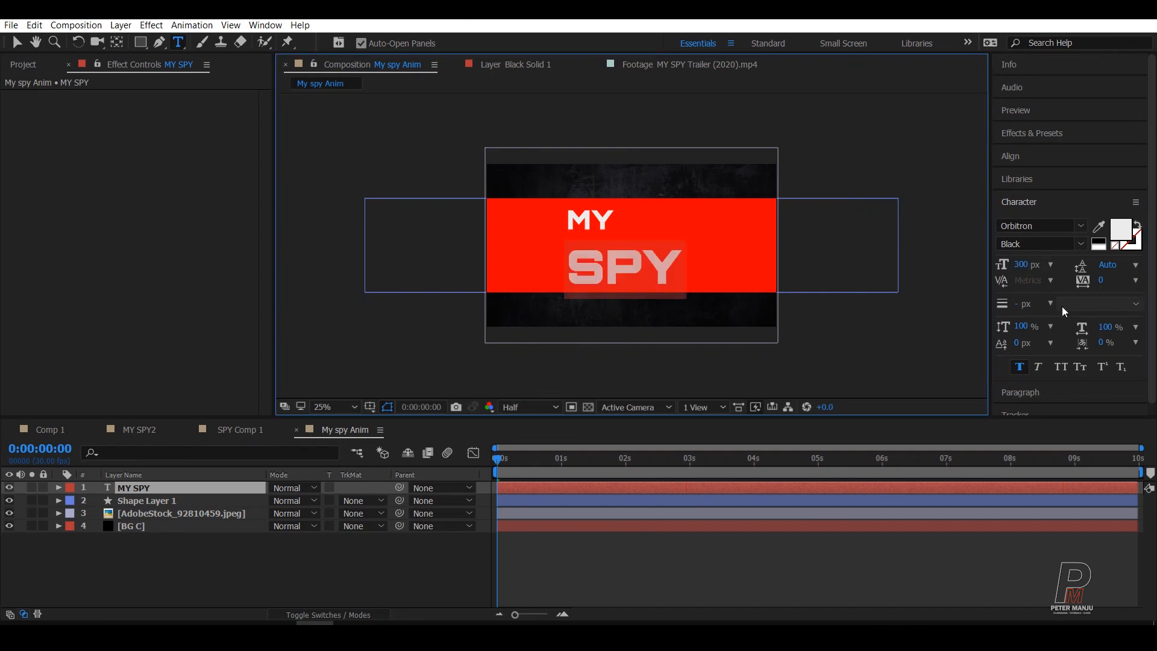
Nudge the title up slightly and set SPY's baseline shift to 122 px to bring it closer to MY.
{"action": "left_click_drag", "start_coordinate": [723, 288], "coordinate": [723, 284]}
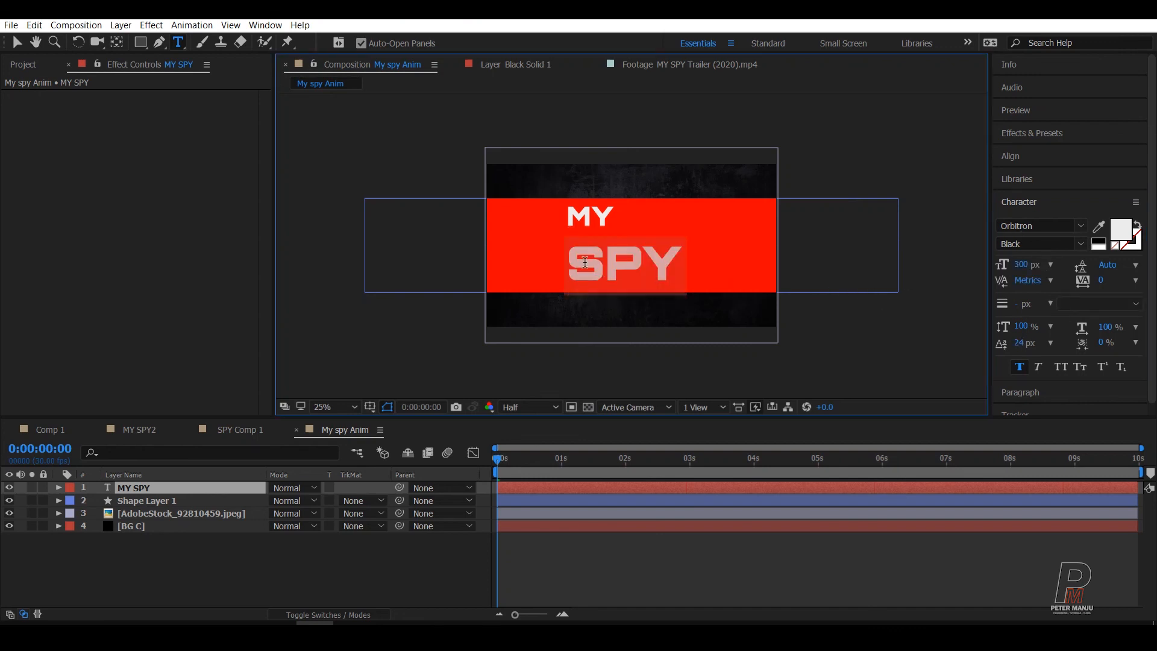
{"action": "left_click_drag", "start_coordinate": [1015, 342], "coordinate": [1073, 324]}
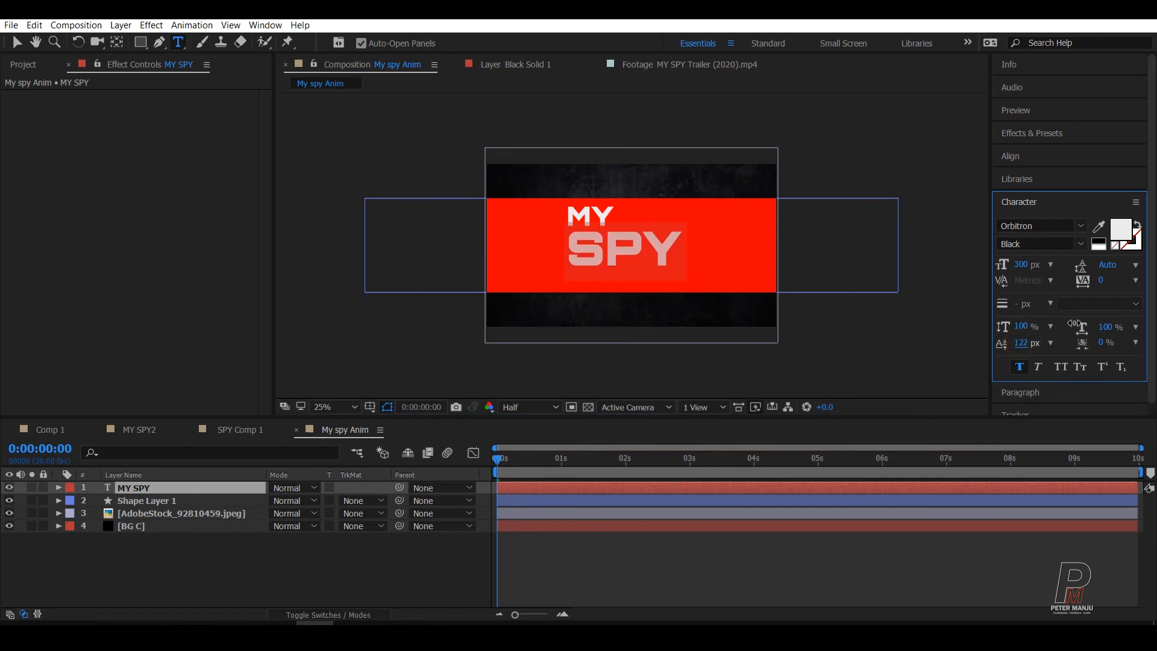
{"action": "left_click", "coordinate": [208, 557]}
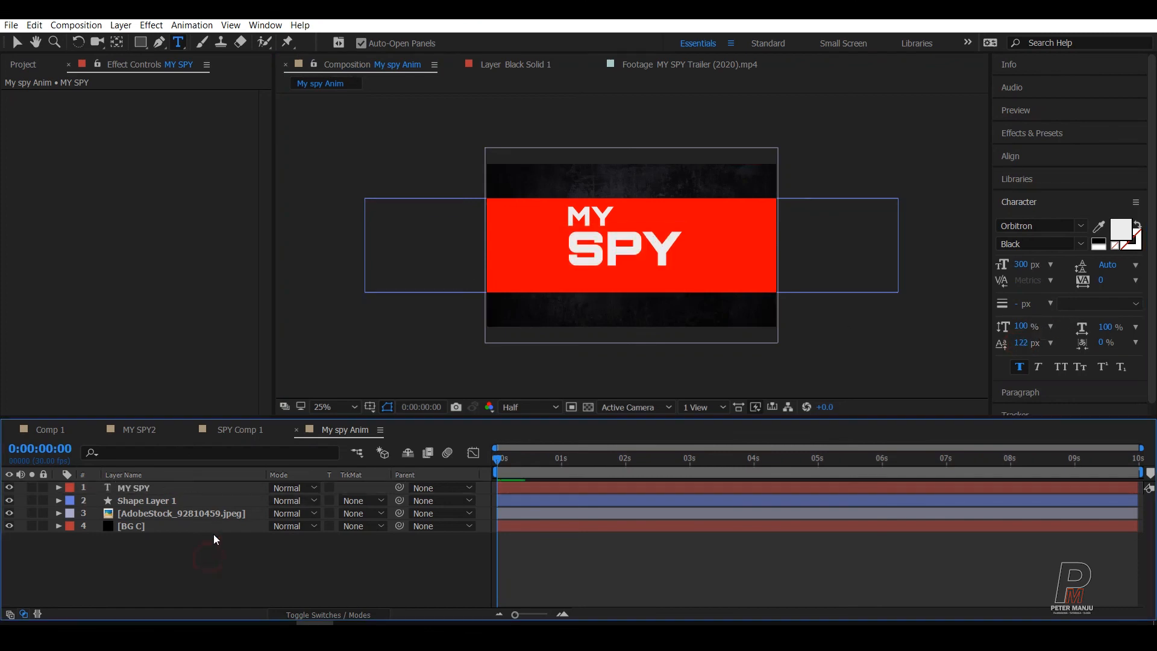
Reposition the MY SPY title on the red band and scale it up to nearly fill the band's height.
{"action": "left_click", "coordinate": [15, 43]}
{"action": "left_click", "coordinate": [623, 252]}
{"action": "mouse_move", "coordinate": [623, 252]}
{"action": "left_mouse_down"}
{"action": "mouse_move", "coordinate": [589, 244]}
{"action": "mouse_move", "coordinate": [611, 239]}
{"action": "mouse_move", "coordinate": [607, 259]}
{"action": "left_mouse_up"}
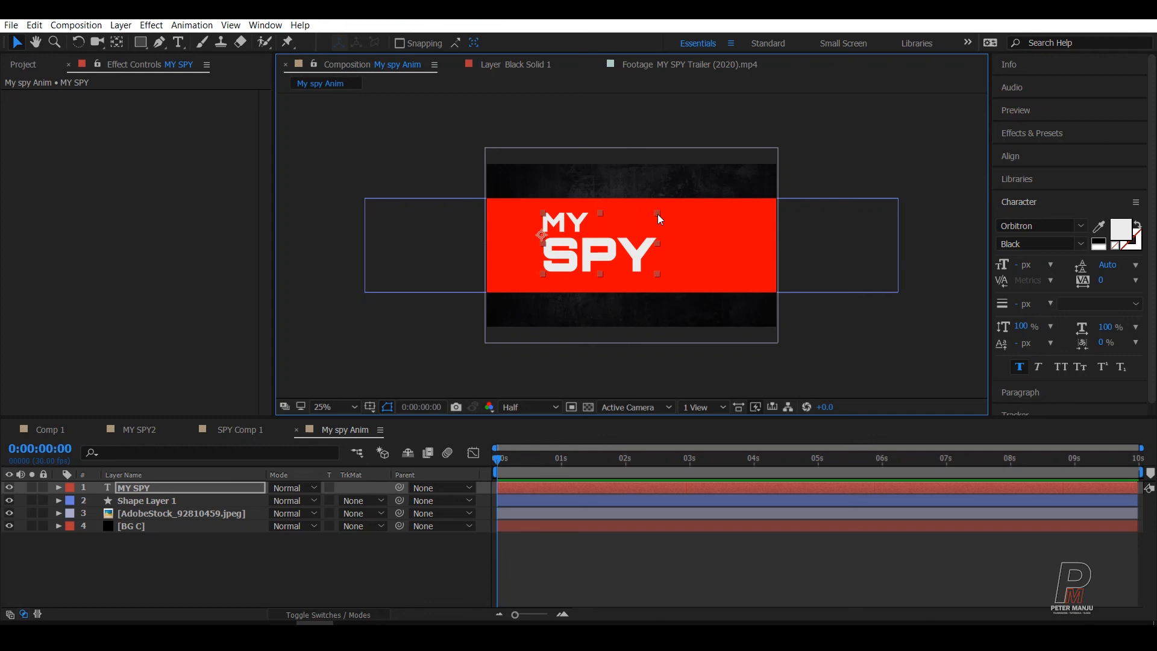
{"action": "left_click_drag", "start_coordinate": [658, 214], "coordinate": [704, 198]}
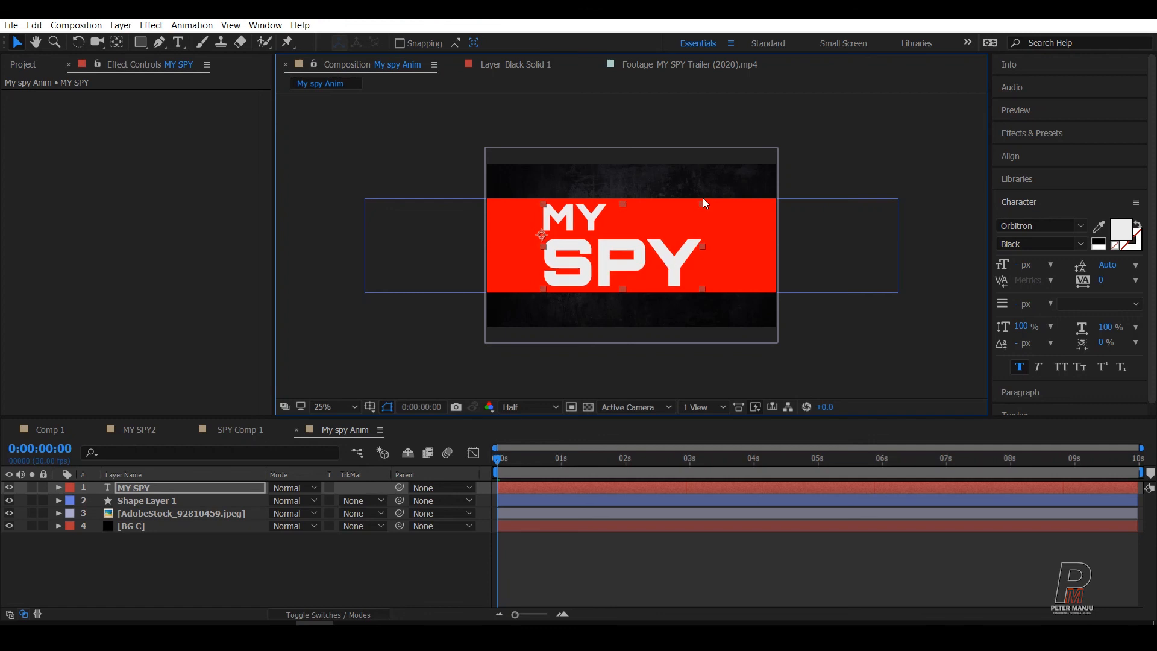
{"action": "left_click_drag", "start_coordinate": [633, 261], "coordinate": [634, 259]}
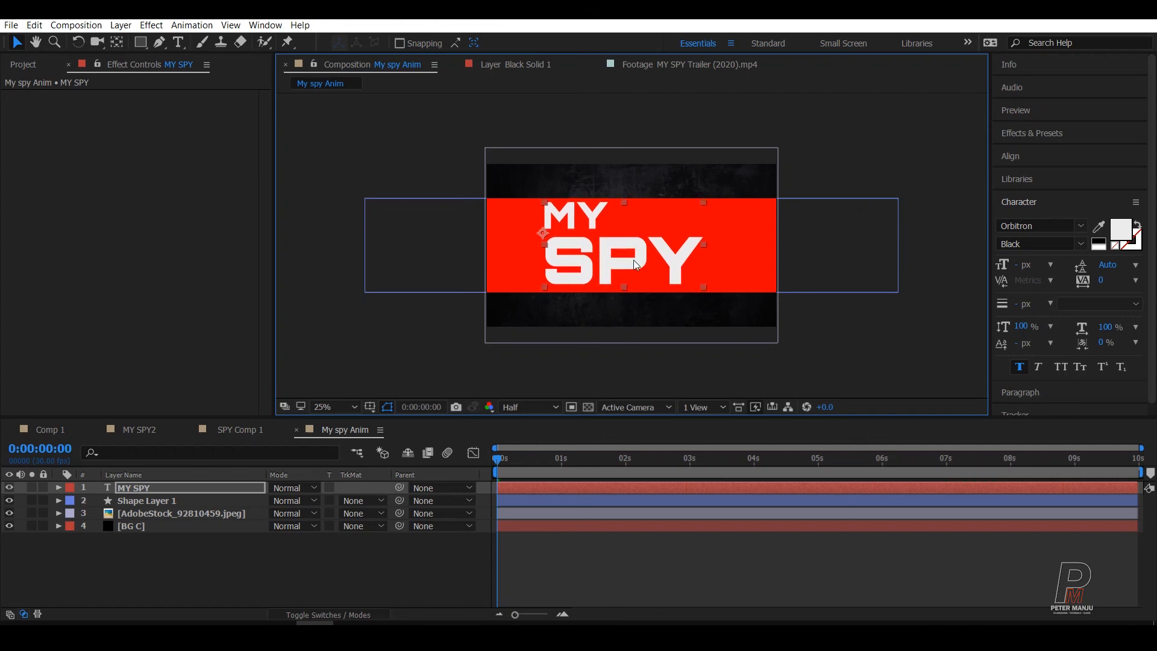
{"action": "left_click", "coordinate": [844, 564]}
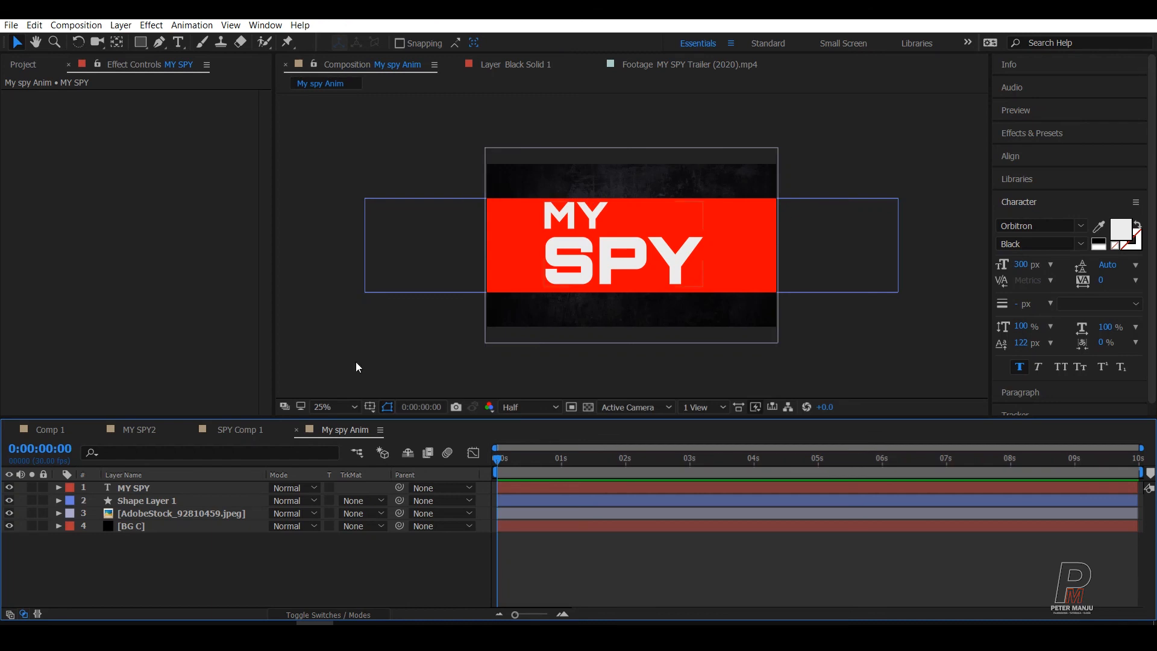
Duplicate the MY SPY text layer and solo the copy.
{"action": "left_click", "coordinate": [133, 490]}
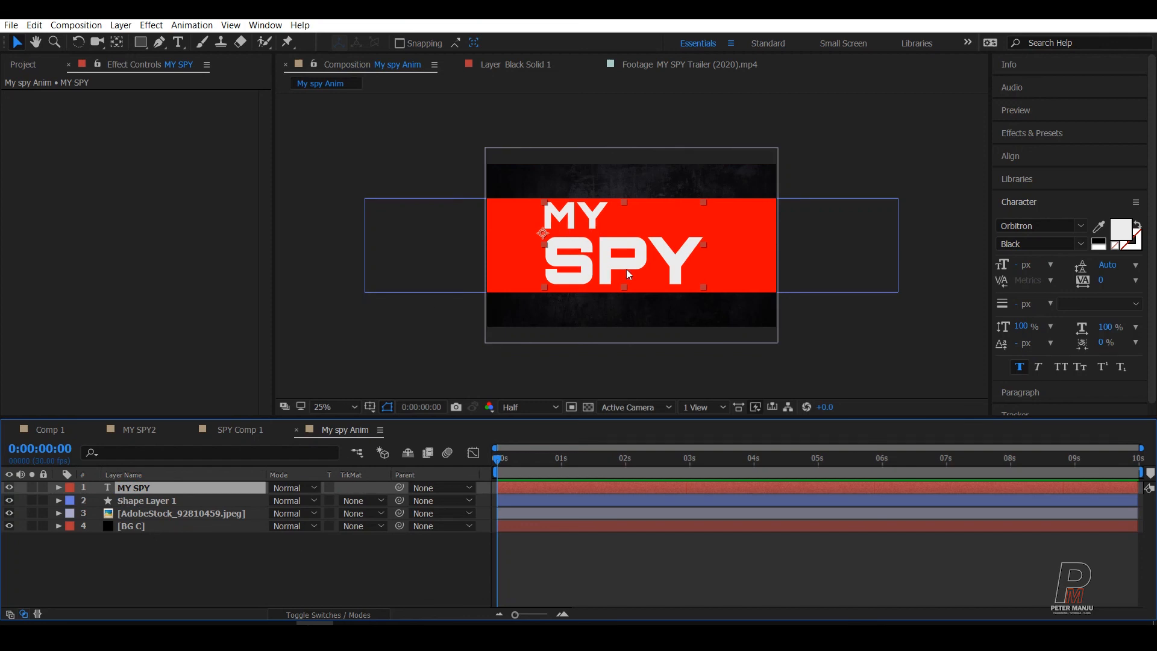
{"action": "left_click", "coordinate": [134, 570]}
{"action": "left_click", "coordinate": [131, 489]}
{"action": "key", "text": "ctrl+d"}
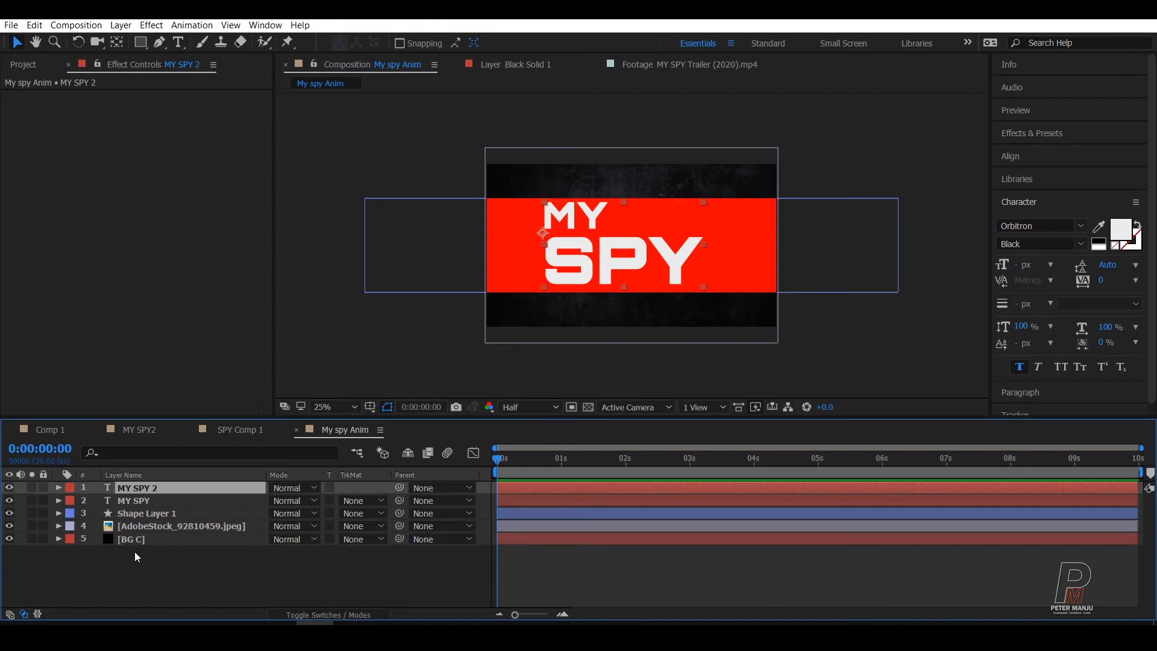
{"action": "left_click", "coordinate": [32, 487]}
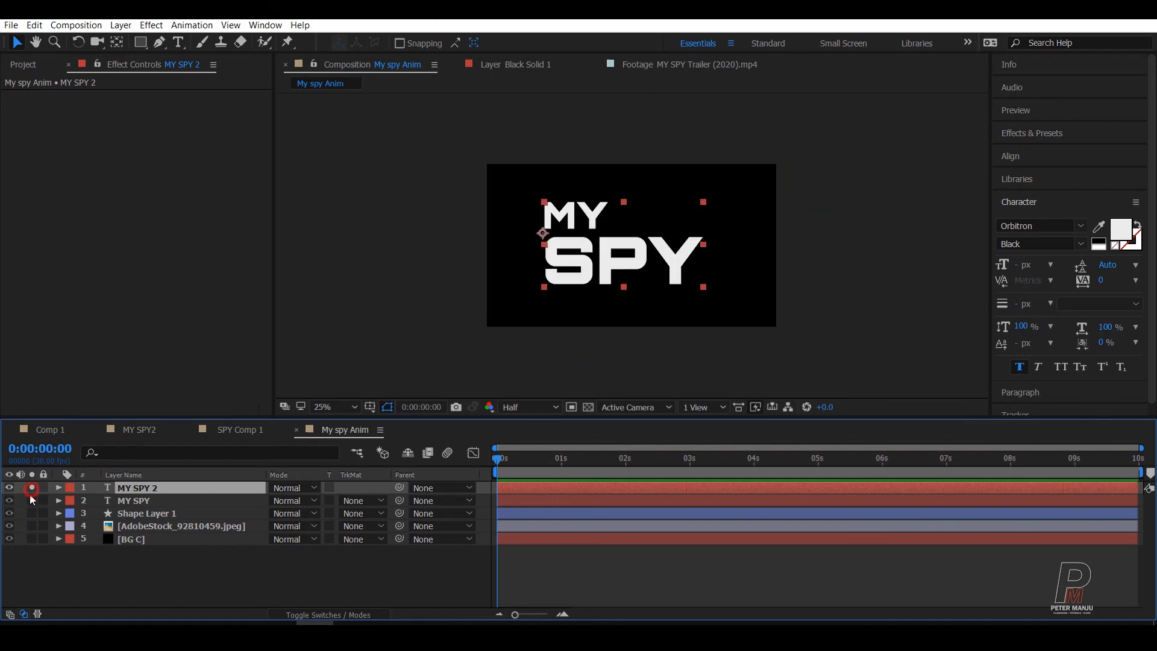
Delete the word MY from the duplicated text layer, leaving only SPY.
{"action": "left_click", "coordinate": [180, 43]}
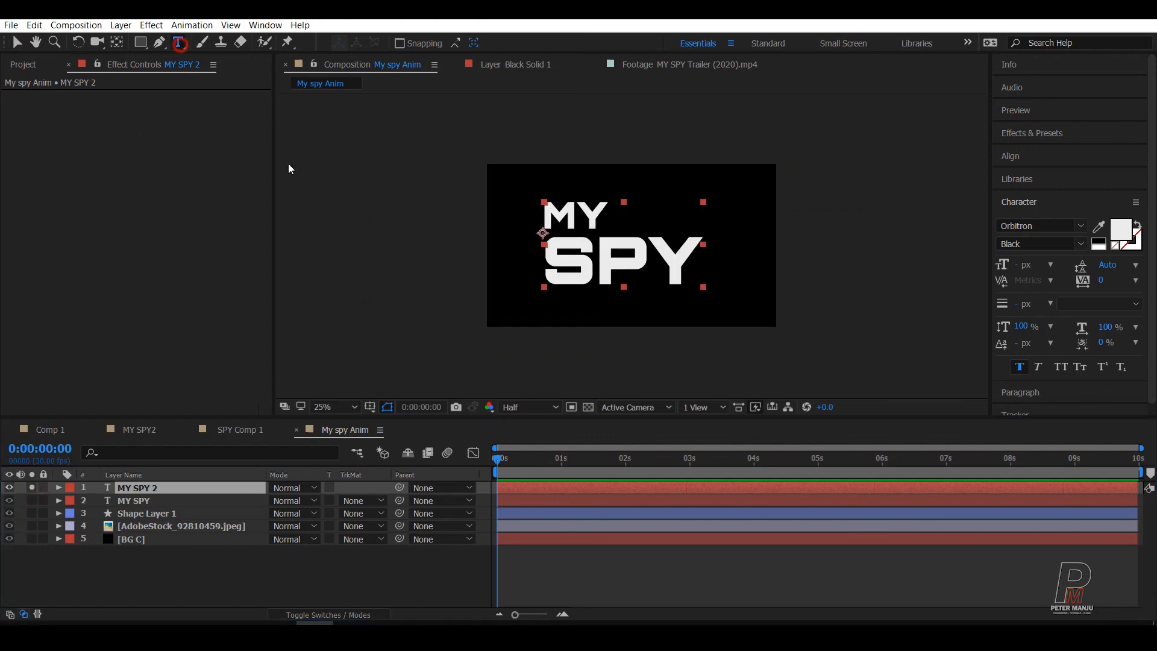
{"action": "left_click", "coordinate": [660, 211]}
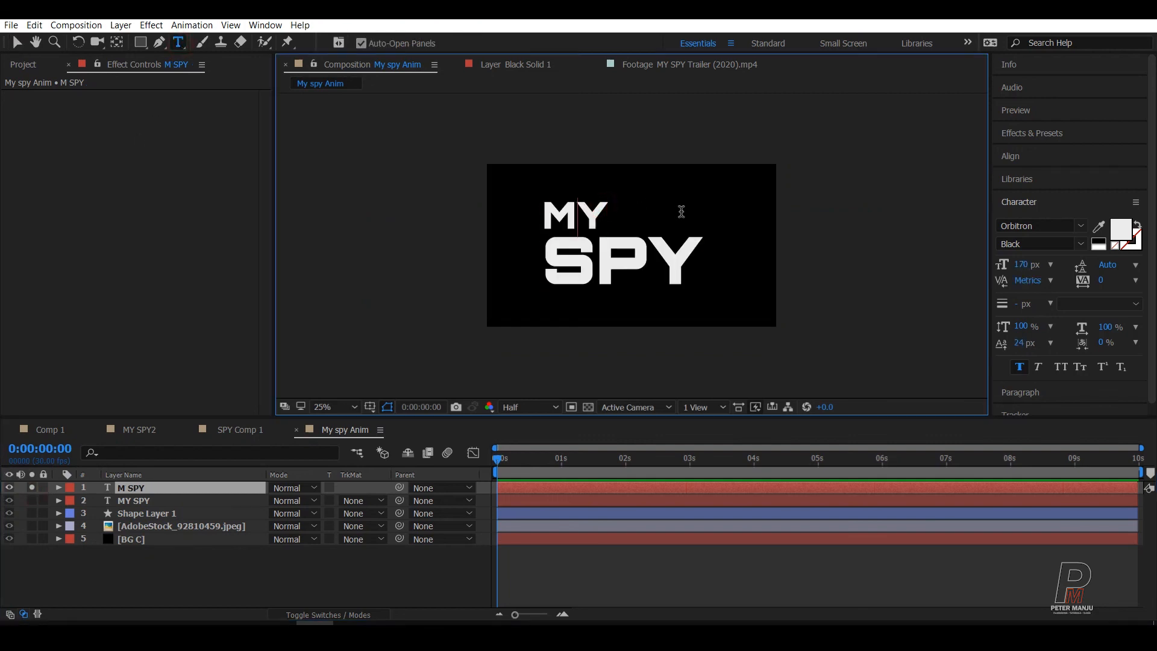
{"action": "key", "text": "BackSpace"}
{"action": "key", "text": "BackSpace"}
{"action": "left_click", "coordinate": [227, 574]}
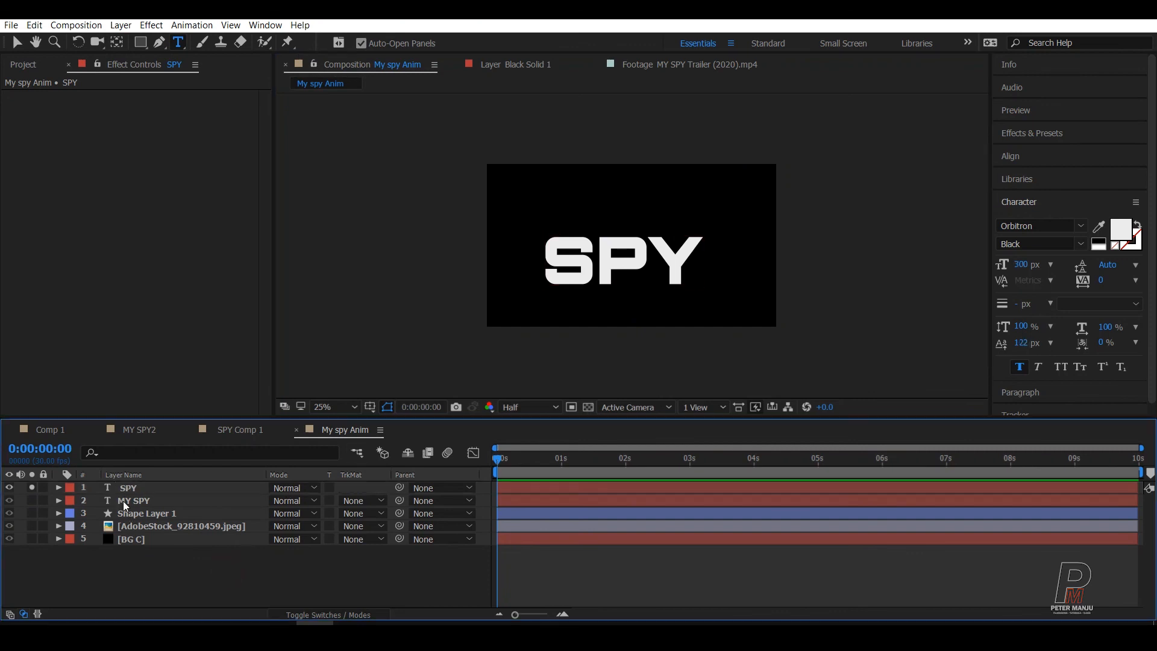
Solo the original MY SPY layer instead, delete the word SPY from it, and turn its solo off.
{"action": "left_click", "coordinate": [33, 488]}
{"action": "left_click", "coordinate": [32, 500]}
{"action": "left_click", "coordinate": [132, 501]}
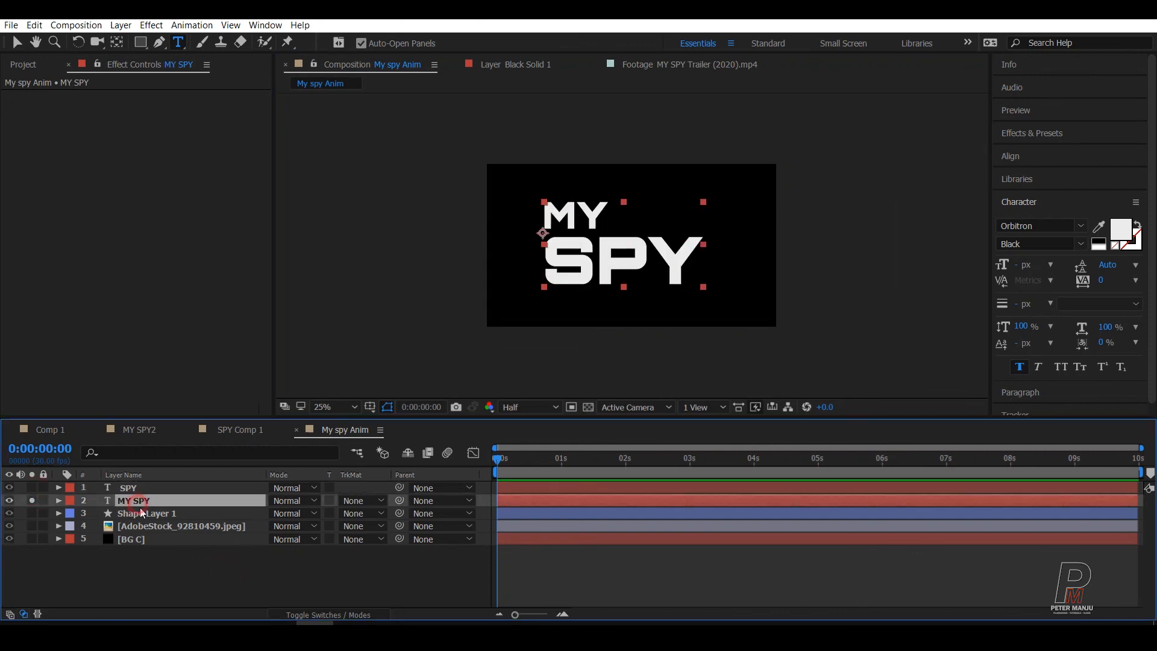
{"action": "left_click", "coordinate": [693, 252]}
{"action": "key", "text": "BackSpace"}
{"action": "key", "text": "BackSpace"}
{"action": "key", "text": "BackSpace"}
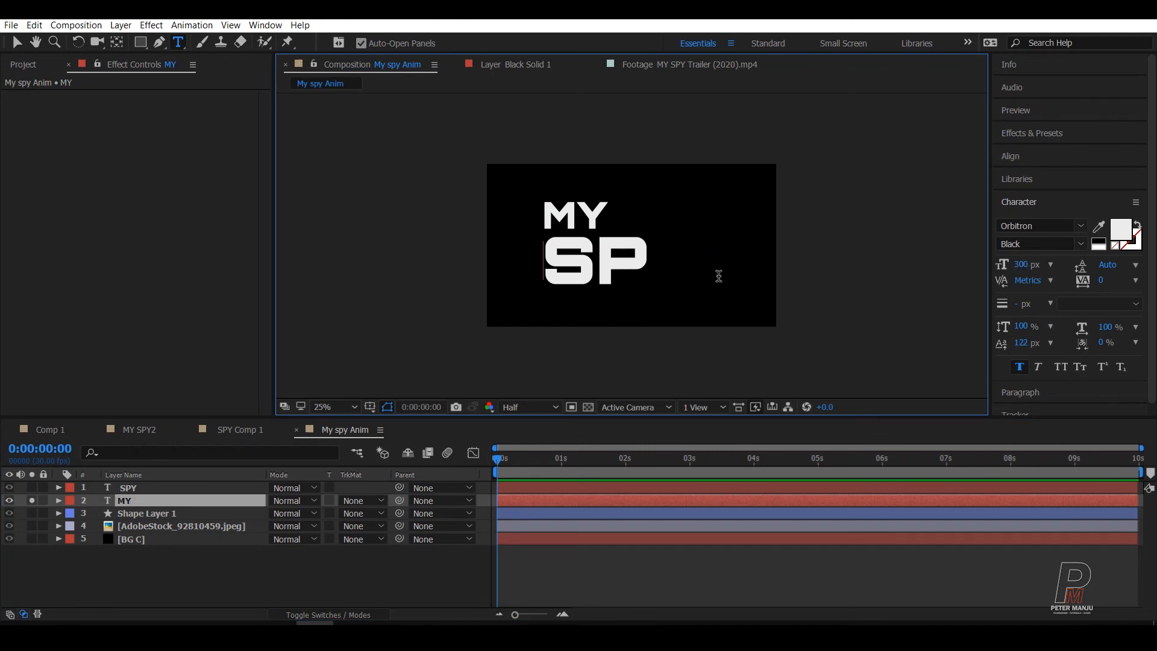
{"action": "left_click", "coordinate": [108, 583]}
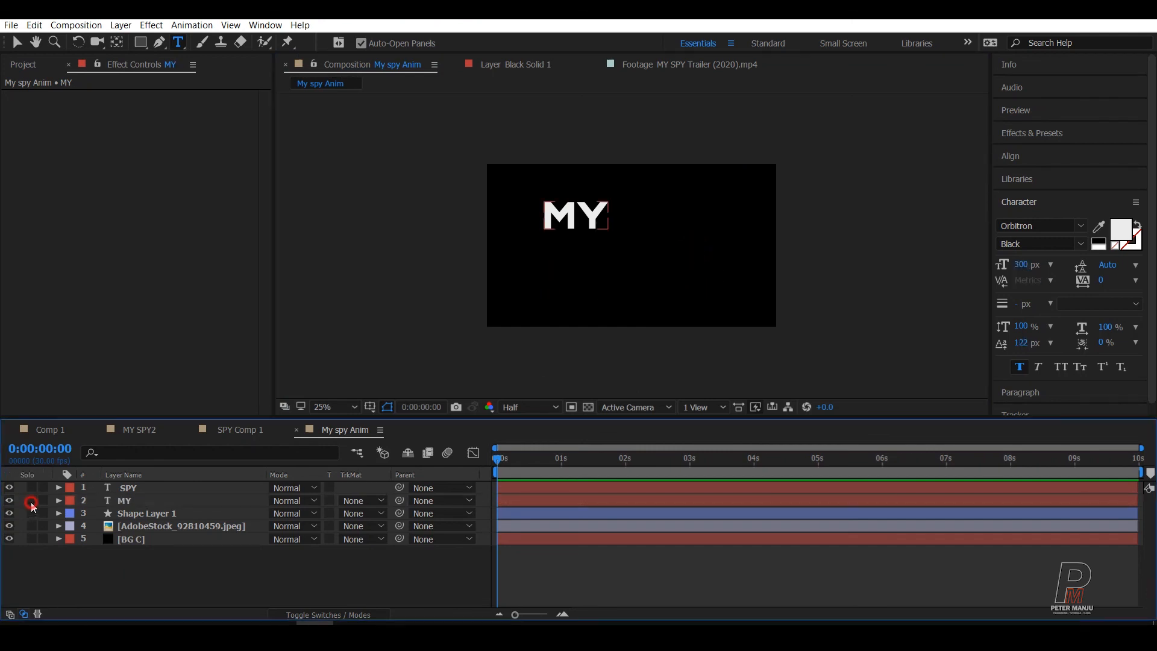
{"action": "left_click", "coordinate": [32, 500]}
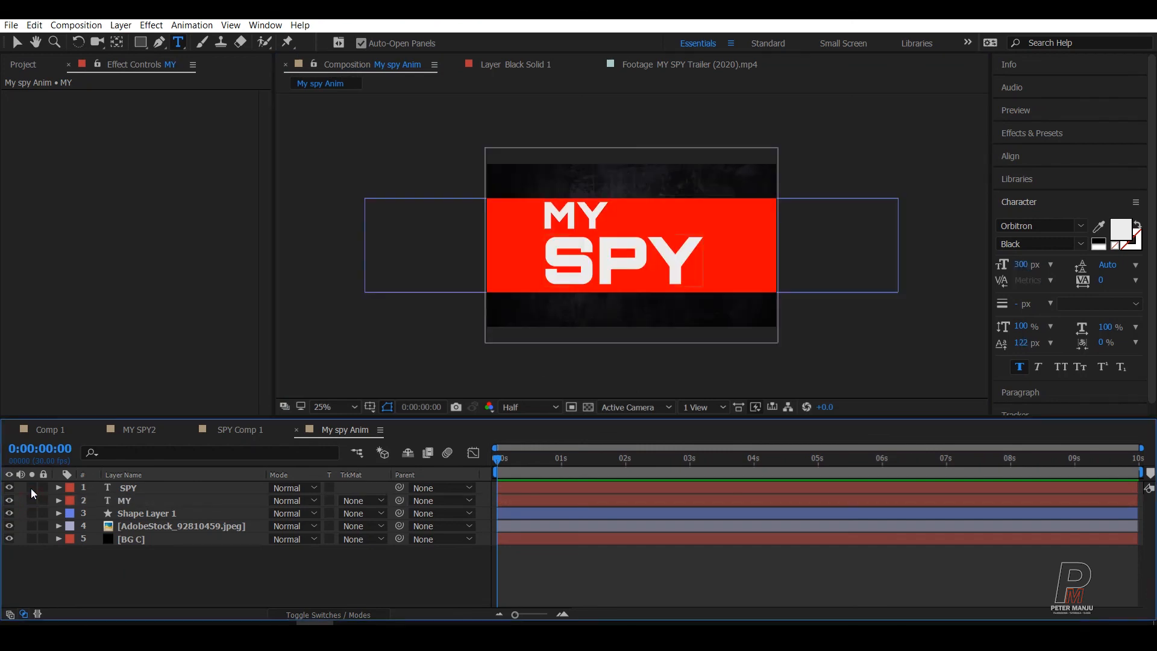
Pre-compose the SPY text layer, moving all attributes into the new composition.
{"action": "left_click", "coordinate": [126, 489]}
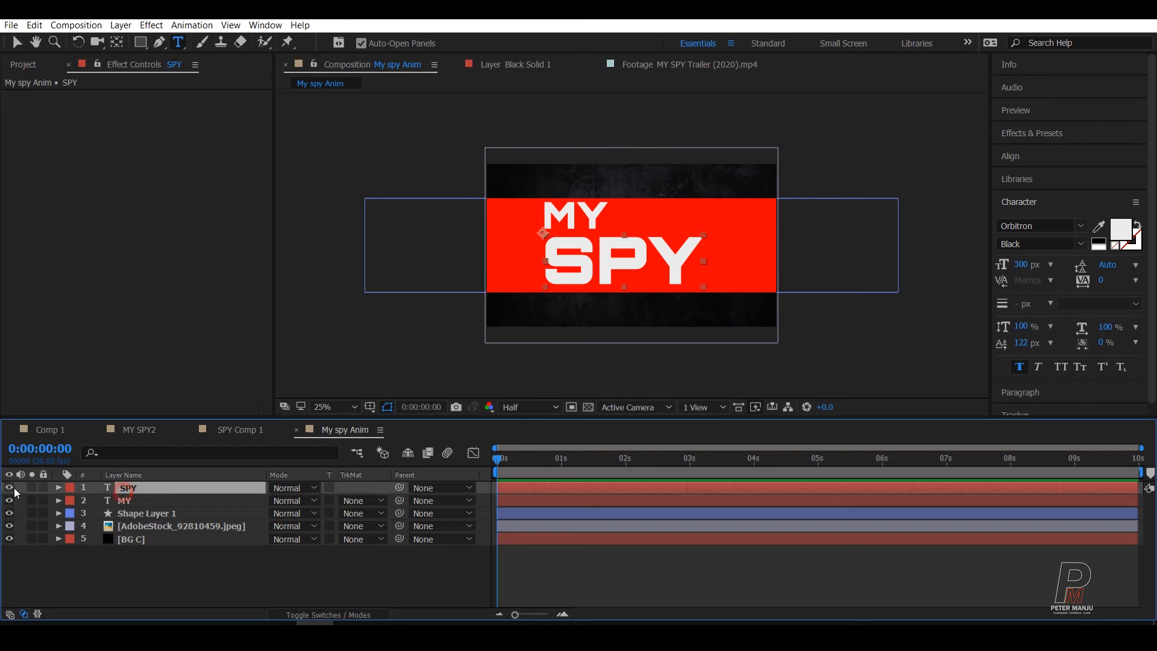
{"action": "left_click", "coordinate": [160, 588]}
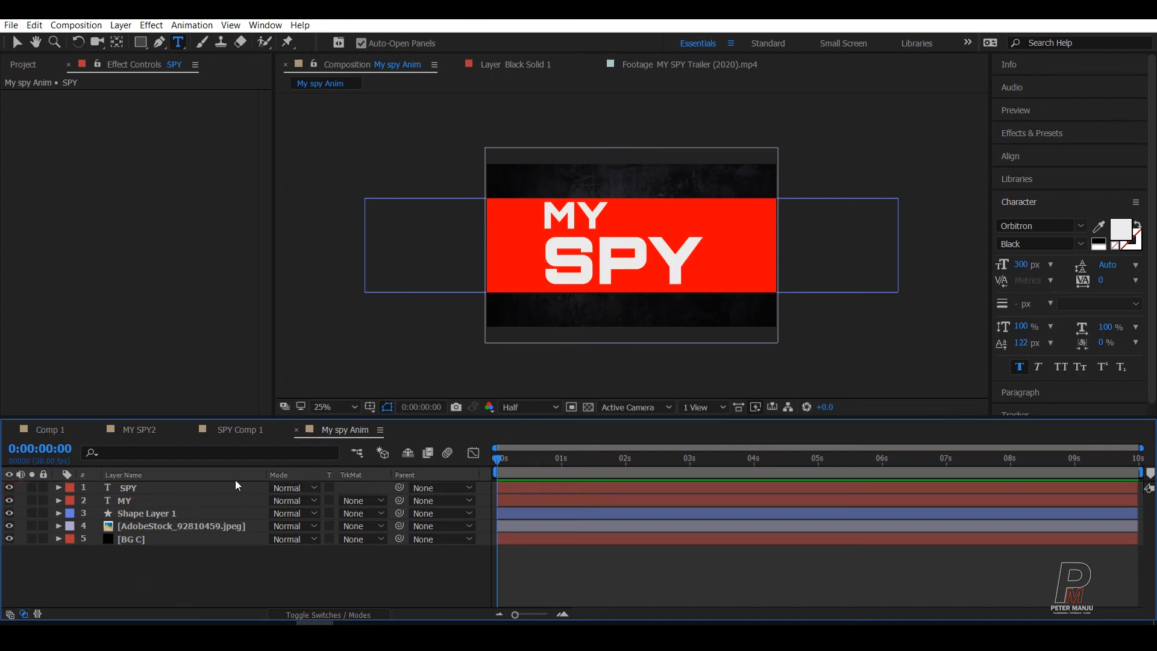
{"action": "left_click", "coordinate": [125, 490]}
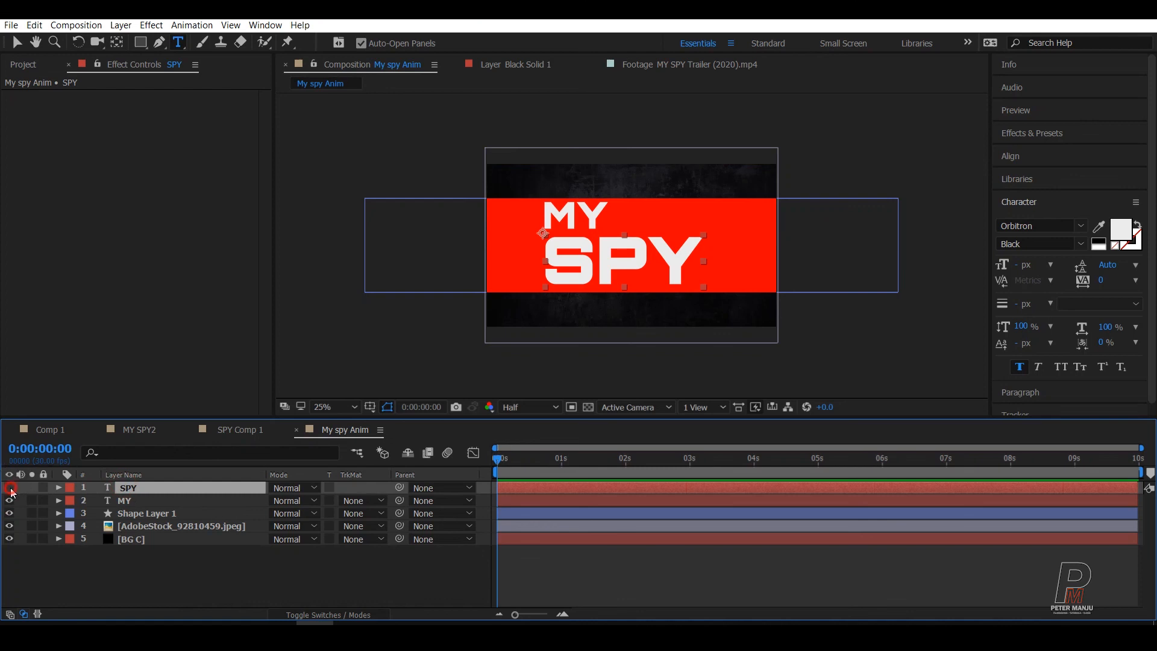
{"action": "left_click", "coordinate": [9, 488]}
{"action": "left_click", "coordinate": [9, 487]}
{"action": "right_click", "coordinate": [138, 486]}
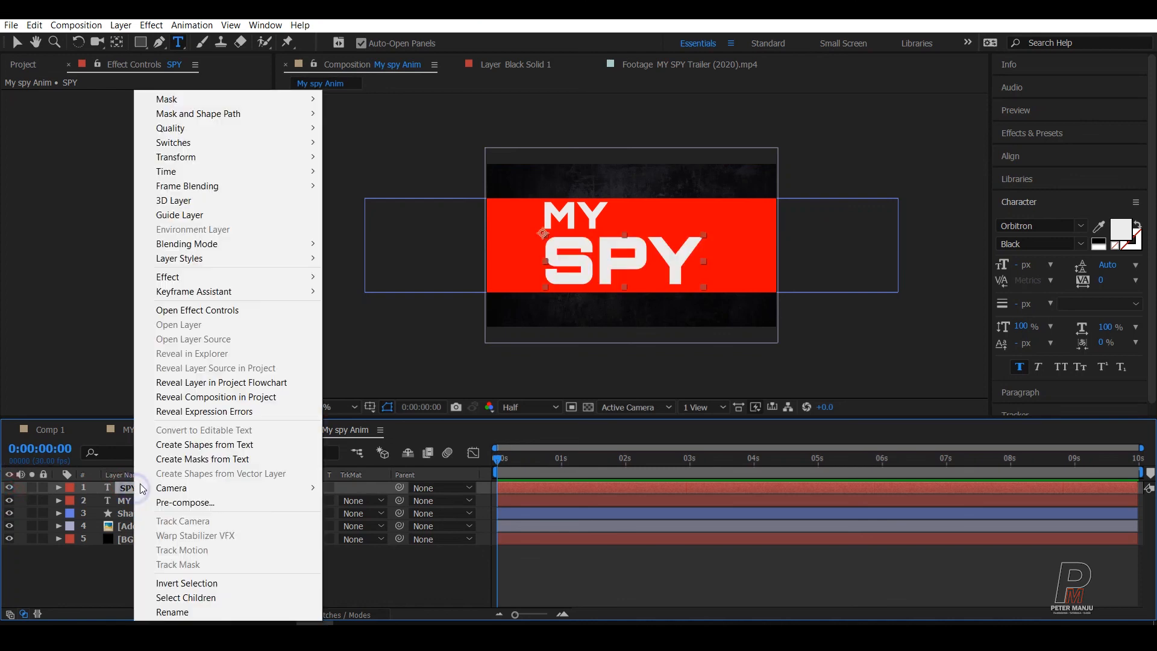
{"action": "left_click", "coordinate": [184, 502]}
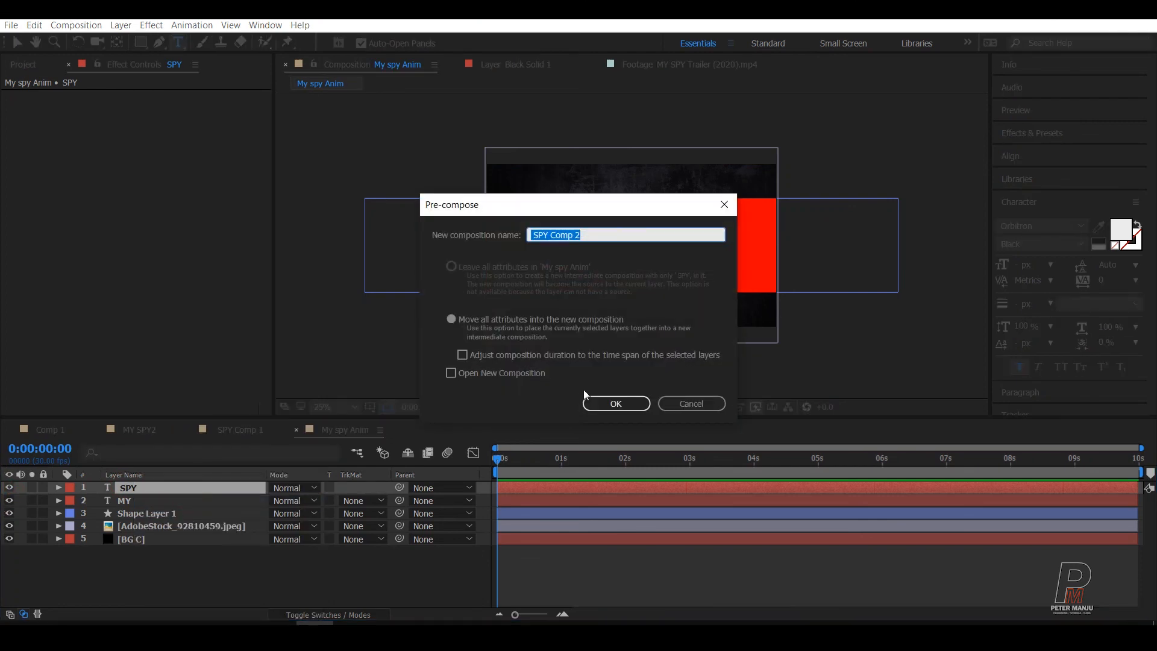
{"action": "left_click", "coordinate": [616, 403]}
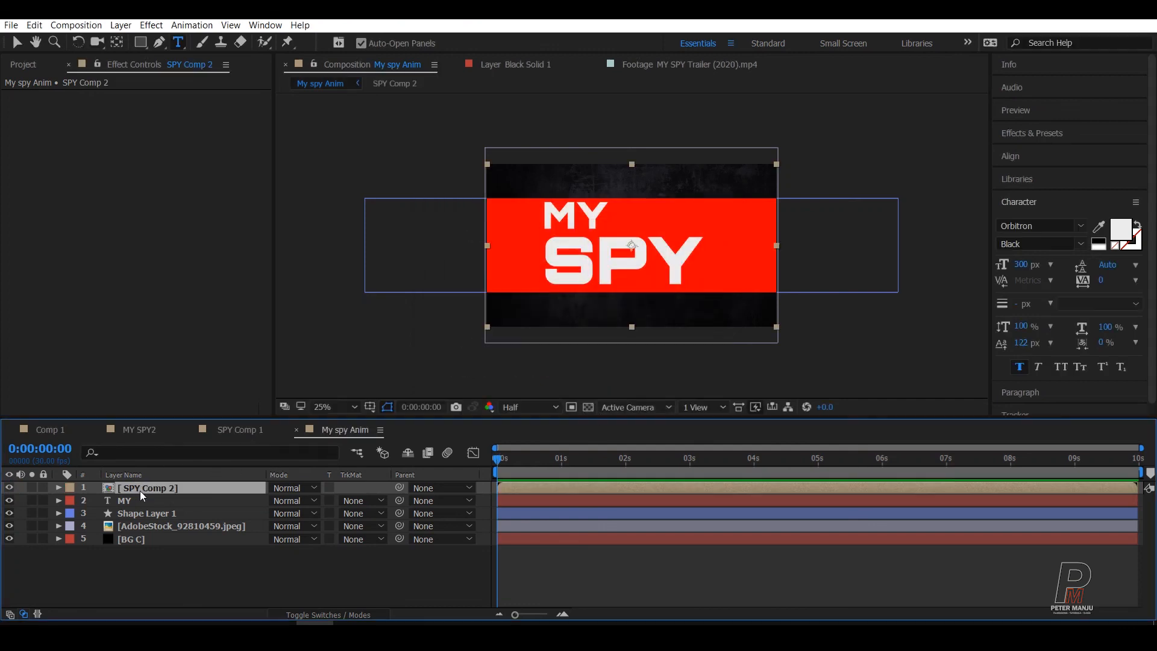
Open the SPY pre-composition and place AdobeStock_92810459.jpeg beneath the SPY text layer.
{"action": "double_click", "coordinate": [103, 489]}
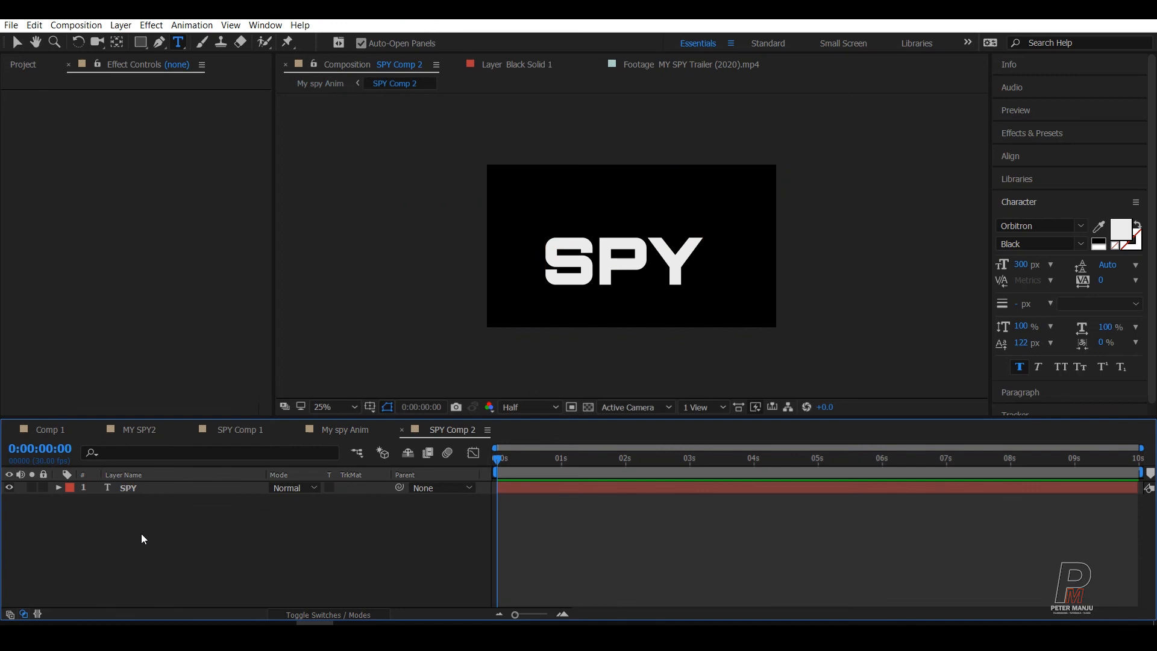
{"action": "left_click", "coordinate": [18, 66]}
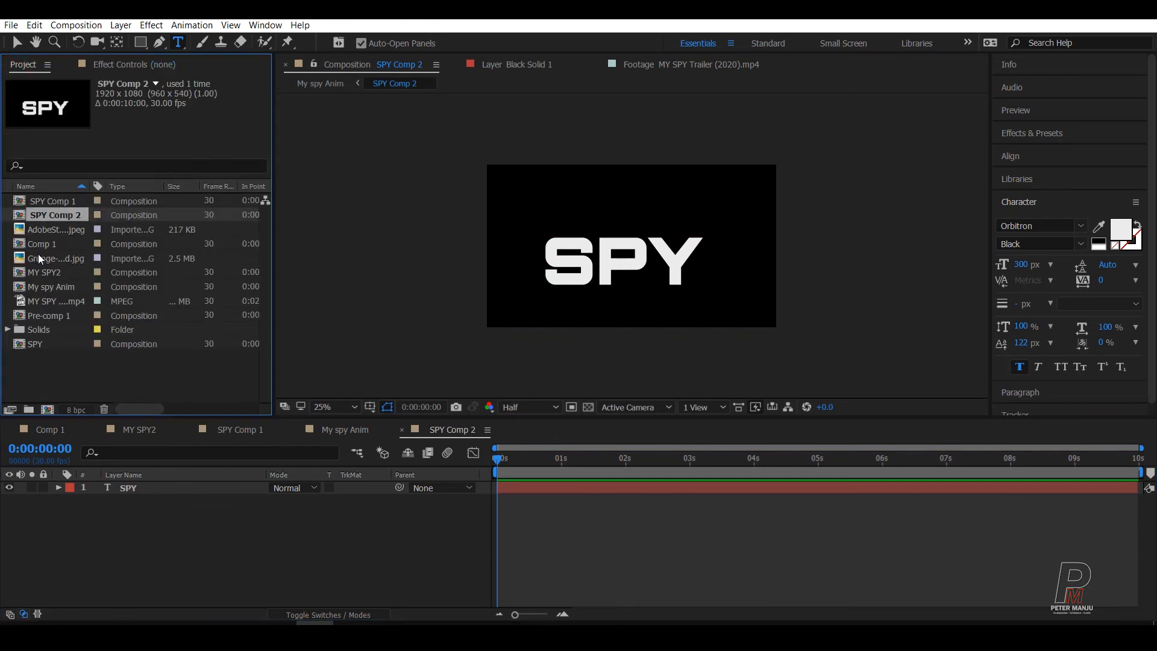
{"action": "left_click", "coordinate": [50, 229]}
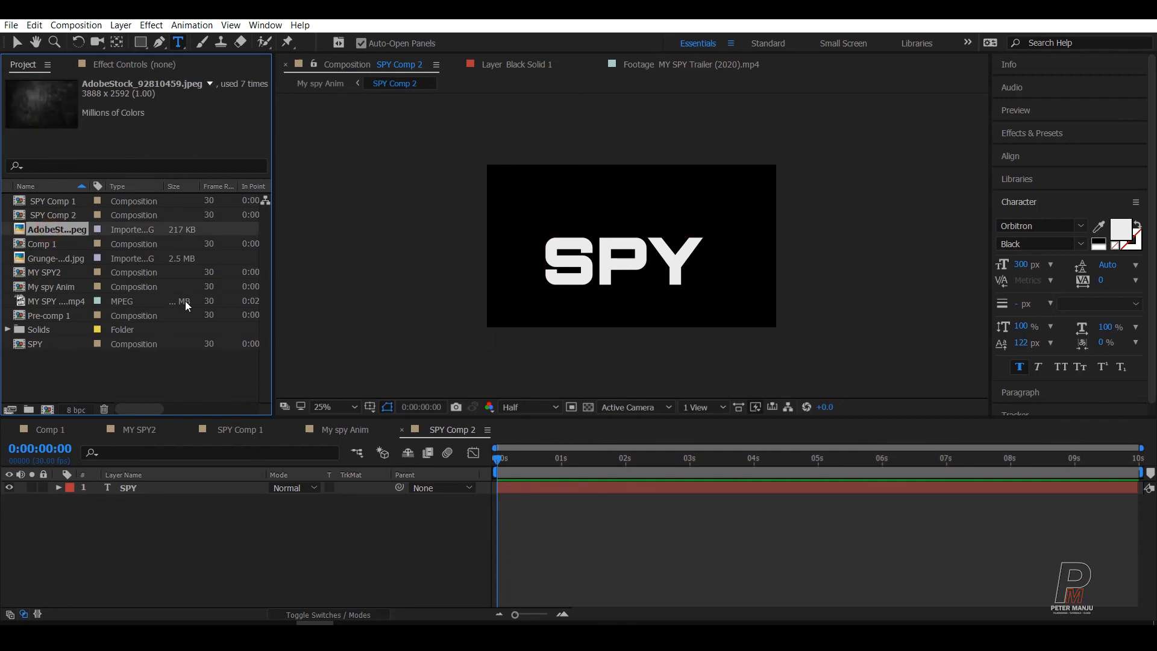
{"action": "left_click_drag", "start_coordinate": [20, 234], "coordinate": [119, 525]}
{"action": "left_click_drag", "start_coordinate": [22, 231], "coordinate": [178, 529]}
{"action": "left_click", "coordinate": [161, 535]}
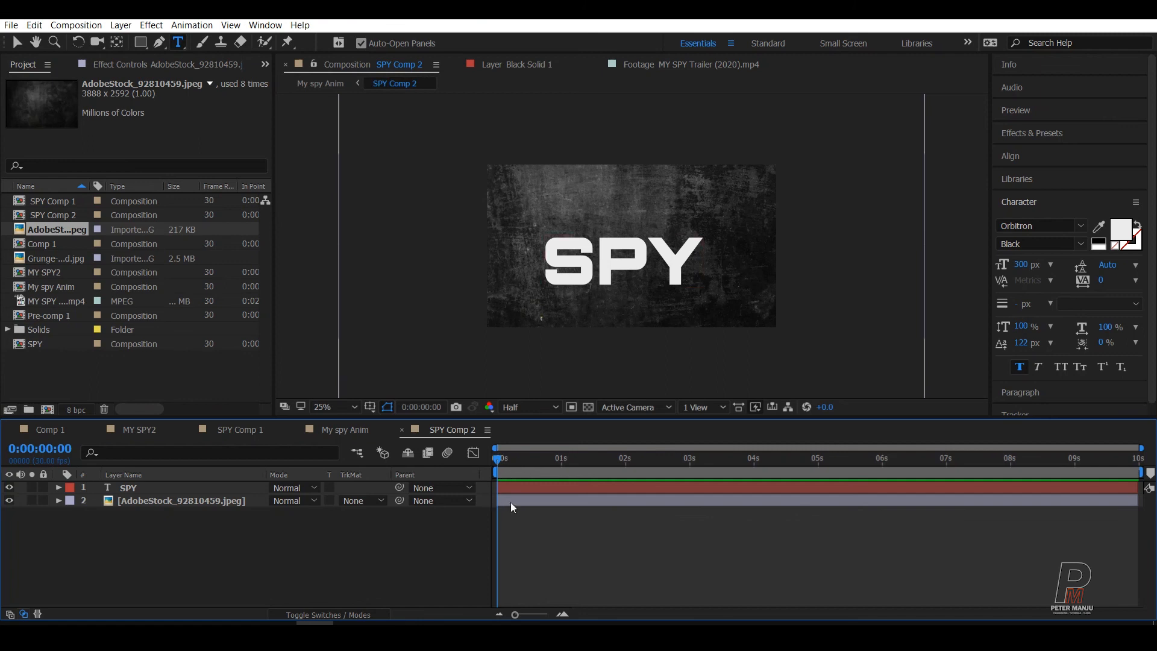
Scale the grunge image down around its center until it extends only slightly beyond the composition frame.
{"action": "scroll", "coordinate": [764, 280], "scroll_direction": "down", "scroll_amount": 2}
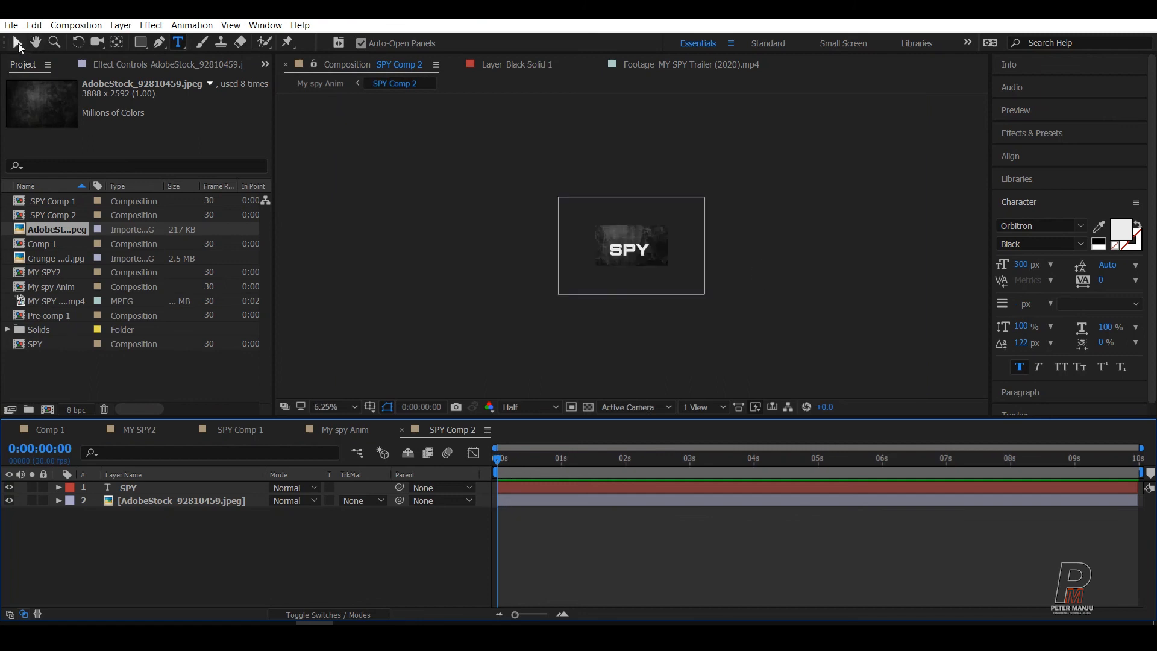
{"action": "left_click", "coordinate": [18, 43]}
{"action": "left_click", "coordinate": [141, 509]}
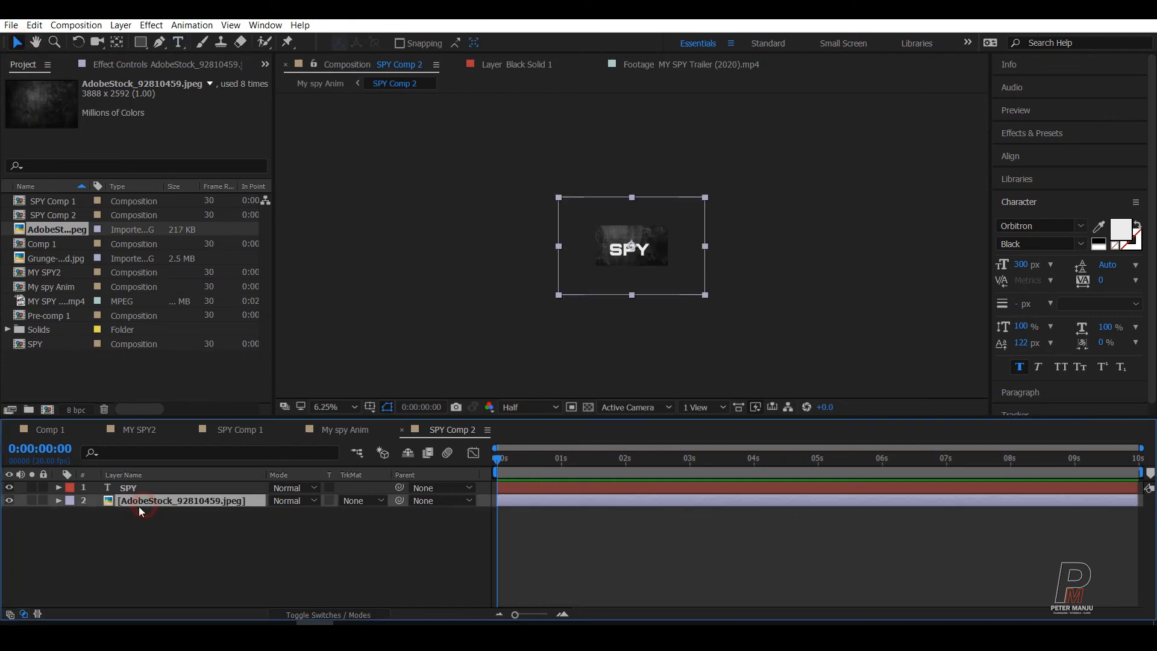
{"action": "left_click_drag", "start_coordinate": [705, 197], "coordinate": [685, 219]}
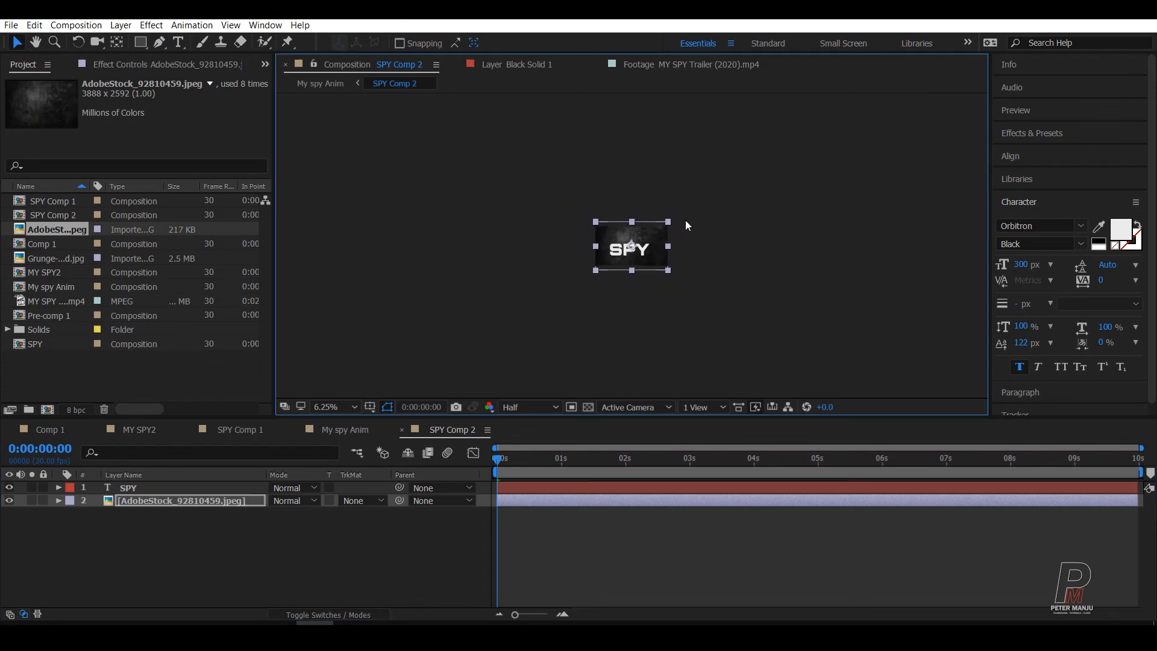
{"action": "key", "text": "period"}
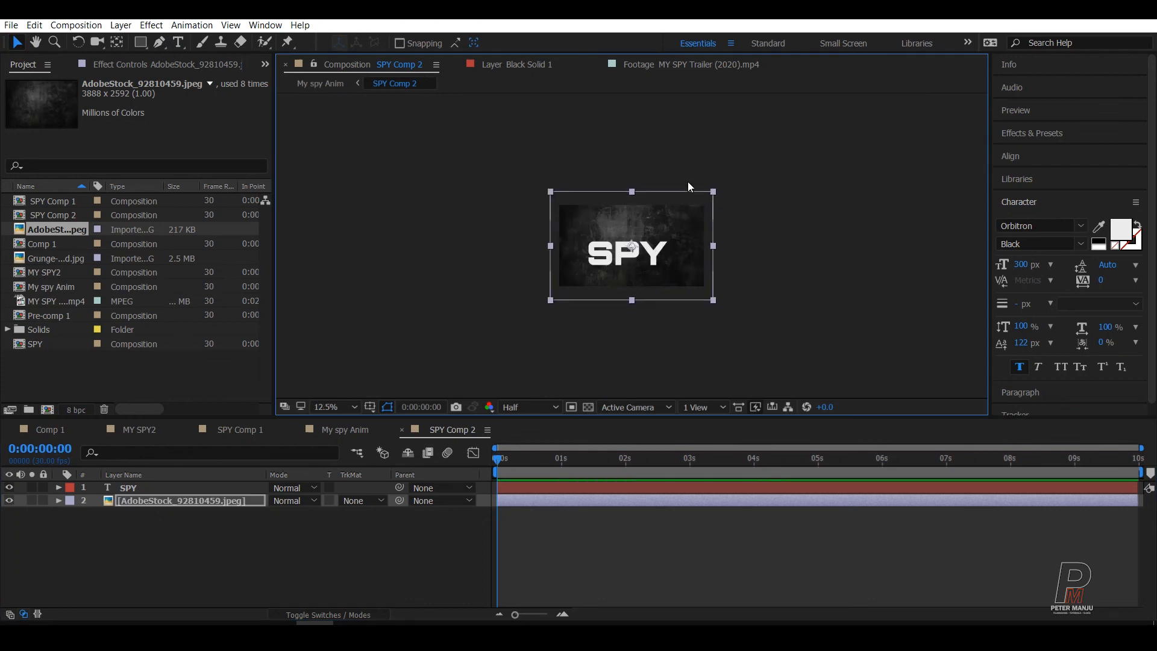
{"action": "left_click_drag", "start_coordinate": [712, 190], "coordinate": [709, 195]}
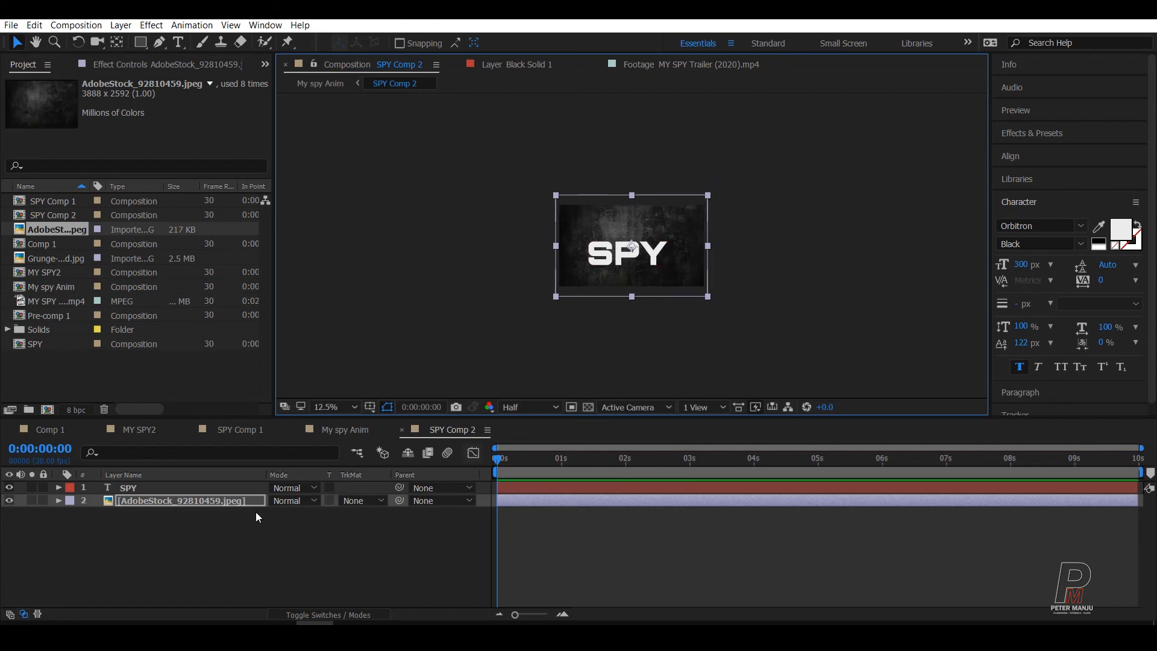
{"action": "left_click", "coordinate": [209, 541]}
{"action": "key", "text": "period"}
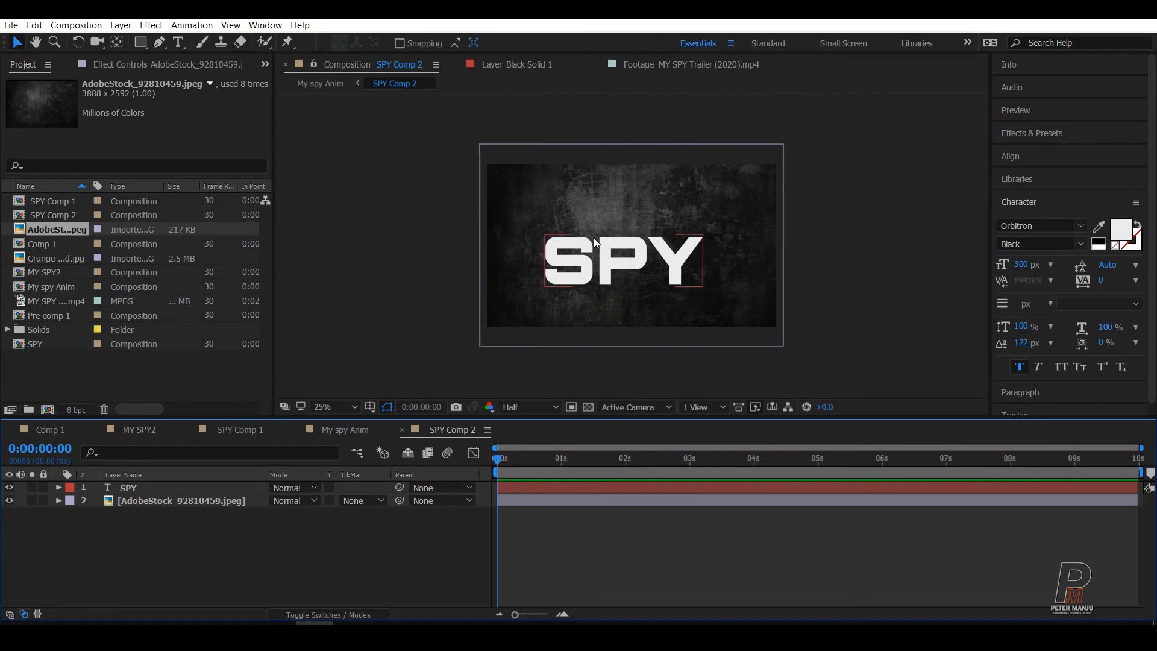
Set the grunge image's track matte to Luma Matte using the SPY text layer.
{"action": "left_click", "coordinate": [120, 502]}
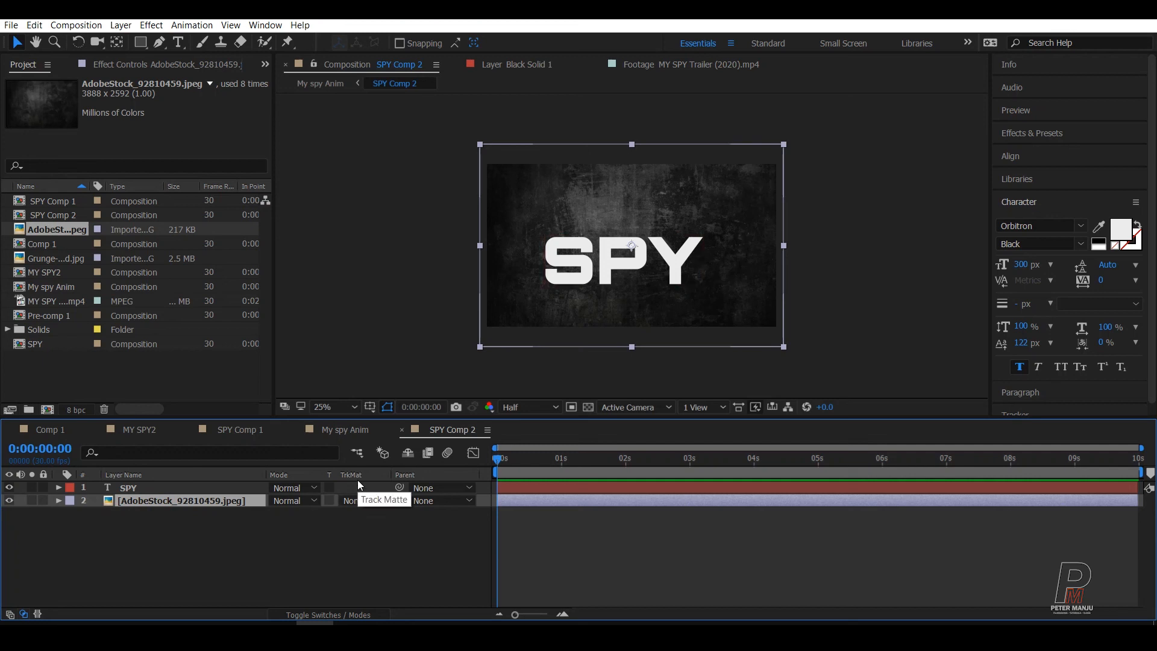
{"action": "left_click", "coordinate": [355, 502]}
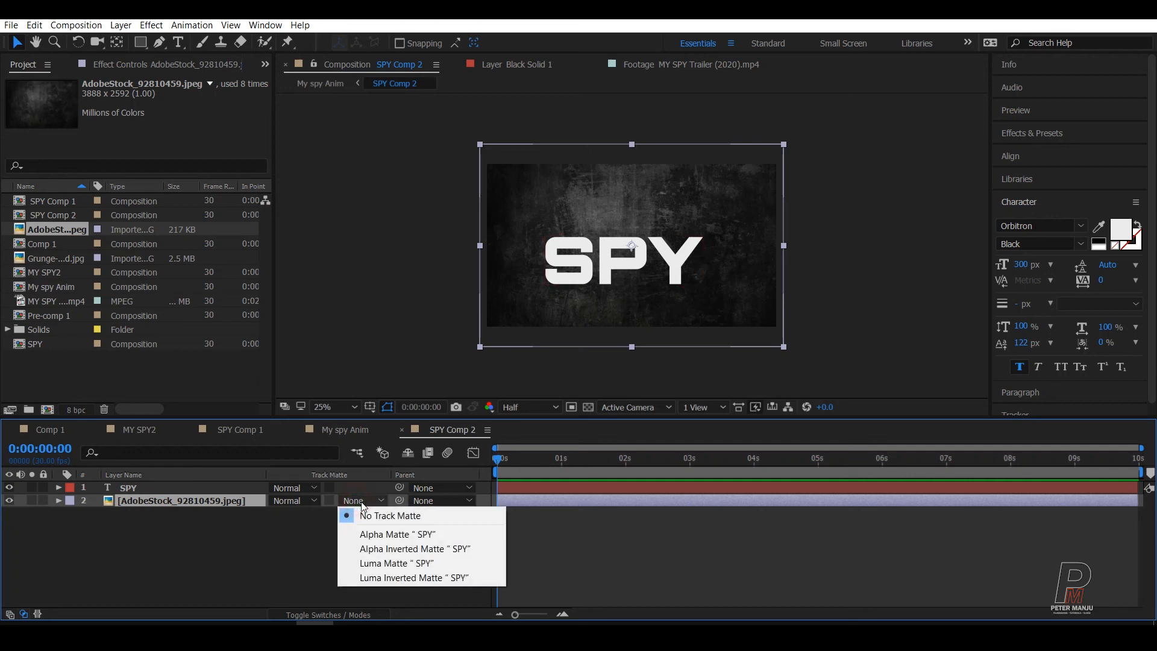
{"action": "left_click", "coordinate": [386, 563]}
{"action": "key", "text": "period"}
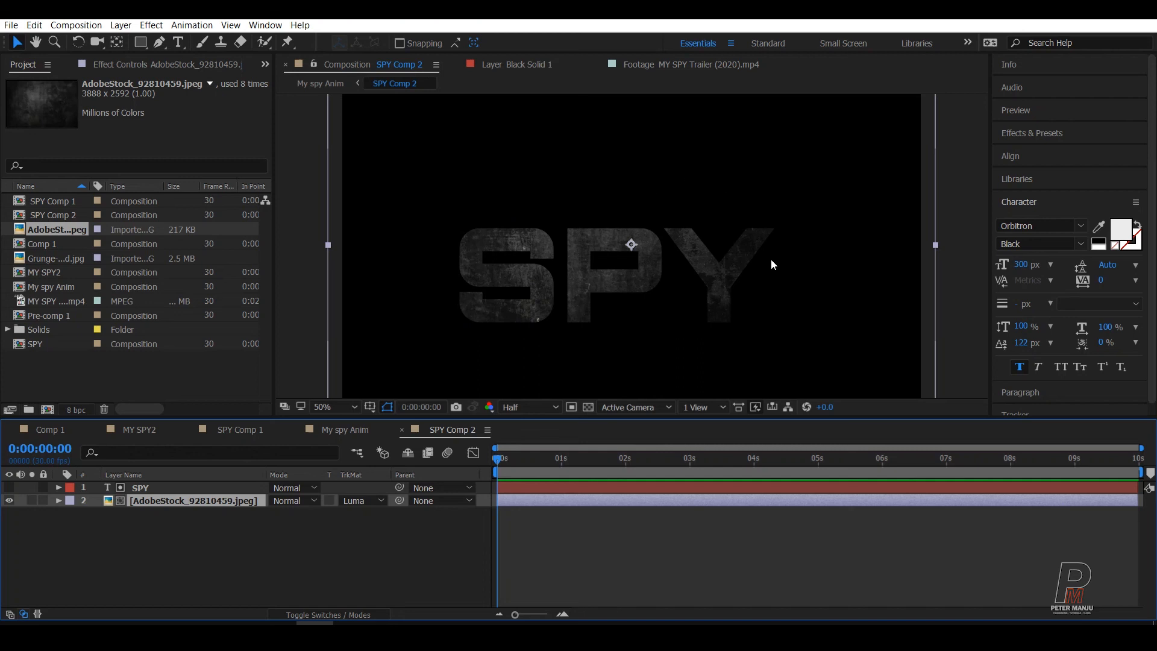
{"action": "left_click", "coordinate": [750, 275]}
Return to the My spy Anim composition and examine the textured SPY lettering up close.
{"action": "left_click", "coordinate": [353, 430]}
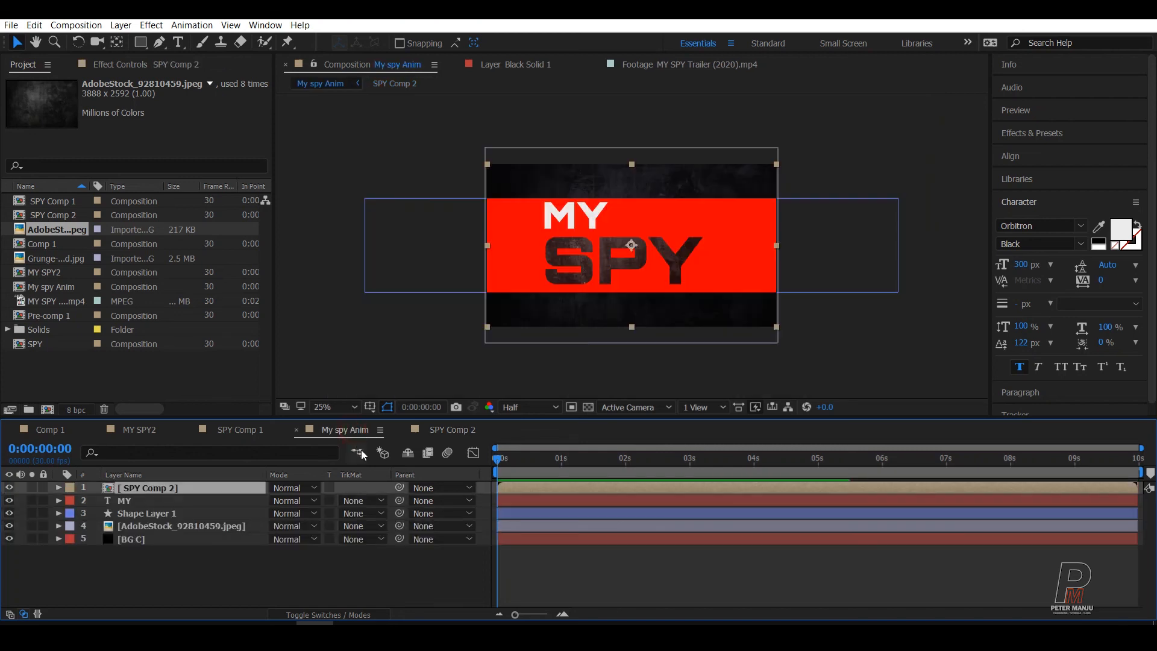
{"action": "key", "text": "period"}
{"action": "key", "text": "period"}
{"action": "key", "text": "period"}
{"action": "key", "text": "period"}
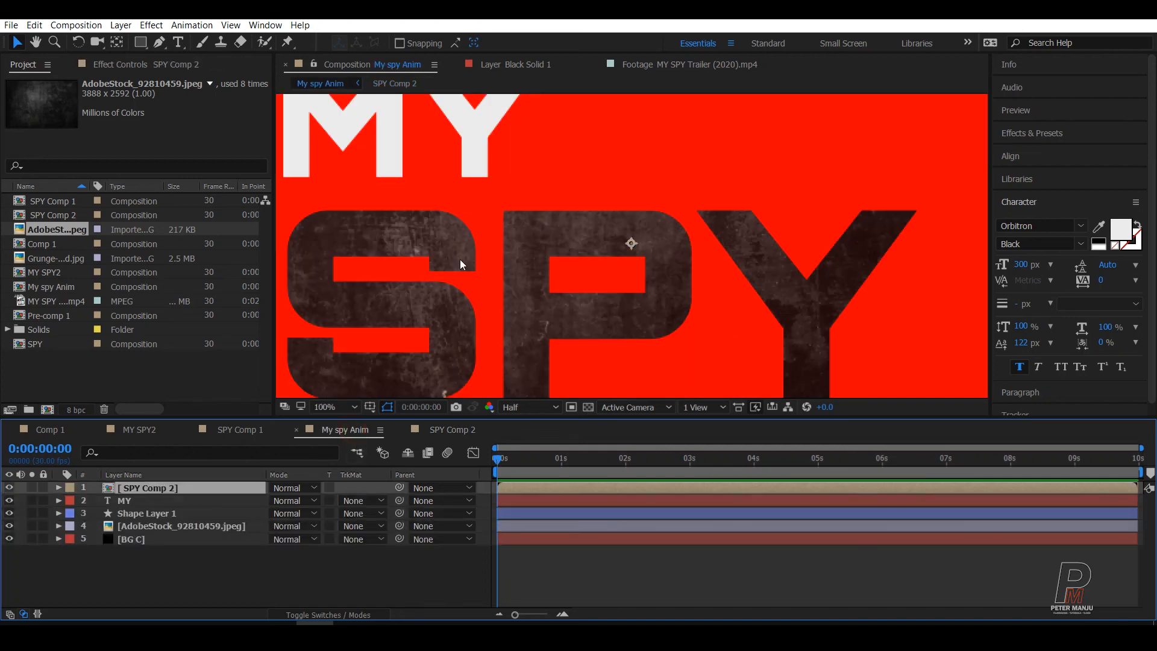
Compare the MY SPY title at close range and within the full composition frame.
{"action": "key", "text": "comma"}
{"action": "key", "text": "comma"}
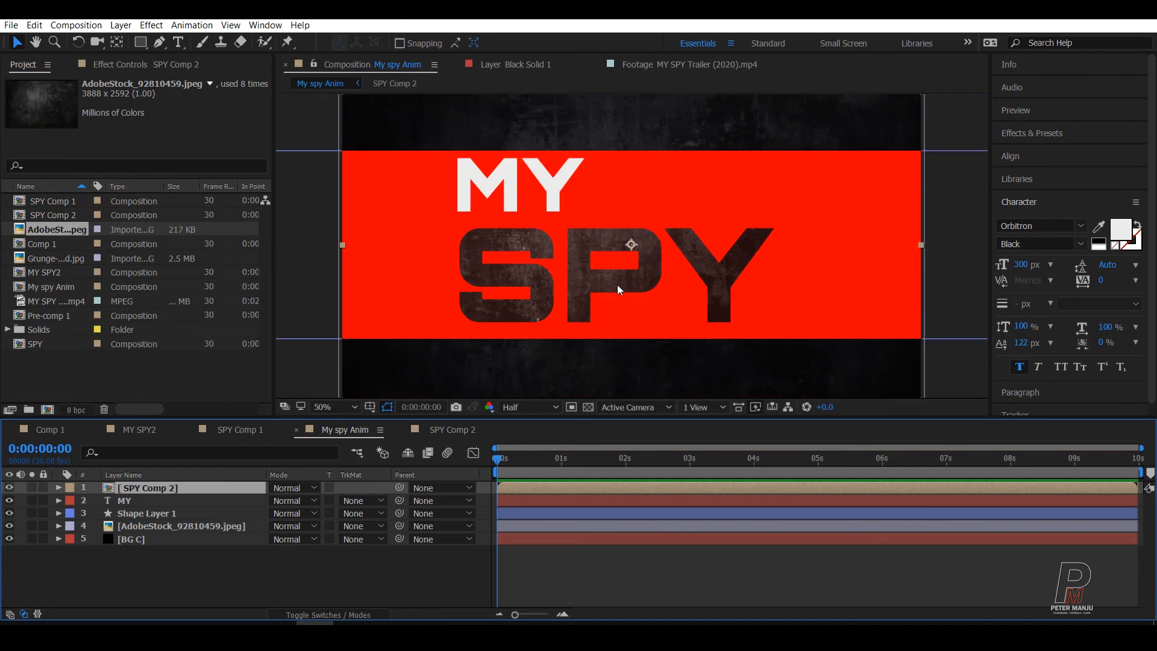
{"action": "key", "text": "period"}
{"action": "key", "text": "period"}
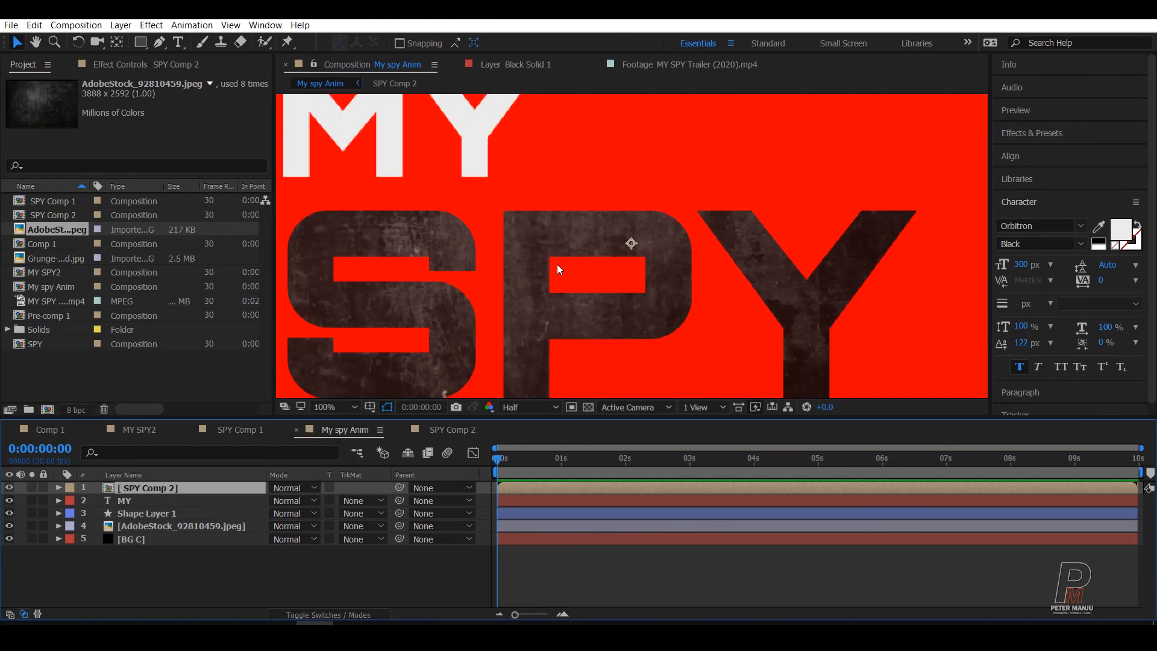
{"action": "key", "text": "comma"}
{"action": "key", "text": "comma"}
{"action": "key", "text": "comma"}
{"action": "key", "text": "comma"}
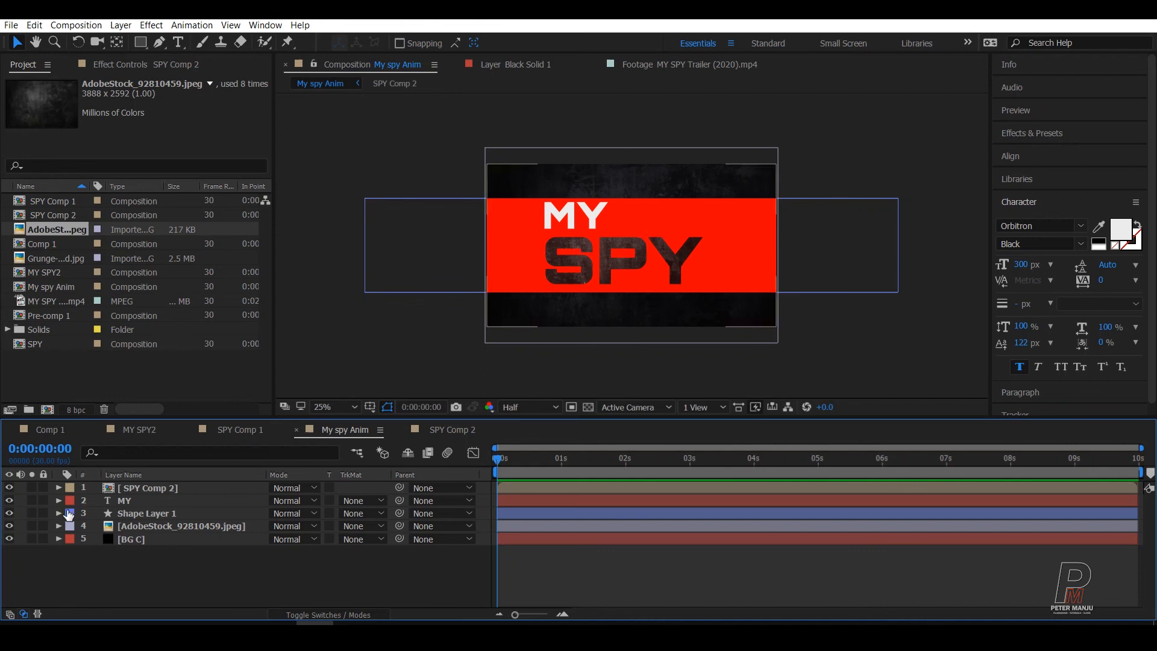
Solo Shape Layer 1 so that only the red band displays.
{"action": "left_click", "coordinate": [136, 517]}
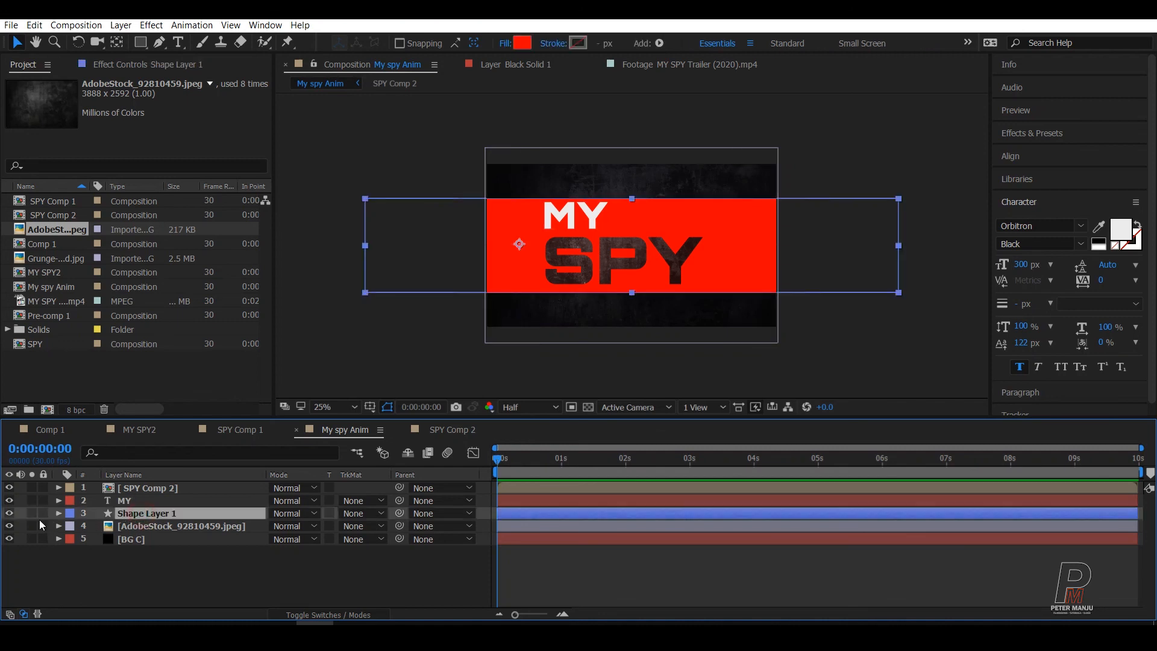
{"action": "left_click", "coordinate": [33, 514]}
{"action": "left_click", "coordinate": [159, 561]}
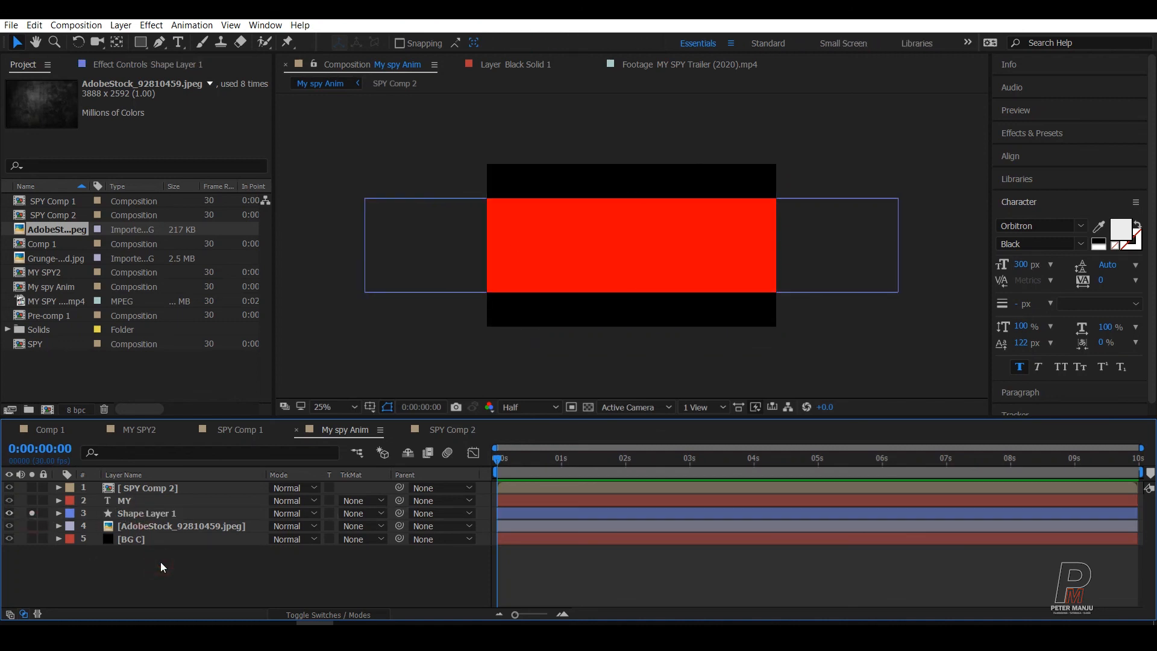
Show Shape Layer 1's transform properties and move its anchor point to approximately the red band's center with the Pan Behind tool.
{"action": "left_click", "coordinate": [151, 516]}
{"action": "left_click", "coordinate": [58, 514]}
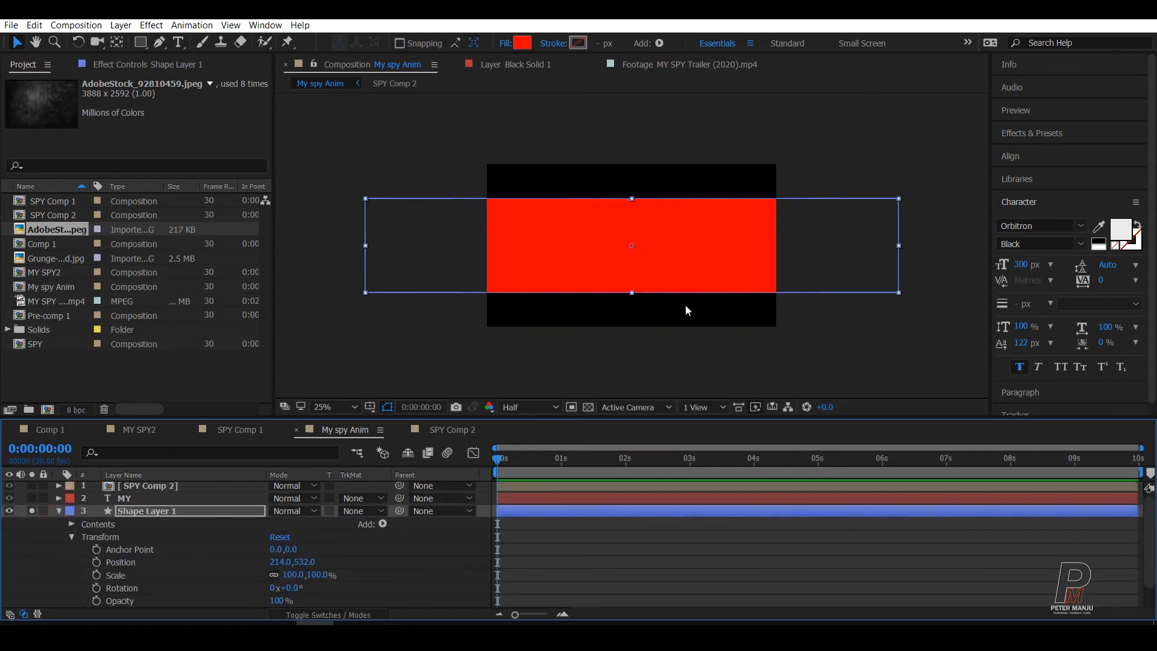
{"action": "left_click", "coordinate": [121, 513]}
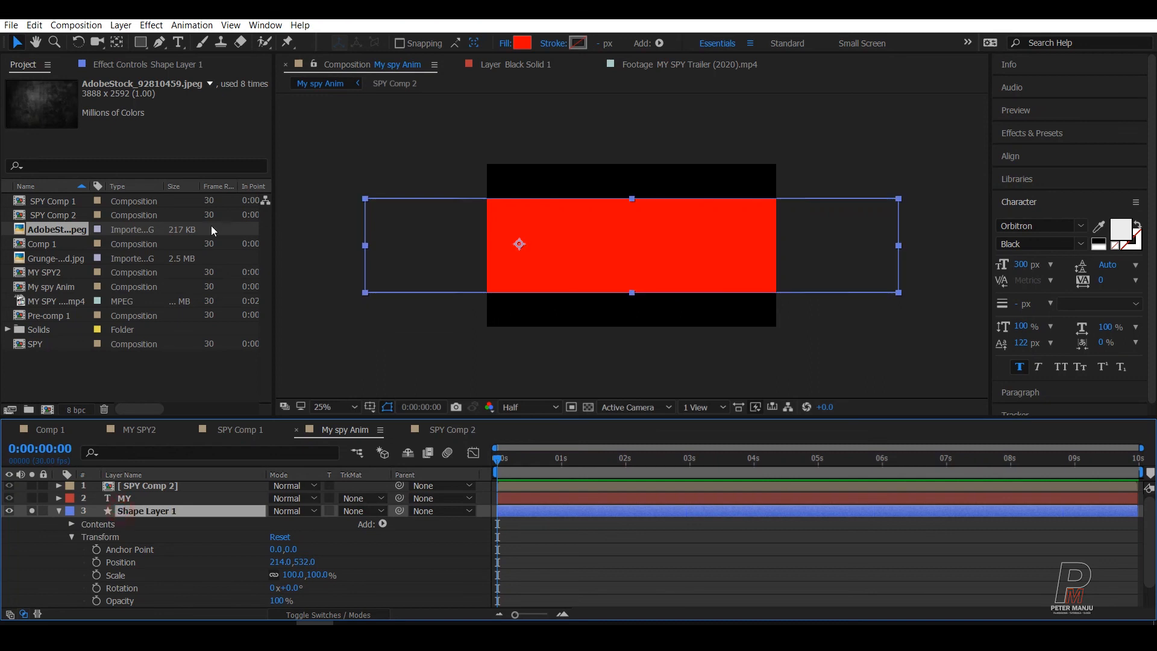
{"action": "left_click", "coordinate": [117, 42]}
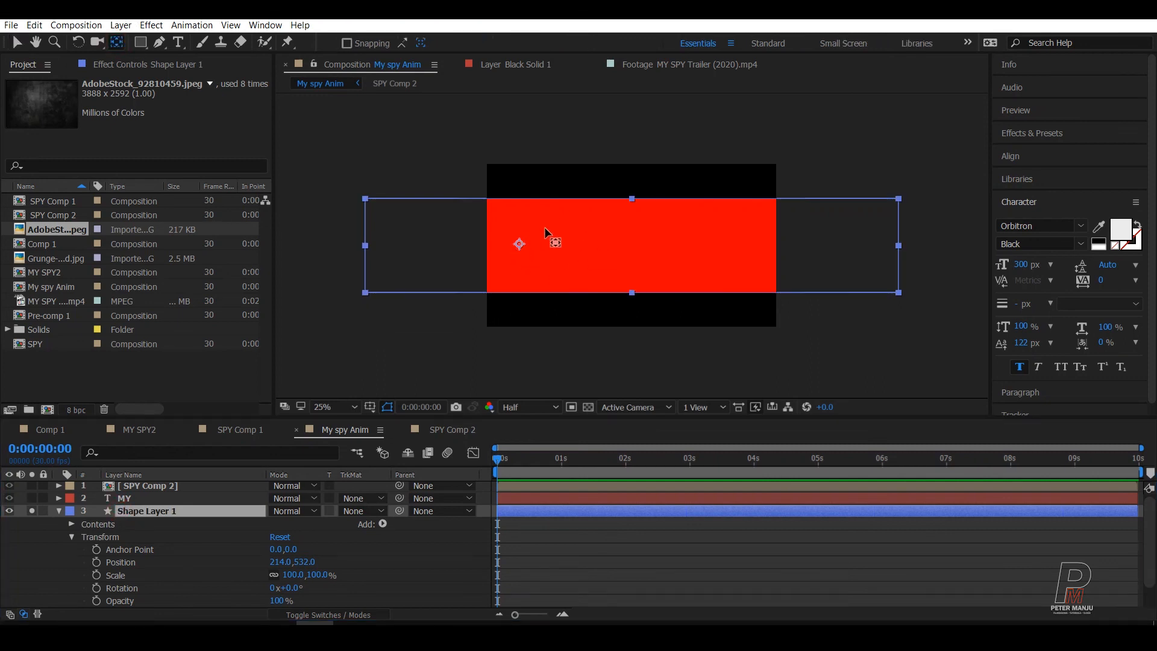
{"action": "scroll", "coordinate": [595, 228], "scroll_direction": "up", "scroll_amount": 1}
{"action": "scroll", "coordinate": [545, 215], "scroll_direction": "down", "scroll_amount": 1}
{"action": "scroll", "coordinate": [613, 228], "scroll_direction": "up", "scroll_amount": 1}
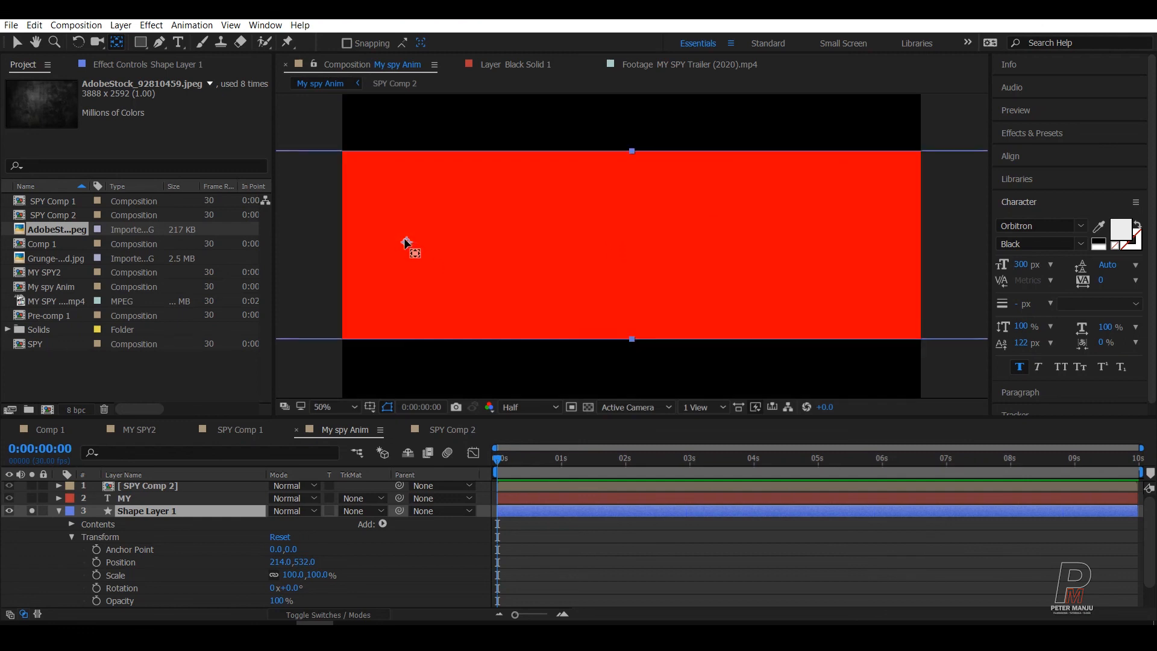
{"action": "left_click_drag", "start_coordinate": [444, 247], "coordinate": [628, 244]}
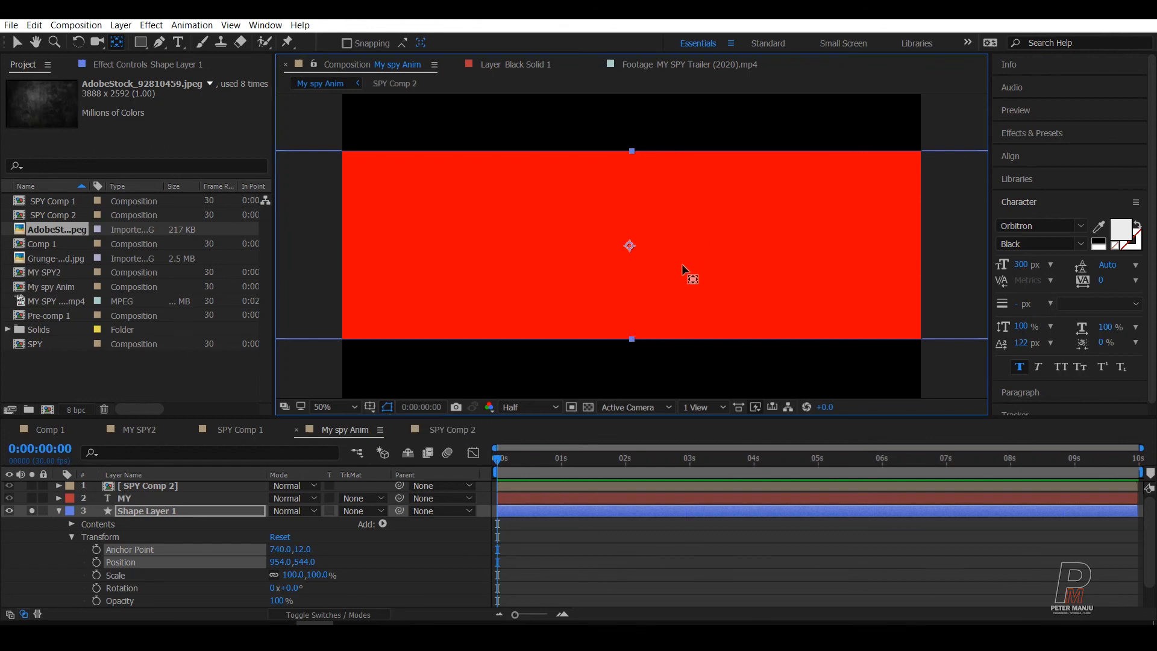
Fine-tune the band's anchor point to the composition's center mark using the Title/Action Safe overlay, and hide the overlay again.
{"action": "left_click", "coordinate": [370, 407]}
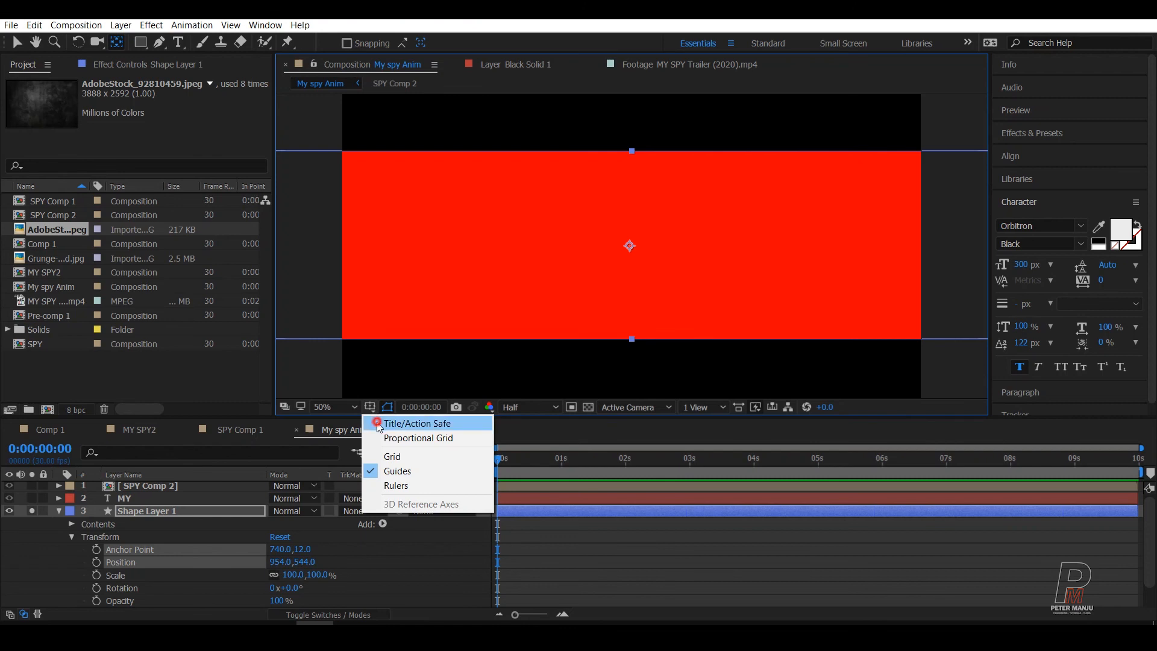
{"action": "left_click", "coordinate": [378, 422]}
{"action": "scroll", "coordinate": [653, 223], "scroll_direction": "up", "scroll_amount": 2}
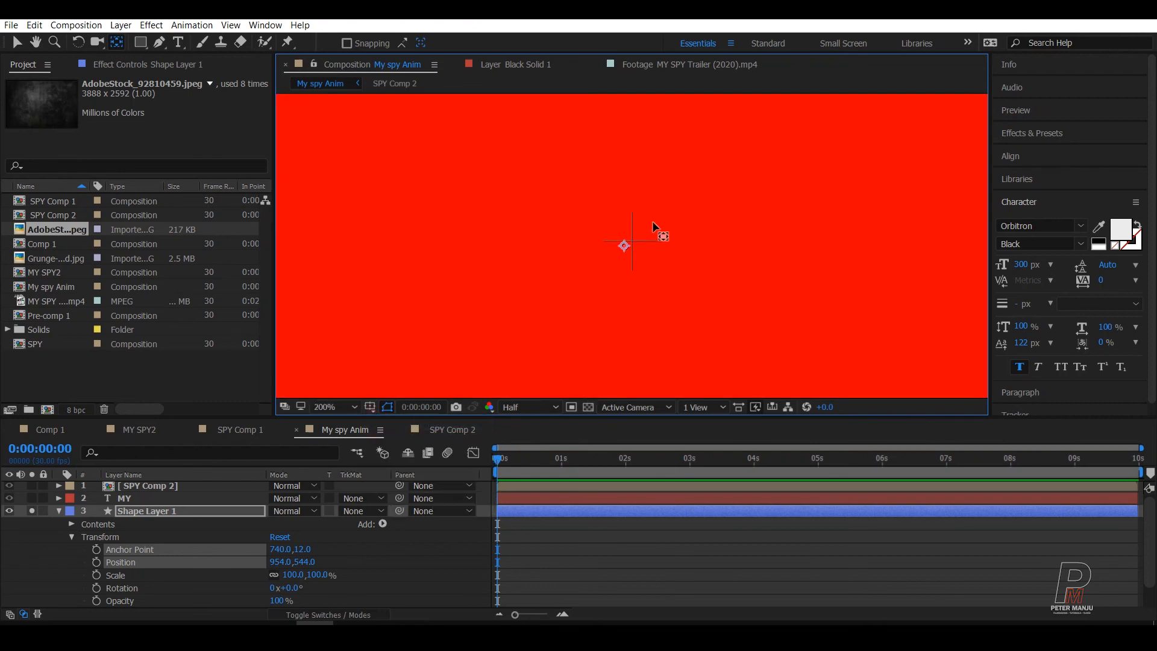
{"action": "mouse_move", "coordinate": [629, 244]}
{"action": "left_mouse_down"}
{"action": "mouse_move", "coordinate": [647, 253]}
{"action": "mouse_move", "coordinate": [631, 241]}
{"action": "left_mouse_up"}
{"action": "scroll", "coordinate": [714, 250], "scroll_direction": "down", "scroll_amount": 4}
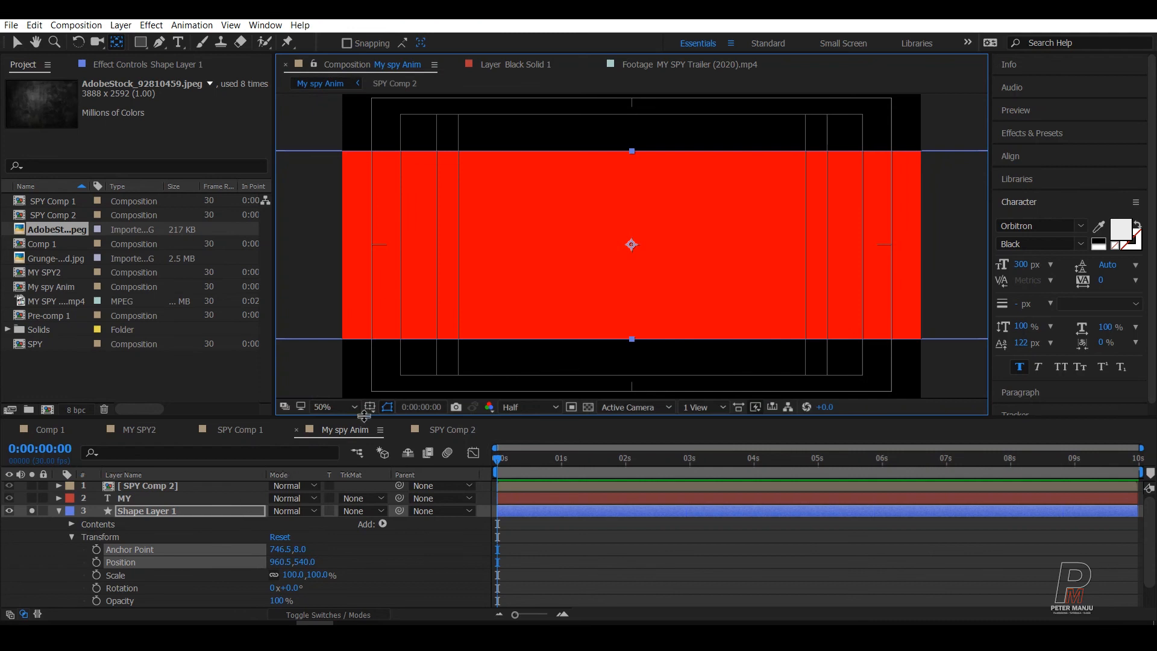
{"action": "left_click", "coordinate": [388, 408]}
{"action": "left_click", "coordinate": [389, 408]}
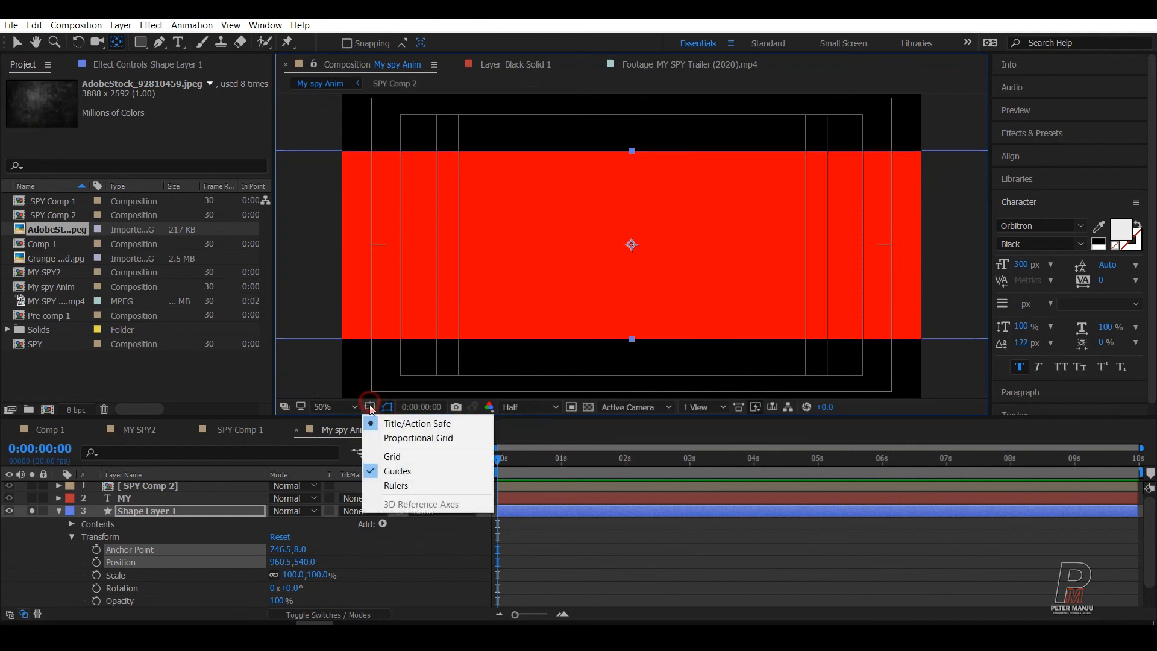
{"action": "left_click", "coordinate": [385, 420]}
{"action": "scroll", "coordinate": [716, 271], "scroll_direction": "down", "scroll_amount": 2}
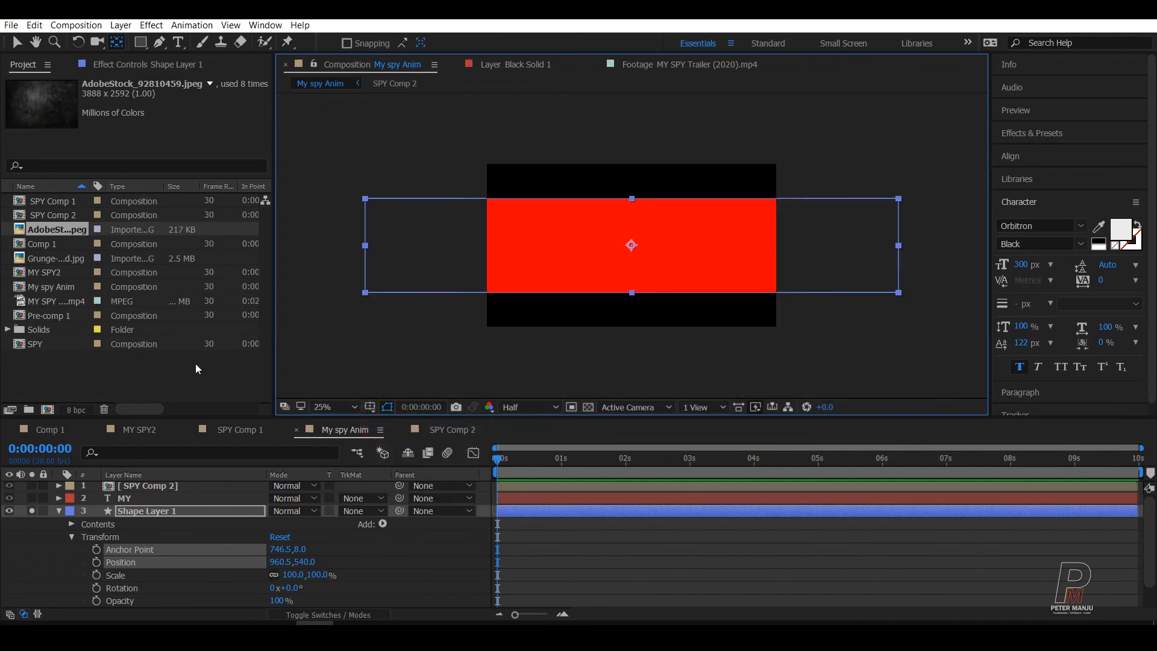
Rotate the red band Shape Layer 1 by 25° around its centered anchor point.
{"action": "left_click", "coordinate": [20, 43]}
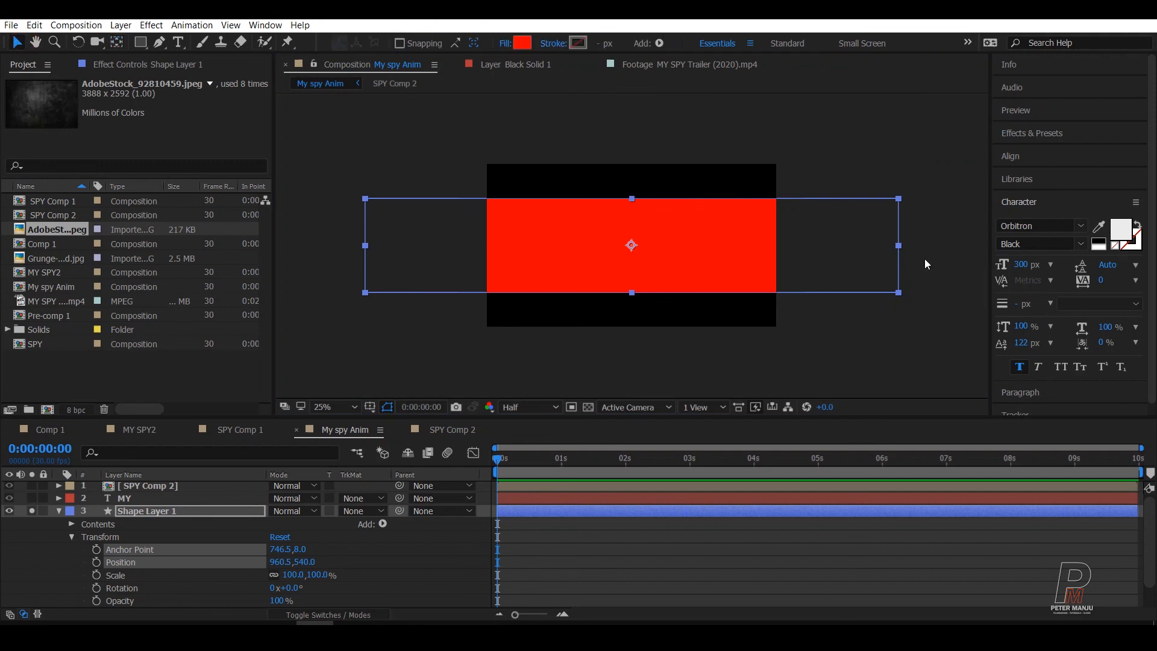
{"action": "left_click", "coordinate": [292, 588]}
{"action": "type", "text": "25"}
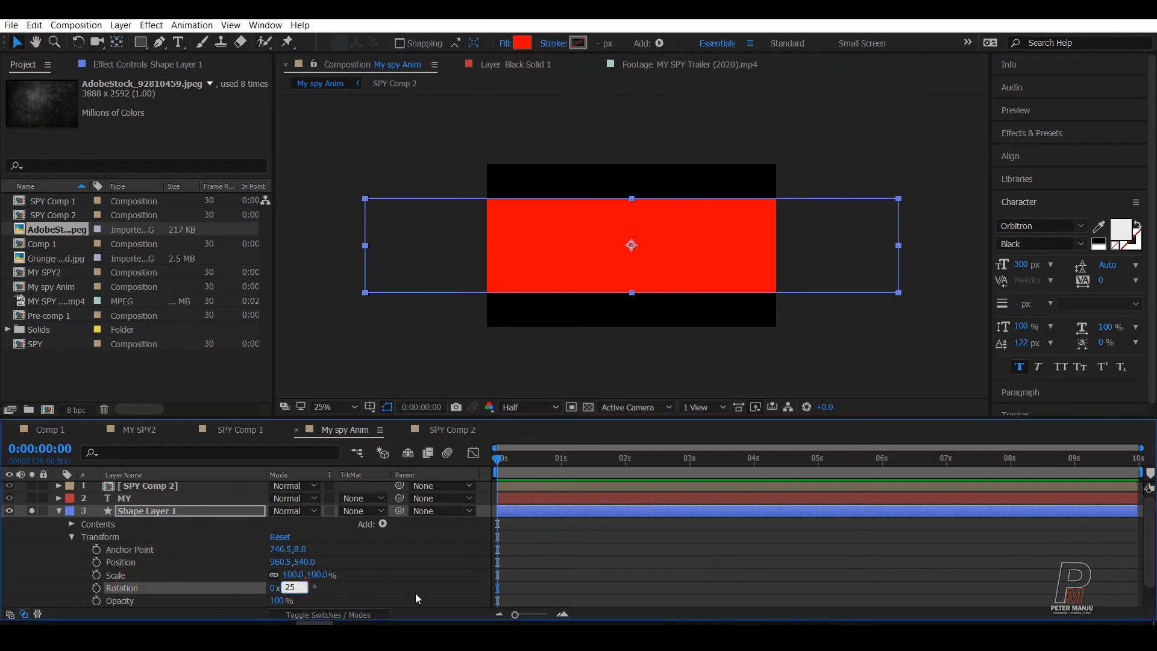
{"action": "key", "text": "Return"}
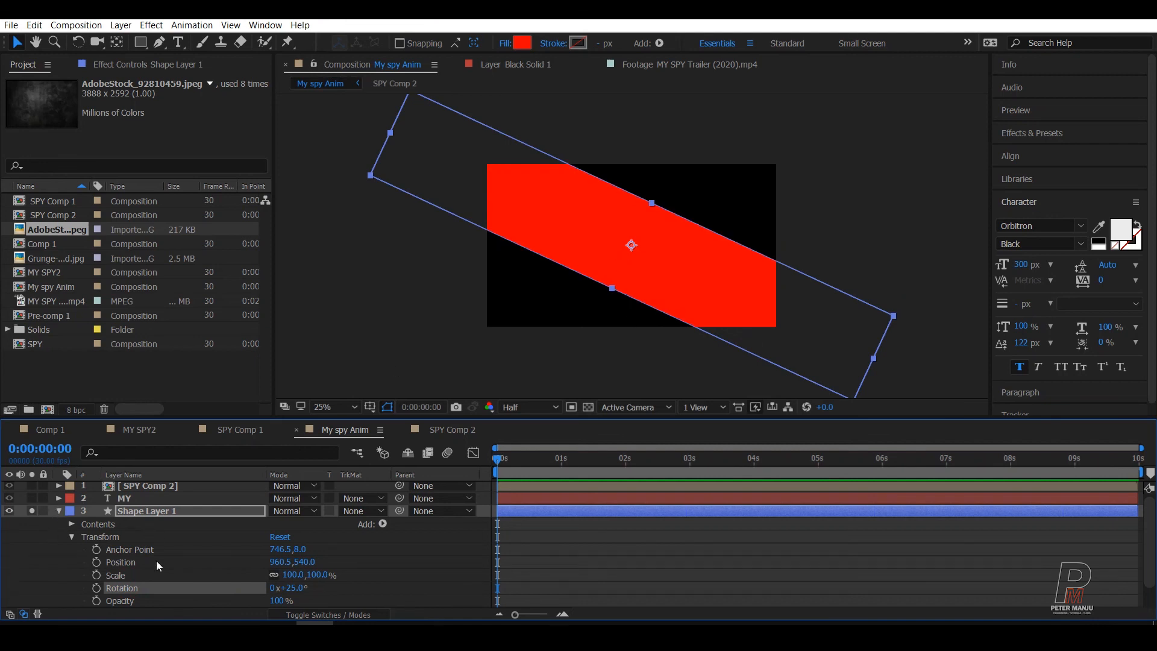
Enable keyframing for Scale in the Rectangle 1 transform within Shape Layer 1's contents, at 0:00:00:00.
{"action": "left_click", "coordinate": [72, 536]}
{"action": "left_click", "coordinate": [96, 530]}
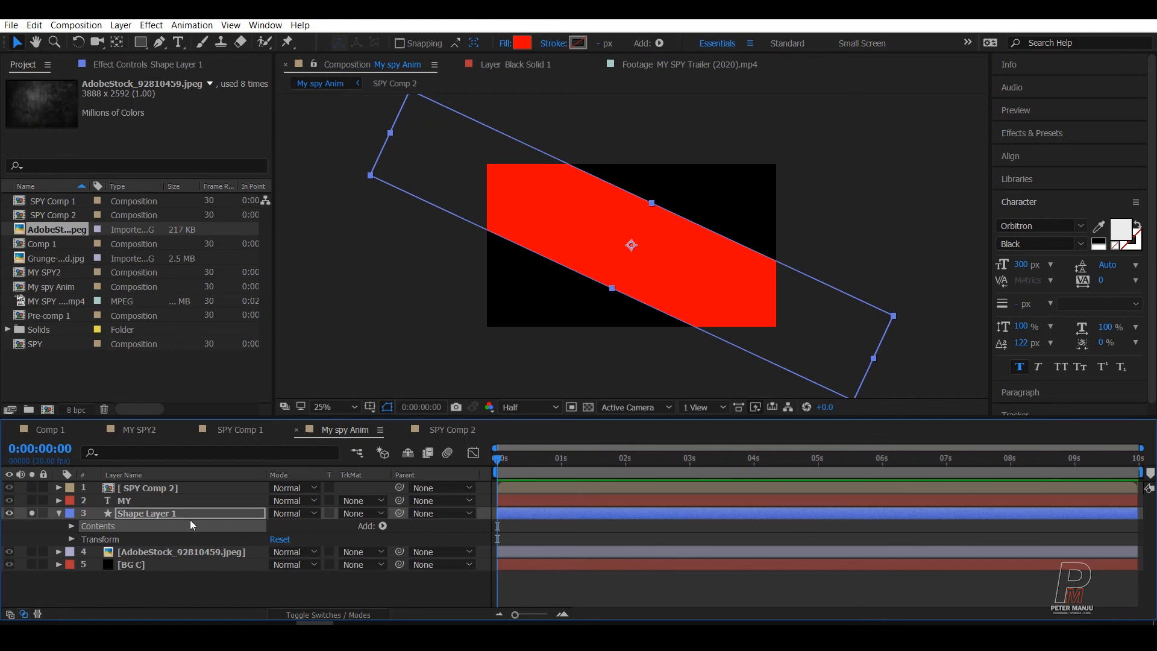
{"action": "left_click", "coordinate": [147, 513]}
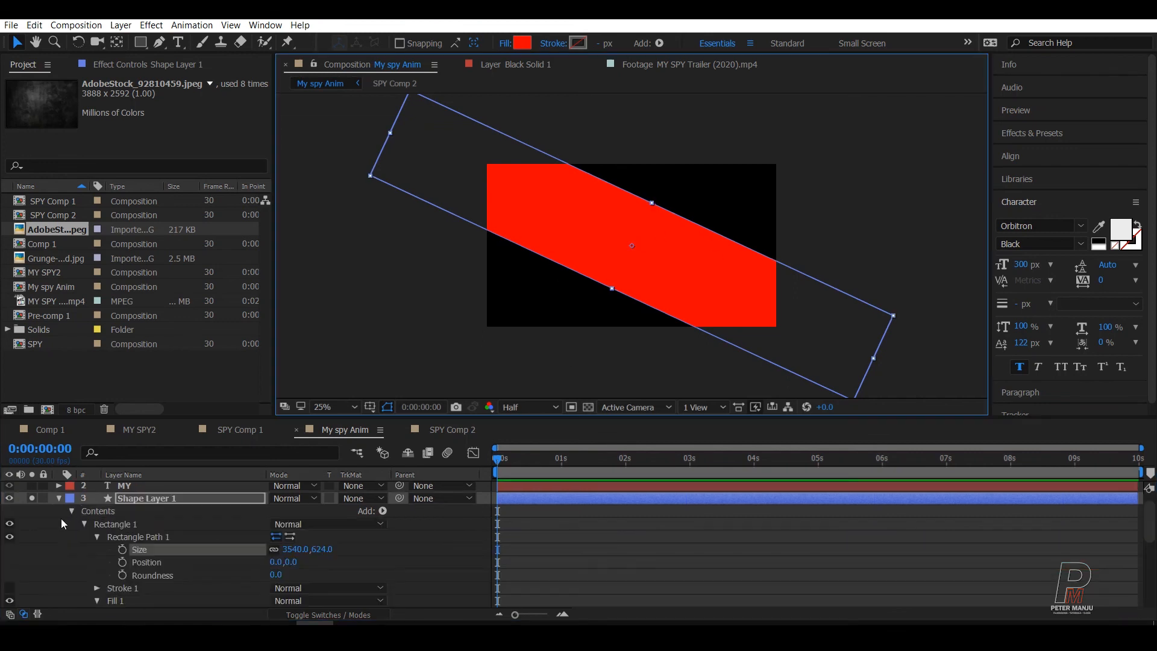
{"action": "left_click", "coordinate": [72, 512]}
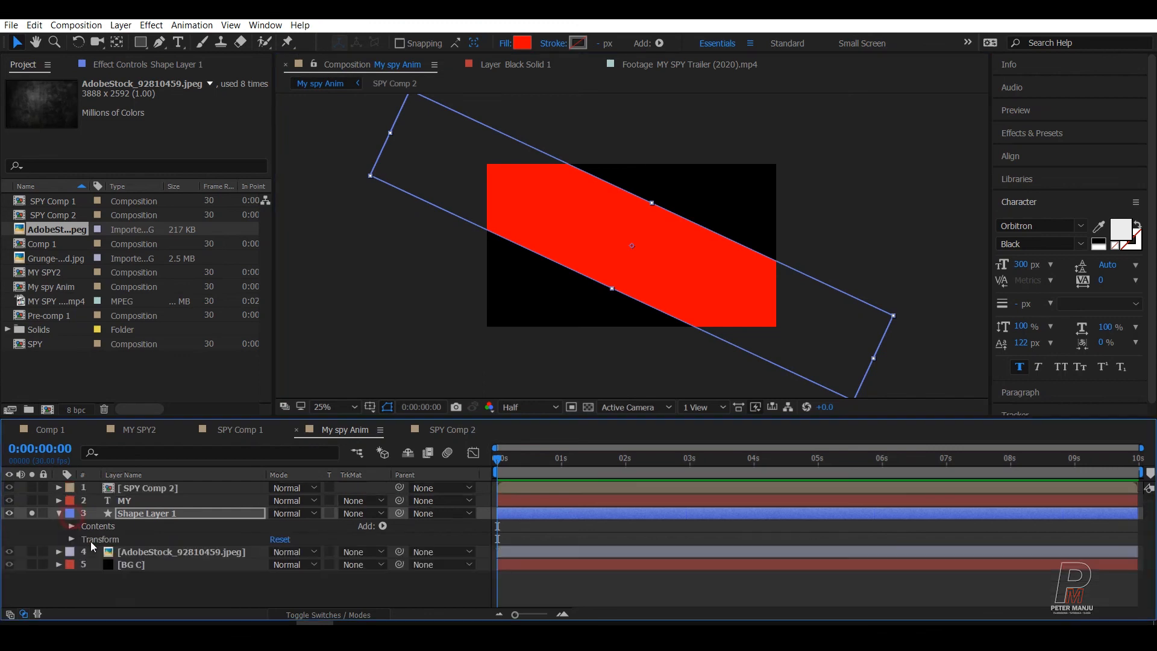
{"action": "left_click", "coordinate": [73, 528]}
{"action": "scroll", "coordinate": [211, 531], "scroll_direction": "down", "scroll_amount": 1}
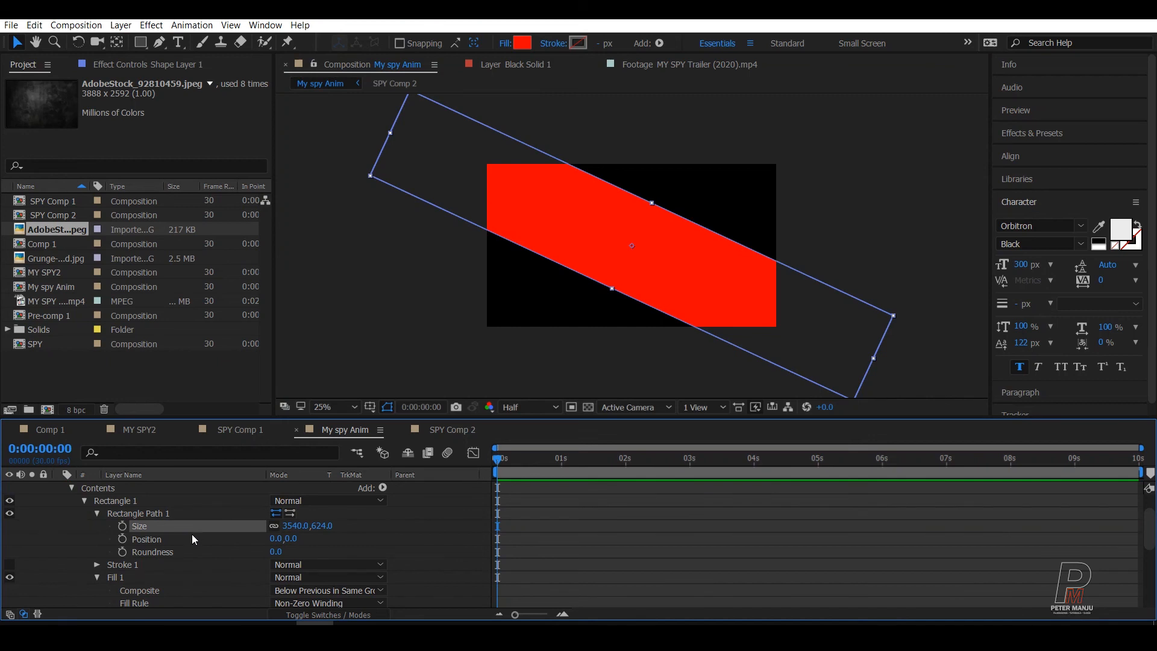
{"action": "scroll", "coordinate": [191, 534], "scroll_direction": "down", "scroll_amount": 3}
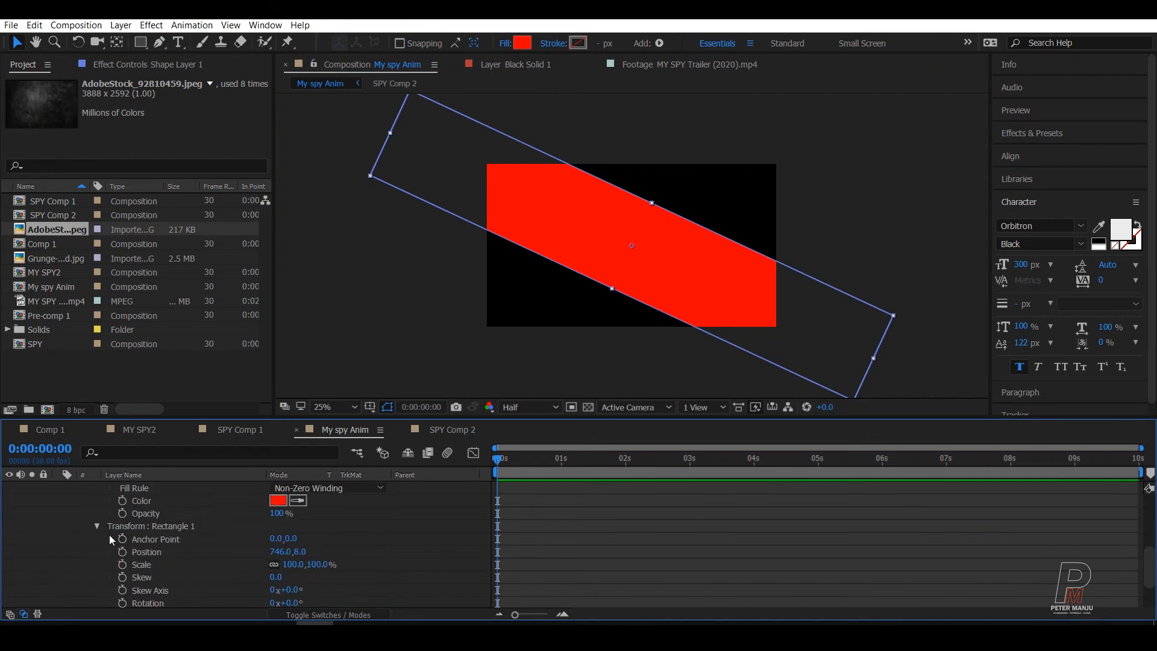
{"action": "scroll", "coordinate": [116, 535], "scroll_direction": "up", "scroll_amount": 1}
{"action": "left_click", "coordinate": [135, 565]}
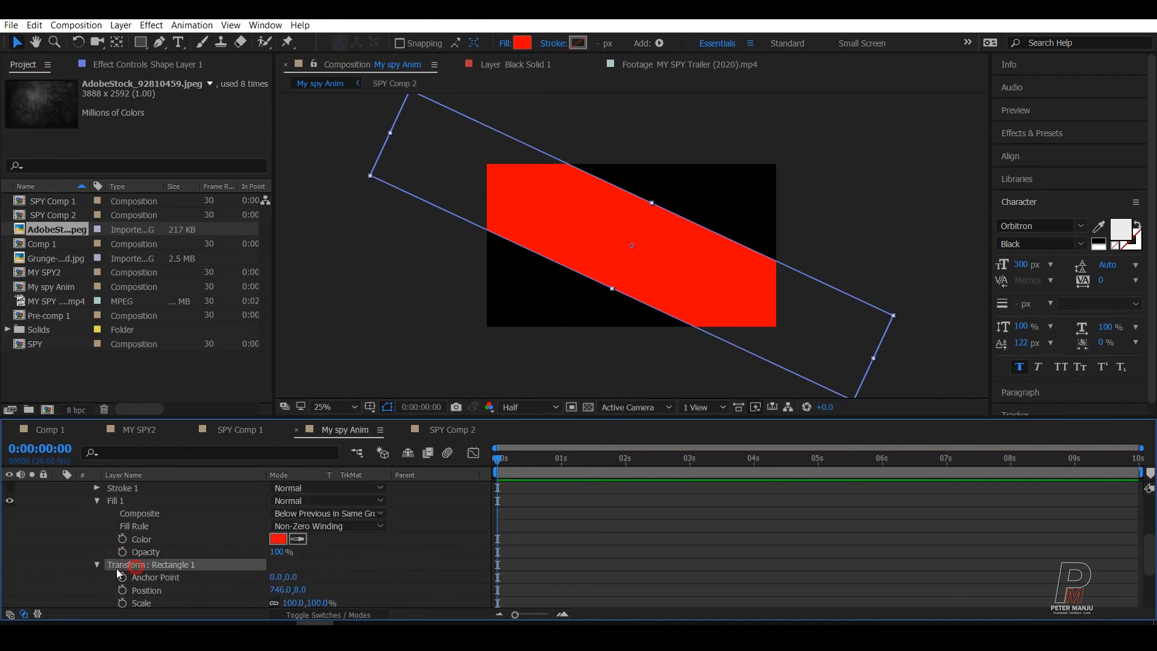
{"action": "scroll", "coordinate": [202, 547], "scroll_direction": "down", "scroll_amount": 1}
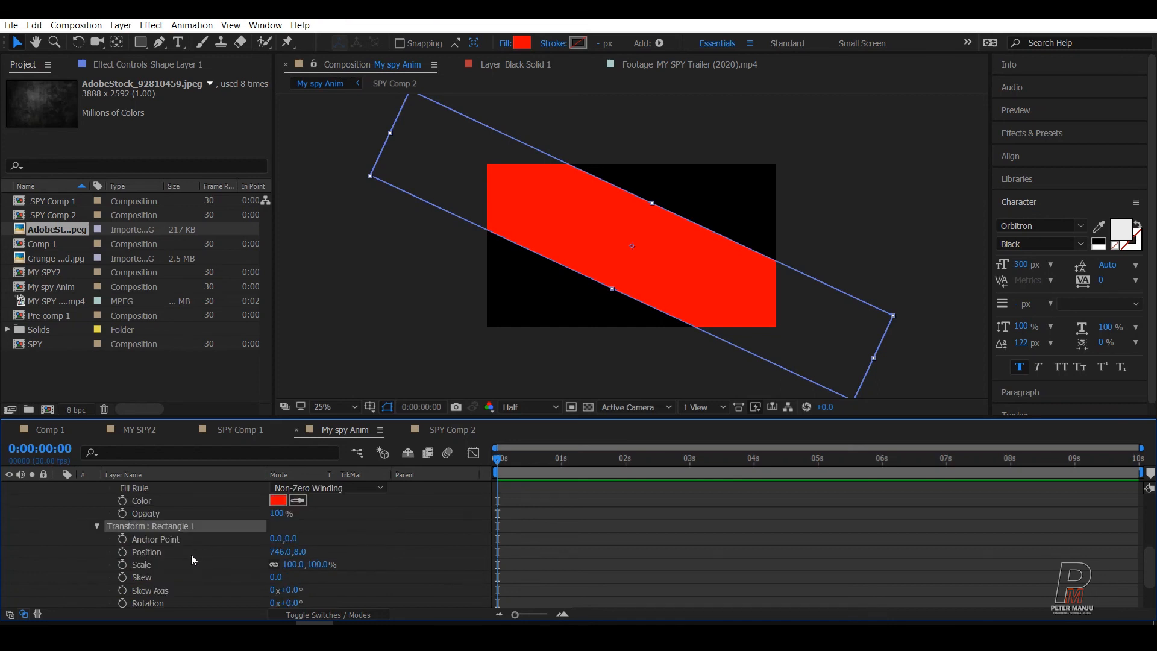
{"action": "left_click", "coordinate": [159, 552]}
{"action": "left_click", "coordinate": [154, 564]}
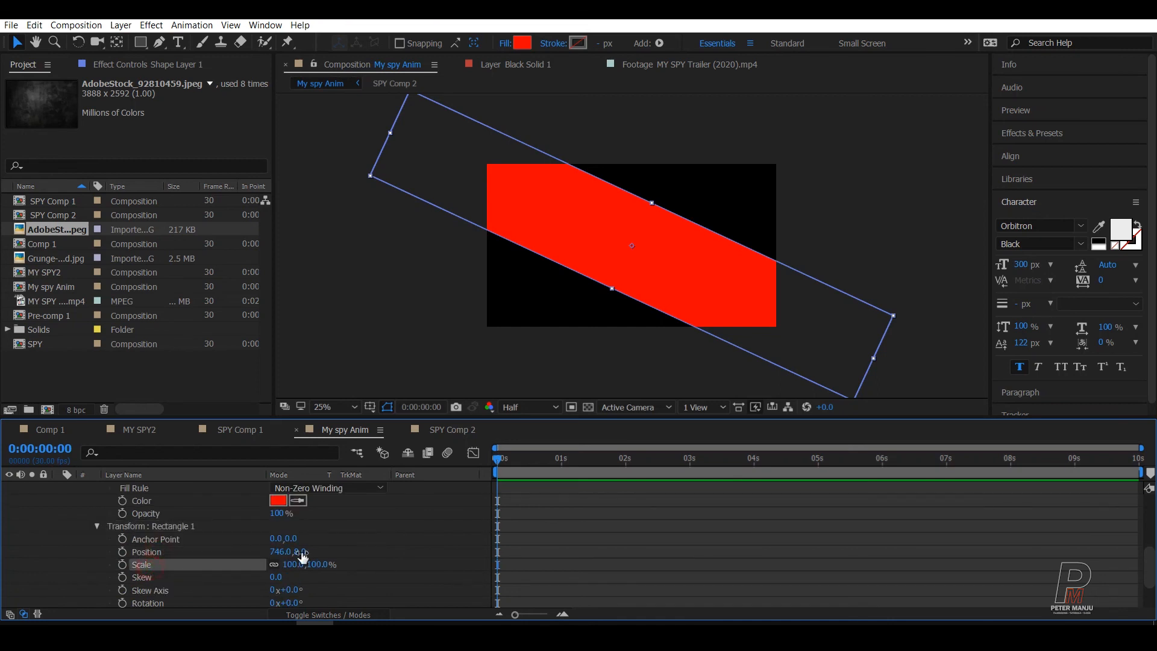
{"action": "left_click", "coordinate": [631, 276]}
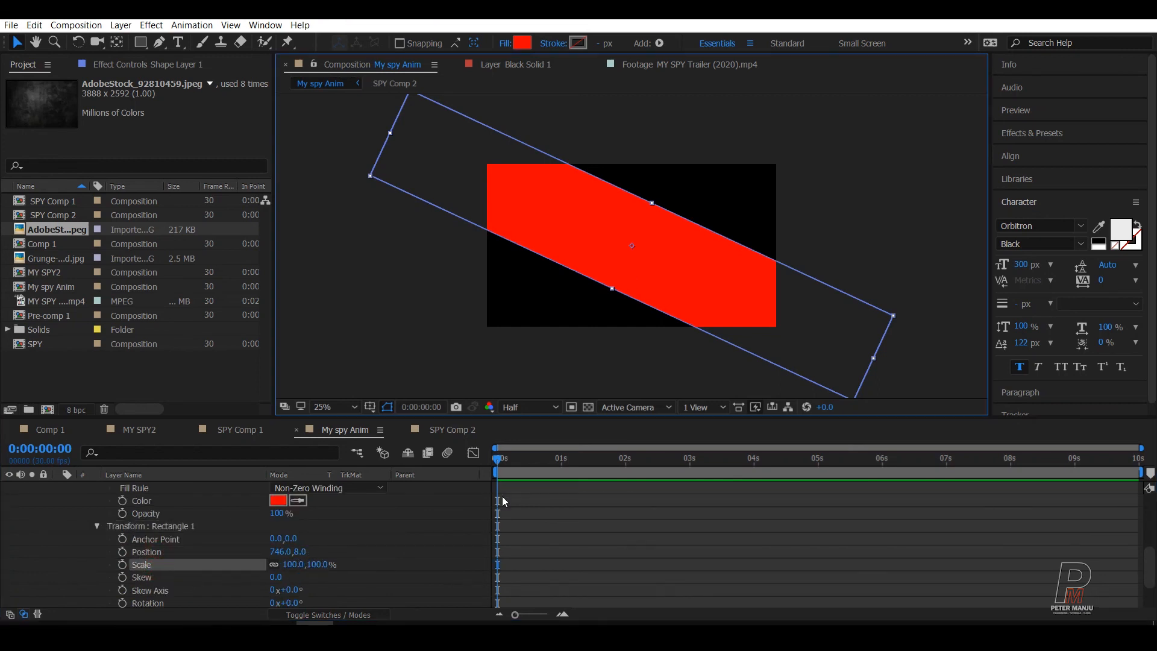
{"action": "left_click", "coordinate": [123, 564]}
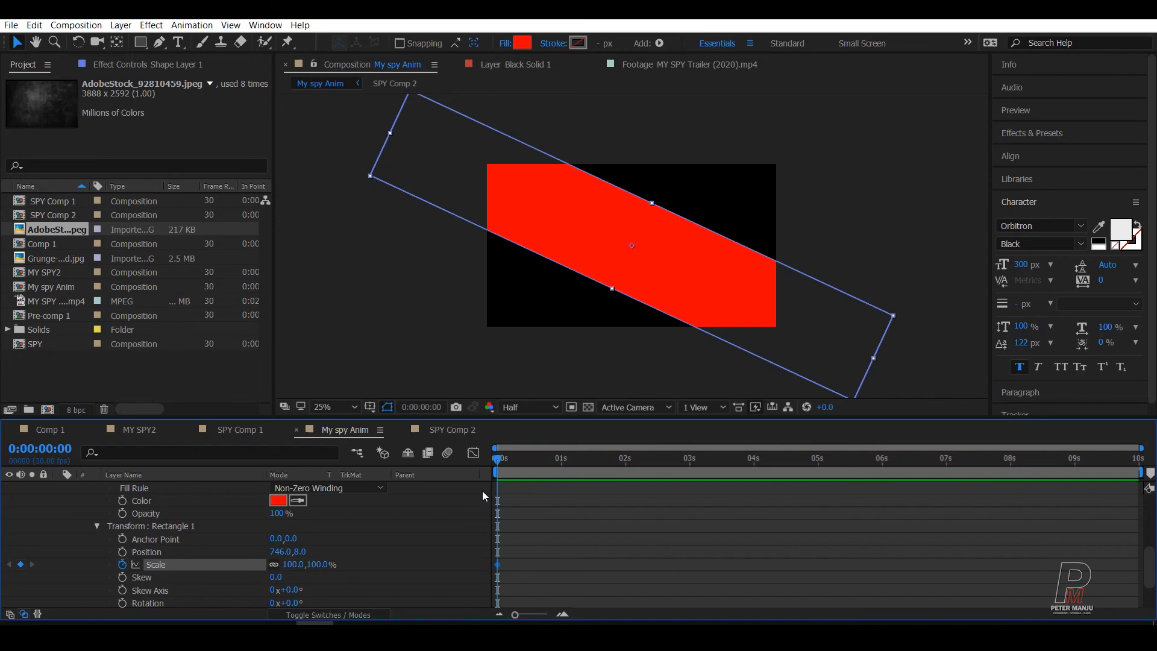
Place the 100% Scale keyframe at about 23 frames and stretch the band's vertical scale to 296.6% at 0:00:00:00 to fill the frame.
{"action": "left_click", "coordinate": [475, 458]}
{"action": "left_click_drag", "start_coordinate": [502, 567], "coordinate": [547, 564]}
{"action": "left_click", "coordinate": [612, 291]}
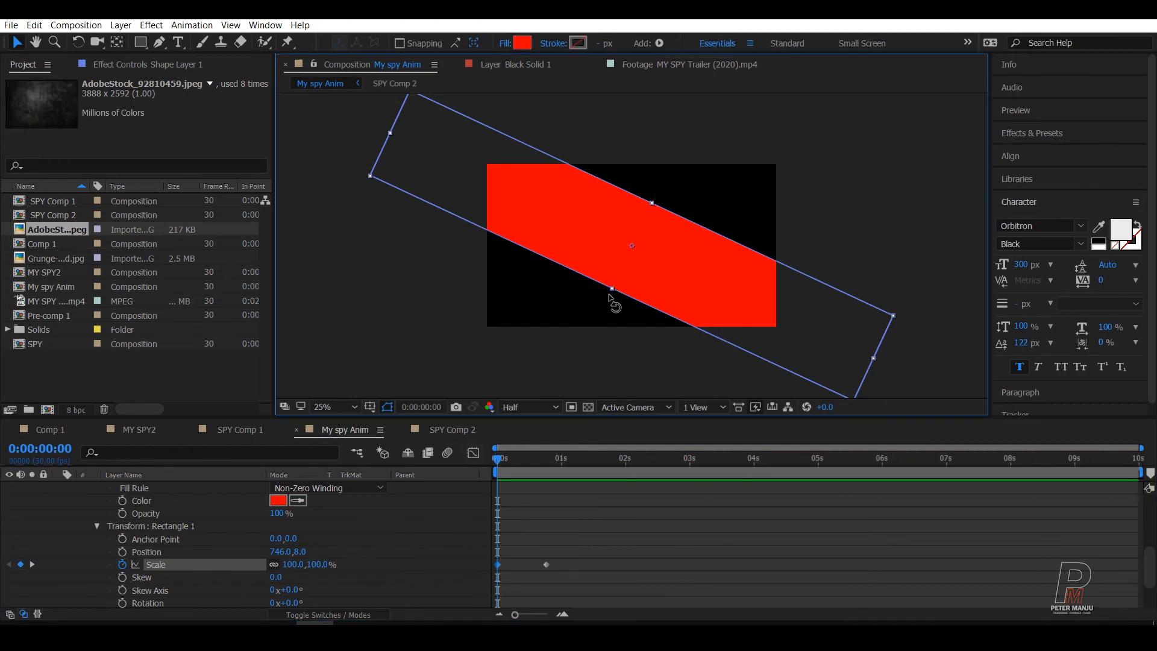
{"action": "left_click_drag", "start_coordinate": [613, 293], "coordinate": [561, 371]}
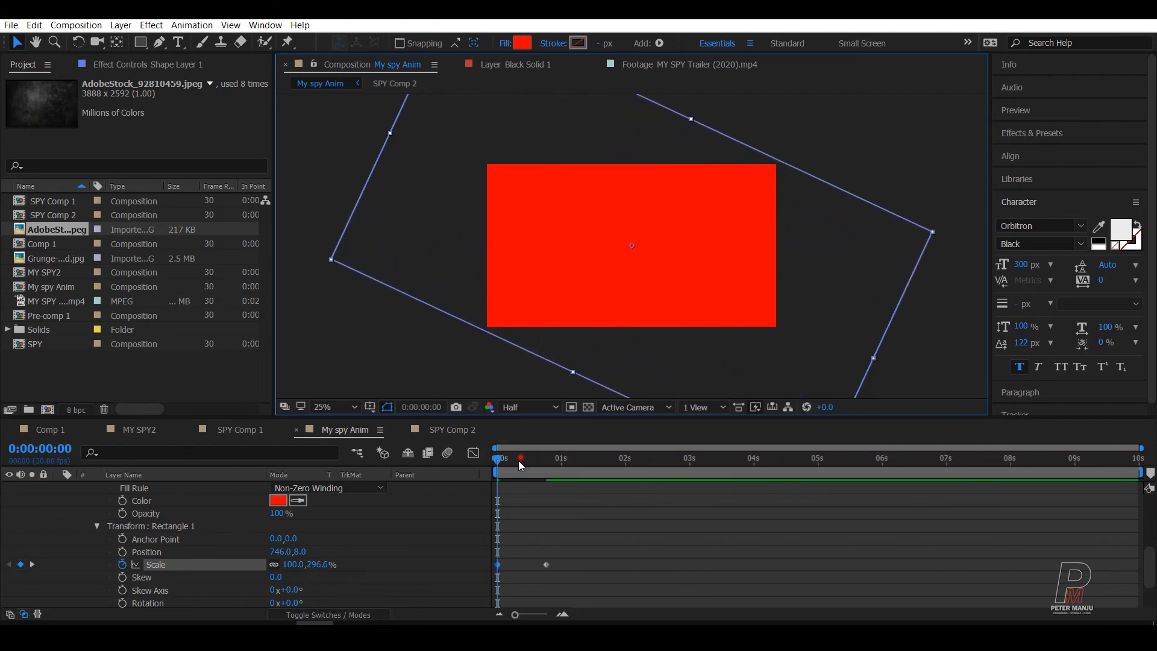
Play back the red band's scale animation from the start of the composition.
{"action": "left_click_drag", "start_coordinate": [519, 461], "coordinate": [467, 472]}
{"action": "key", "text": "space"}
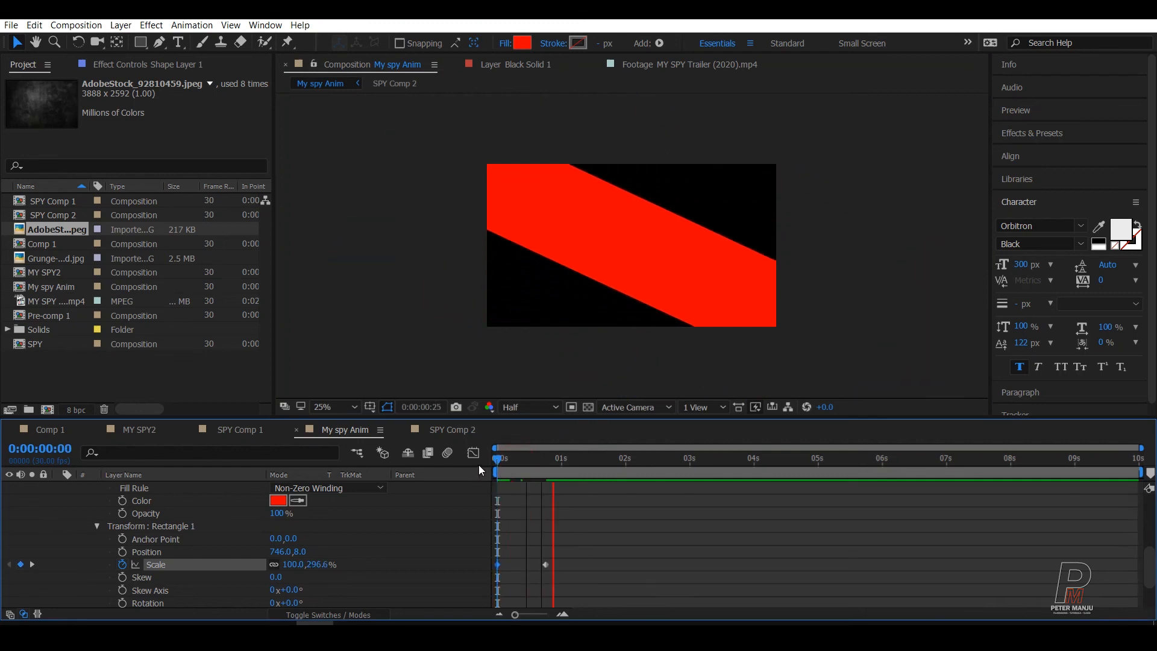
{"action": "key", "text": "space"}
{"action": "left_click_drag", "start_coordinate": [535, 458], "coordinate": [473, 490]}
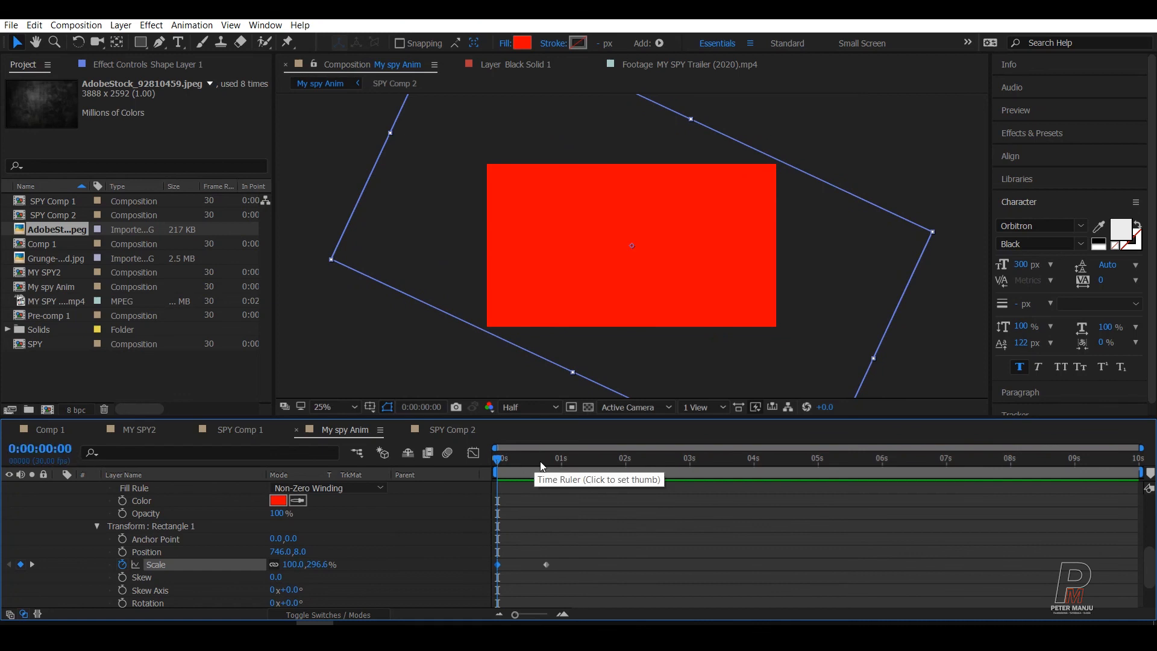
Speed up the band animation by moving its ending Scale keyframe to about frame 7, and preview it.
{"action": "key", "text": "equal"}
{"action": "left_click_drag", "start_coordinate": [518, 458], "coordinate": [527, 458]}
{"action": "left_click_drag", "start_coordinate": [595, 565], "coordinate": [528, 574]}
{"action": "key", "text": "space"}
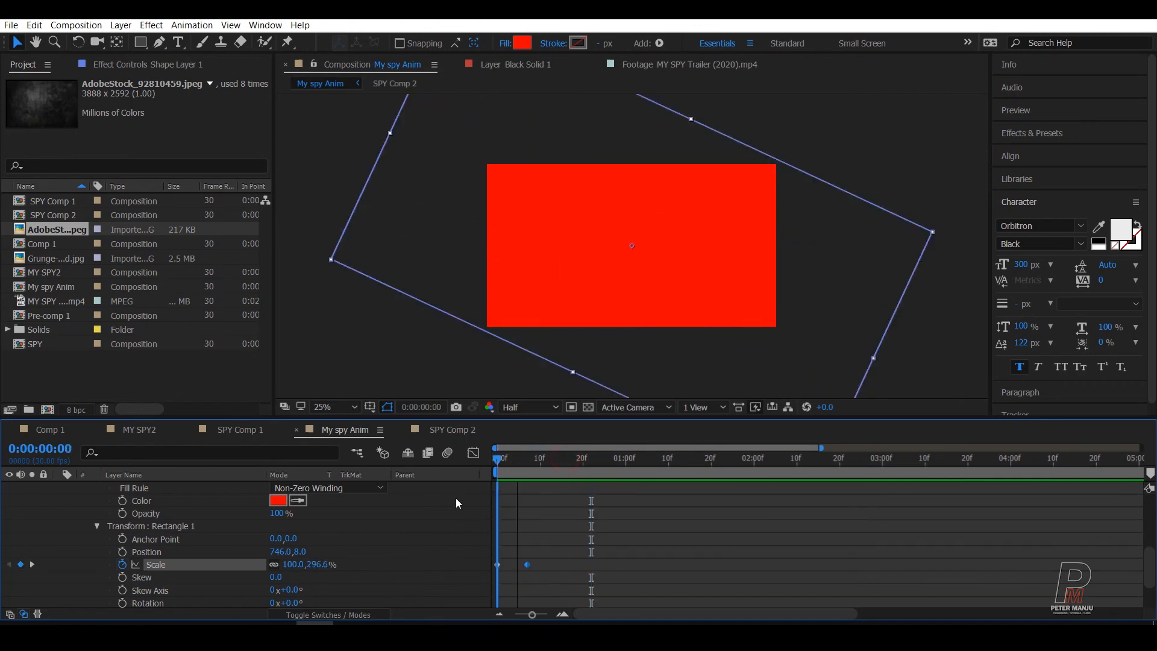
Go to 0:00:00:05 and turn off the mask and shape path outlines in the composition viewer.
{"action": "left_click_drag", "start_coordinate": [564, 458], "coordinate": [519, 475]}
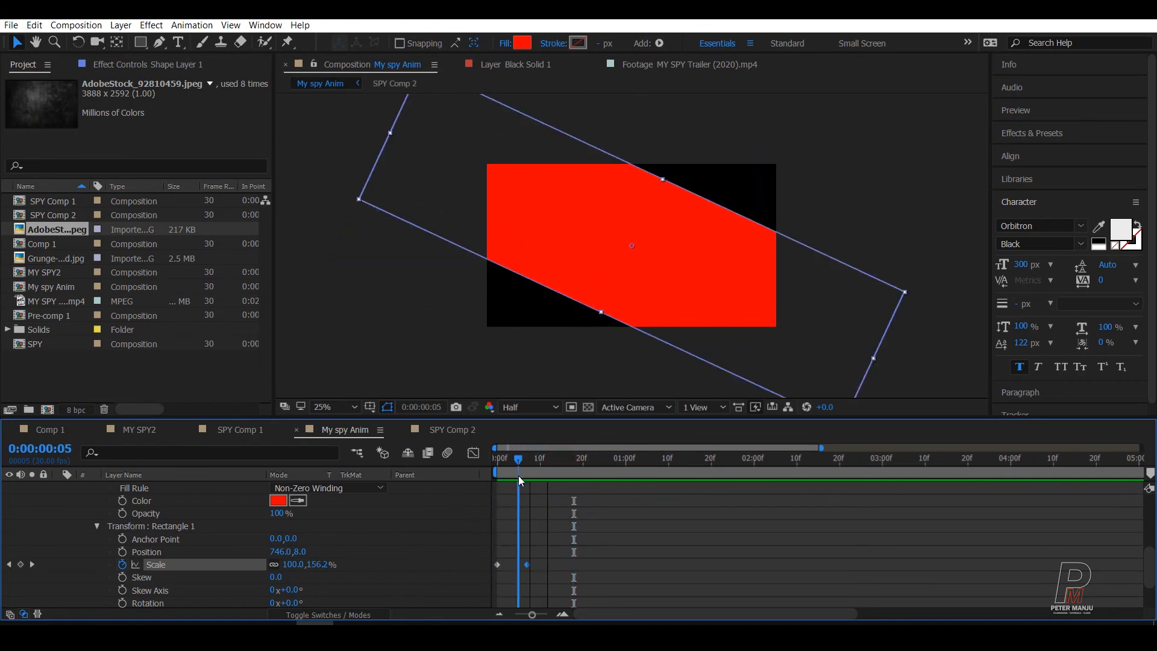
{"action": "left_click", "coordinate": [387, 408]}
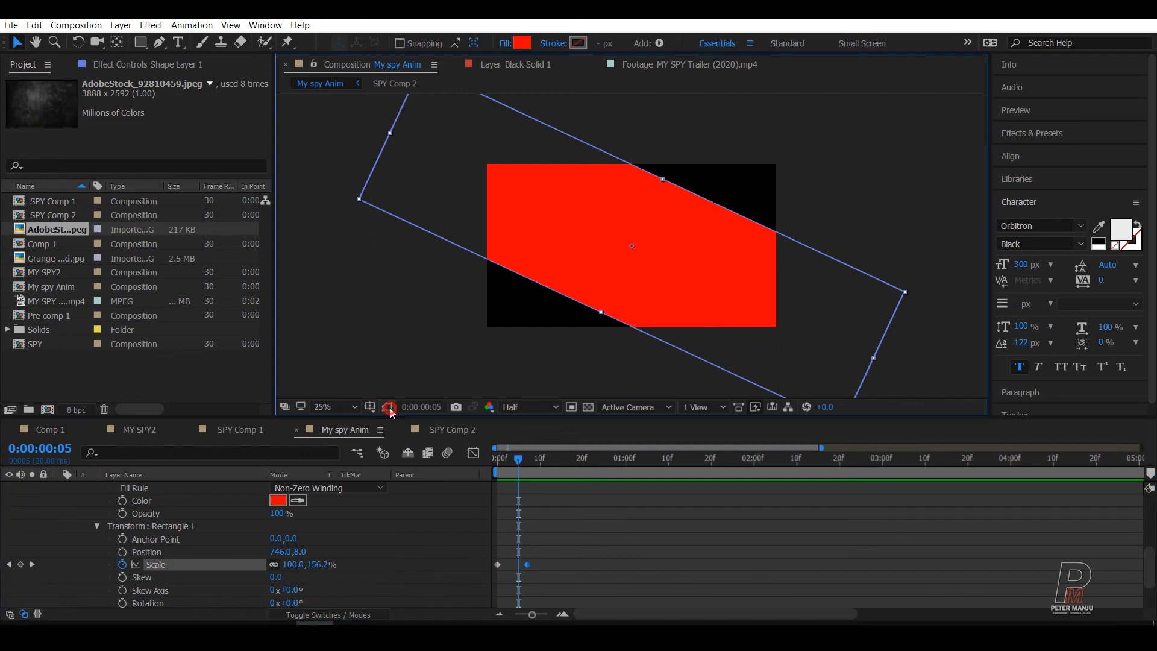
Turn the mask and shape path outlines back on and go to 0:00:00:11, with the layer properties collapsed.
{"action": "left_click", "coordinate": [387, 408]}
{"action": "scroll", "coordinate": [110, 548], "scroll_direction": "up", "scroll_amount": 5}
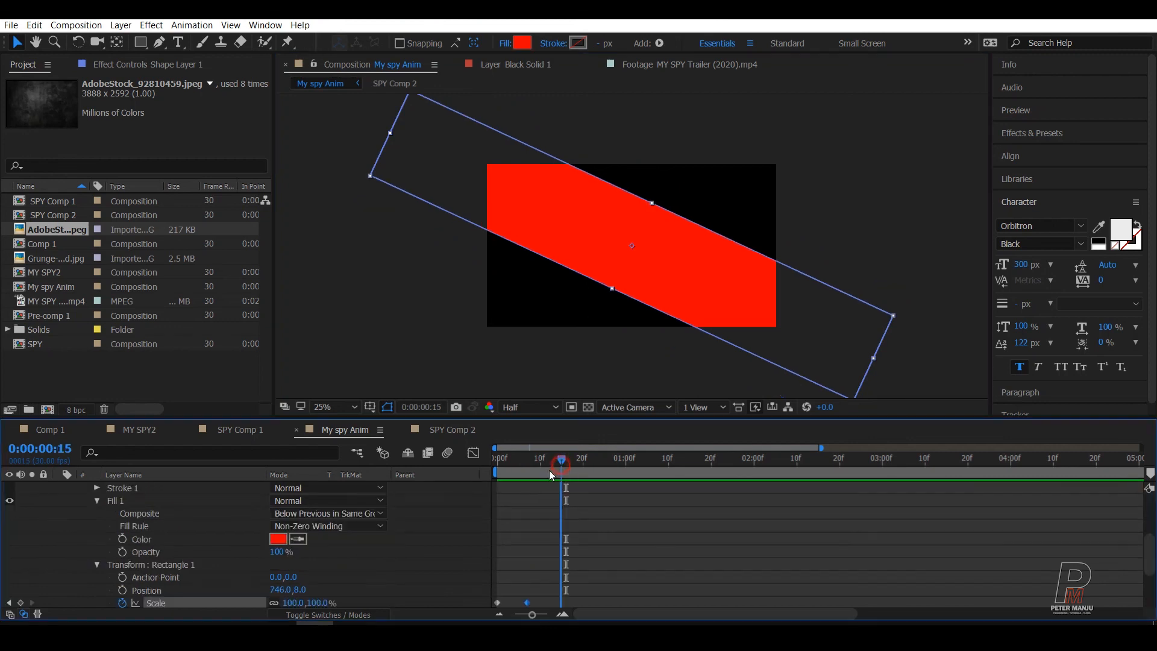
{"action": "mouse_move", "coordinate": [549, 470]}
{"action": "left_mouse_down"}
{"action": "mouse_move", "coordinate": [533, 476]}
{"action": "mouse_move", "coordinate": [546, 476]}
{"action": "left_mouse_up"}
{"action": "scroll", "coordinate": [400, 566], "scroll_direction": "up", "scroll_amount": 5}
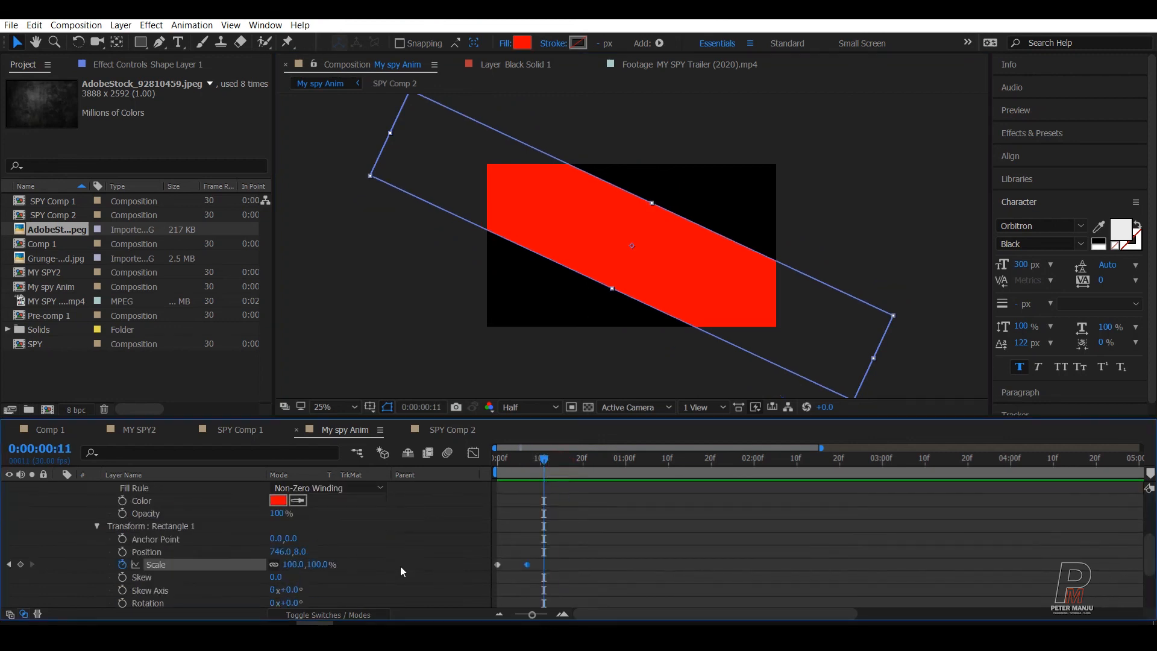
{"action": "left_click", "coordinate": [60, 514]}
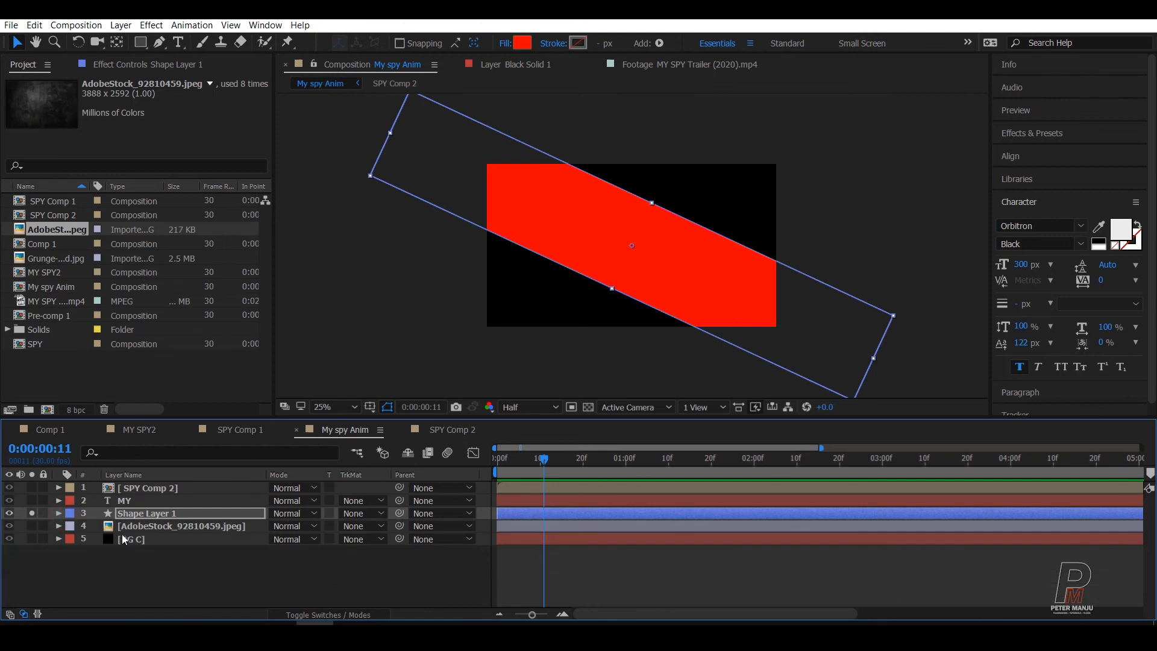
Reveal Shape Layer 1's layer transform properties and set a Rotation keyframe at 0:00:00:11.
{"action": "left_click", "coordinate": [132, 513]}
{"action": "left_click", "coordinate": [60, 514]}
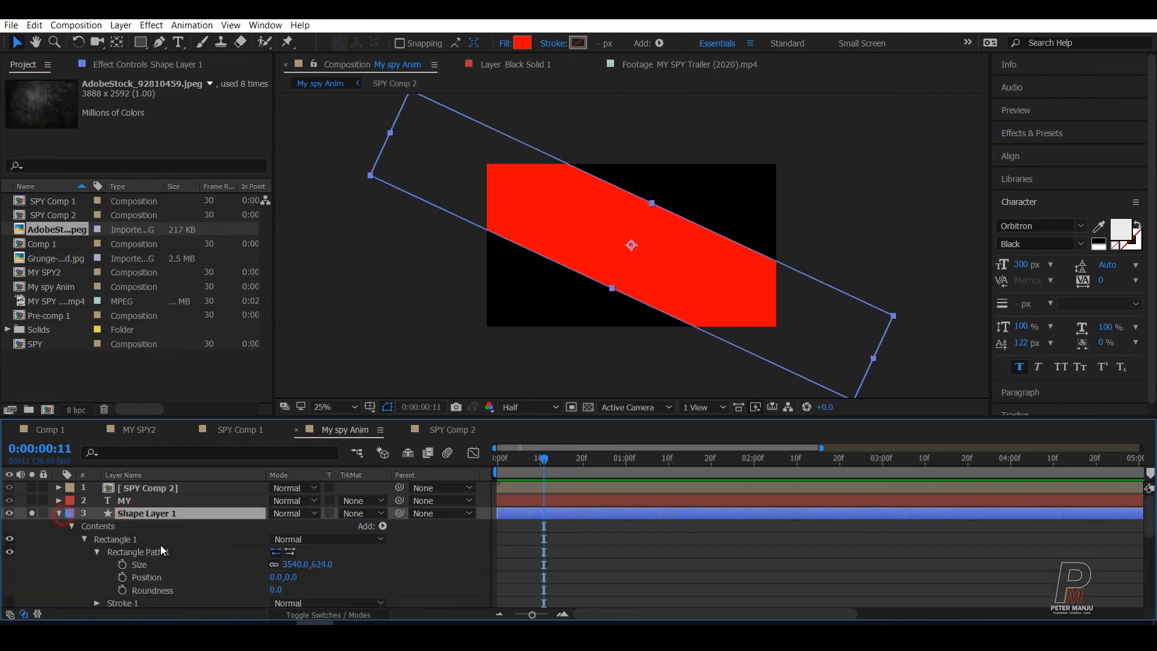
{"action": "scroll", "coordinate": [160, 545], "scroll_direction": "down", "scroll_amount": 5}
{"action": "left_click", "coordinate": [94, 574]}
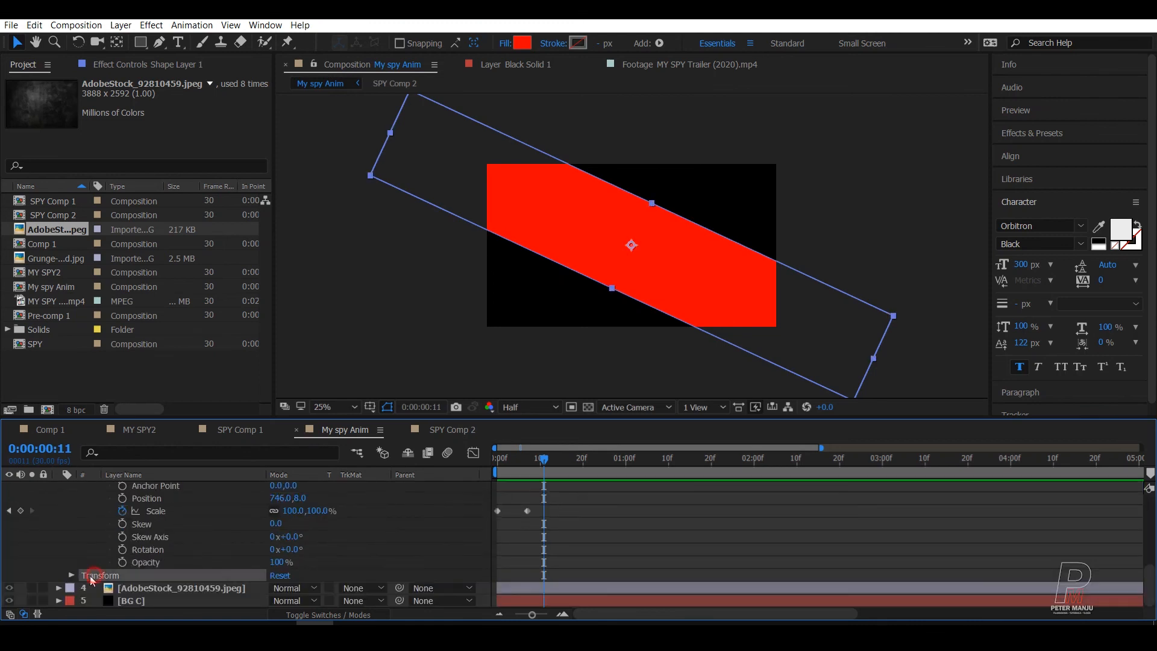
{"action": "left_click", "coordinate": [72, 575]}
{"action": "scroll", "coordinate": [140, 547], "scroll_direction": "down", "scroll_amount": 2}
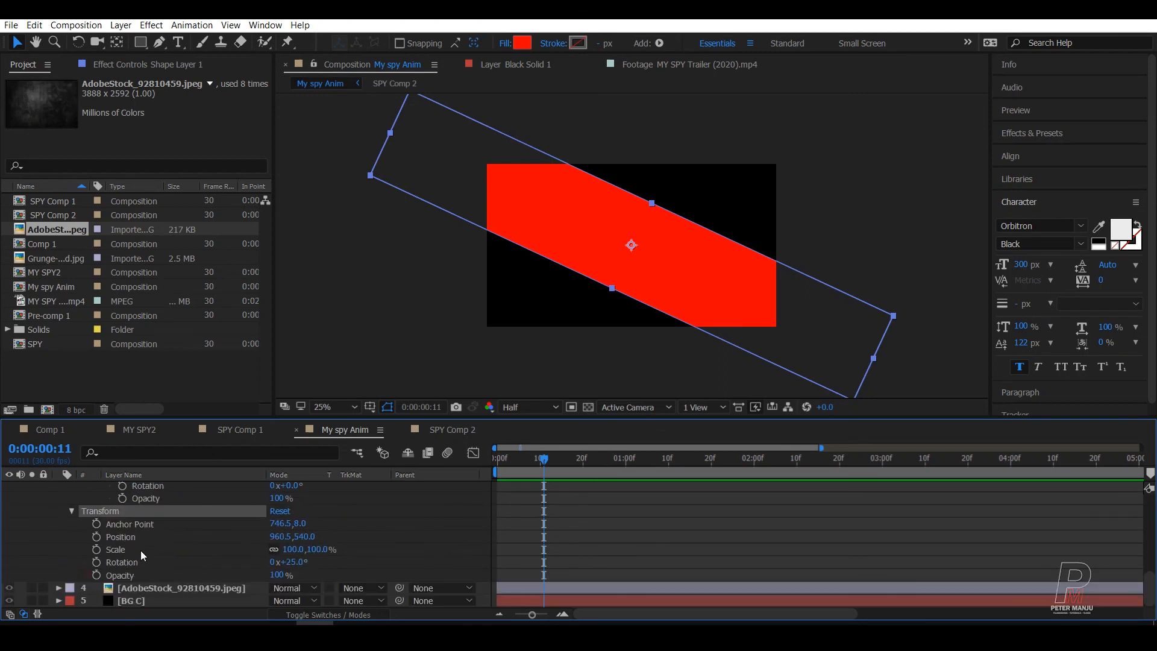
{"action": "left_click", "coordinate": [97, 564]}
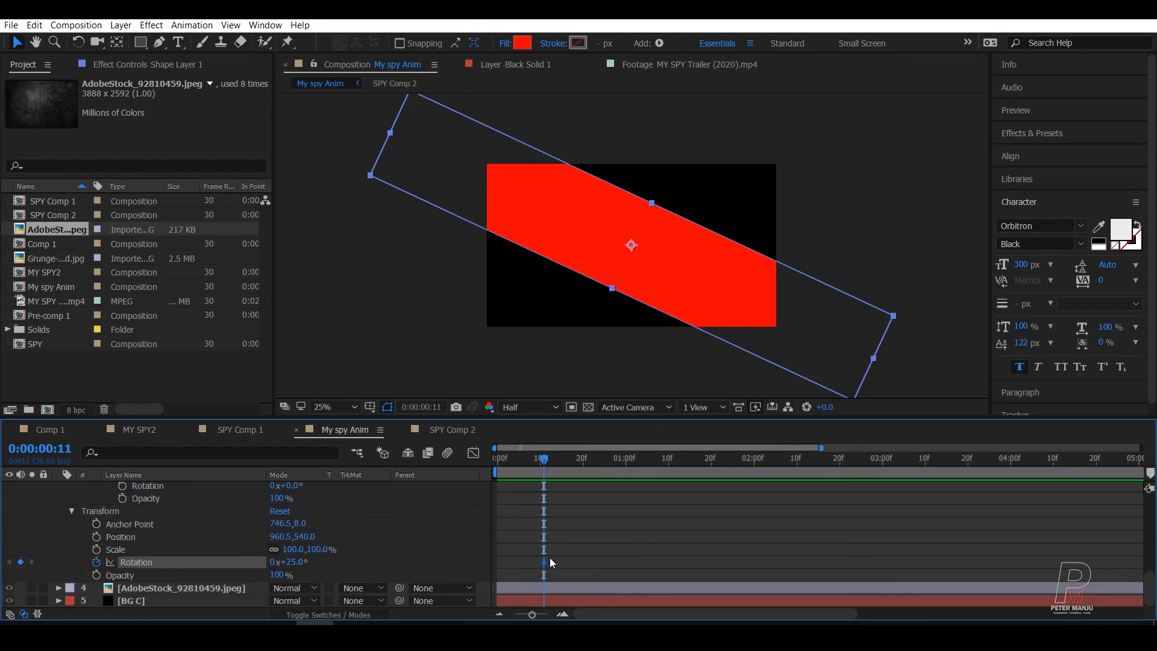
Set the red band's Rotation to 0° at 0:00:00:16 so it turns horizontal.
{"action": "left_click_drag", "start_coordinate": [551, 460], "coordinate": [562, 457]}
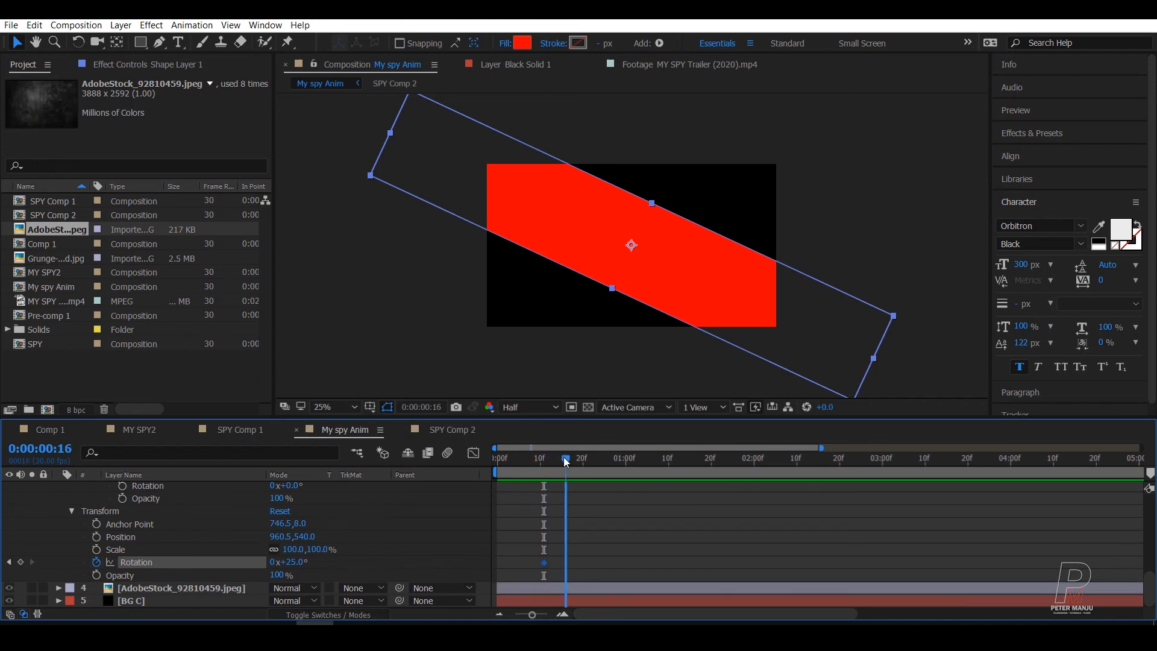
{"action": "left_click", "coordinate": [289, 562]}
{"action": "type", "text": "0"}
{"action": "key", "text": "Return"}
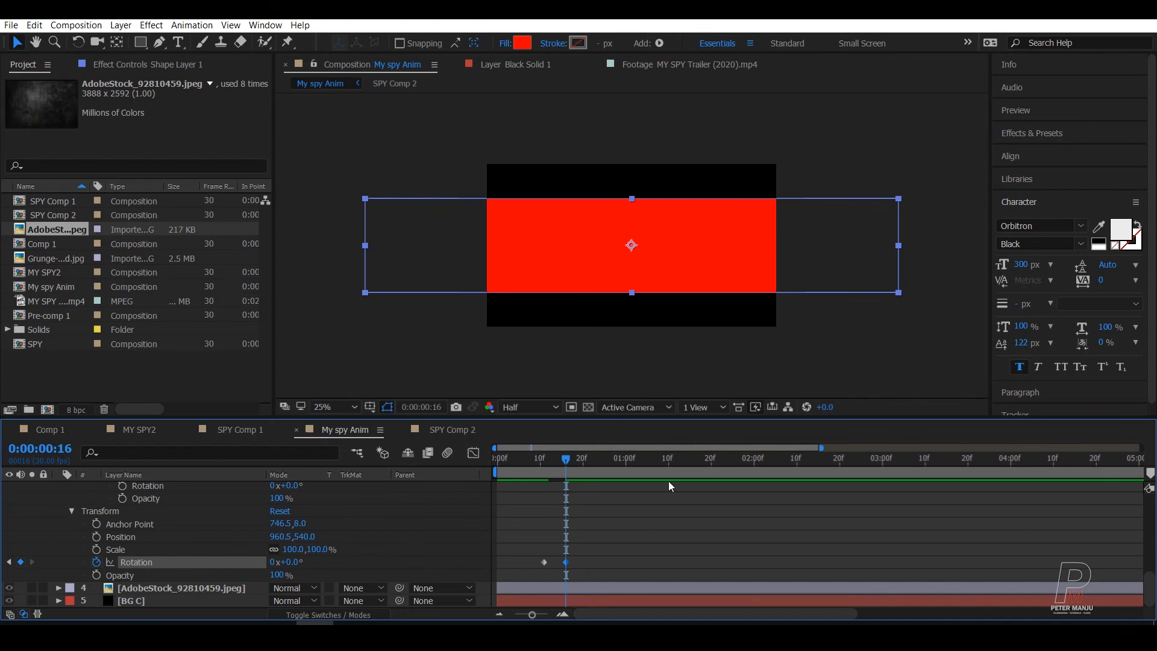
Play back the red band's combined scale and rotation animation from the start of the composition.
{"action": "key", "text": "Home"}
{"action": "key", "text": "space"}
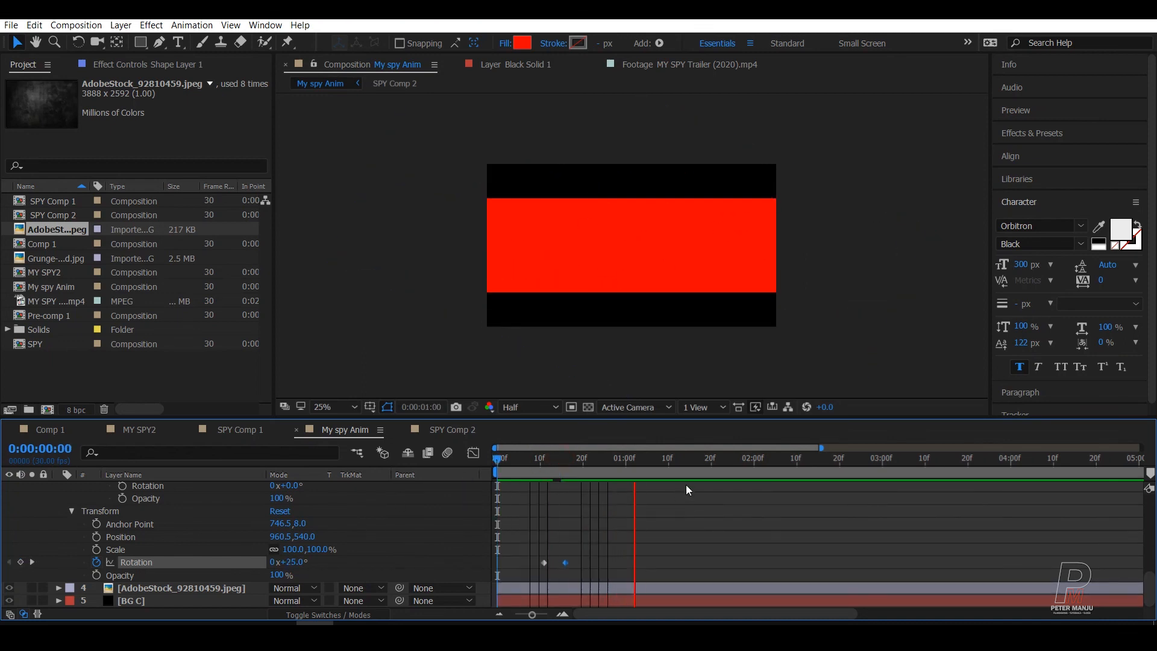
{"action": "key", "text": "space"}
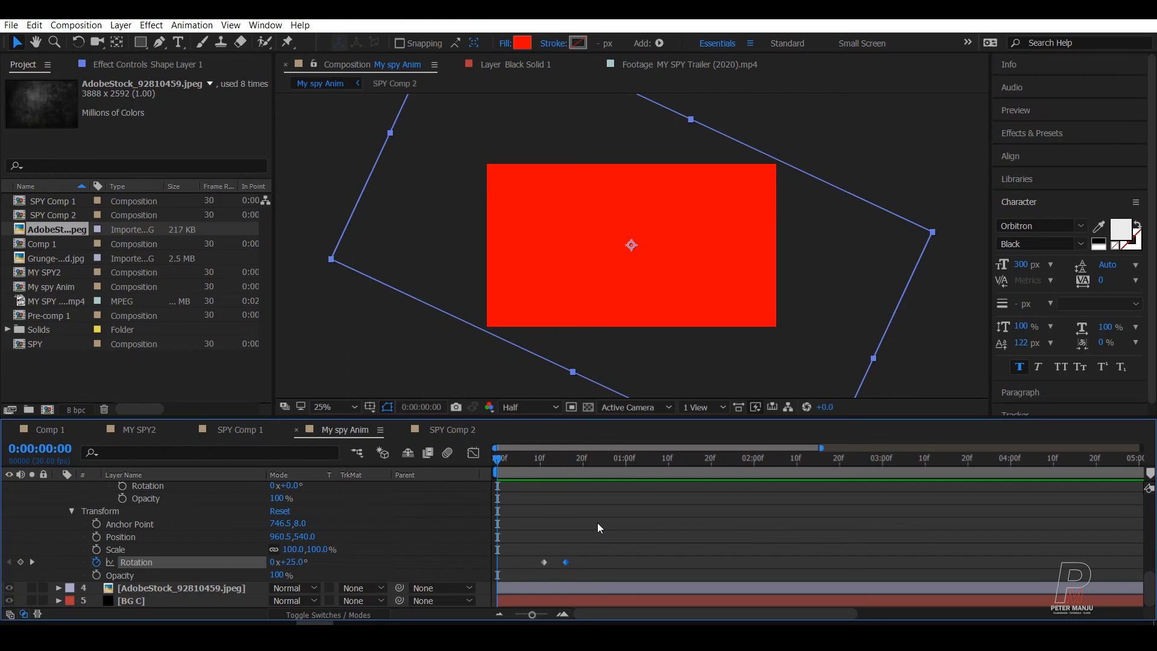
{"action": "key", "text": "space"}
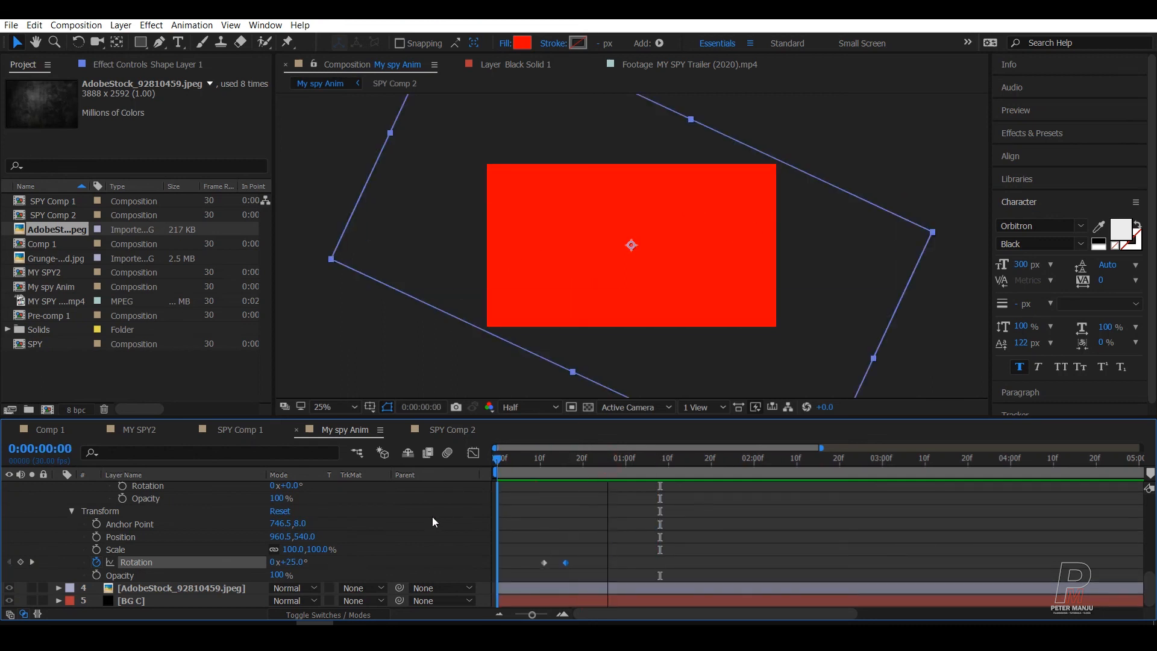
{"action": "key", "text": "space"}
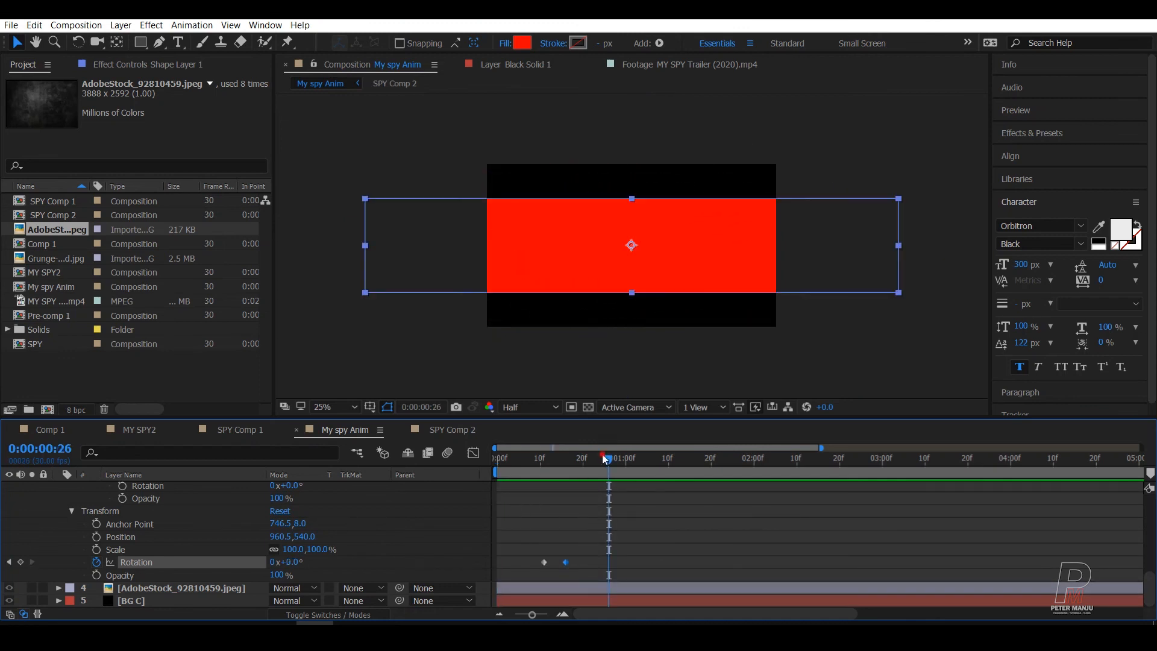
Collapse Shape Layer 1, go to 0:00:00:06 and solo the MY text layer along with the band.
{"action": "scroll", "coordinate": [118, 507], "scroll_direction": "up", "scroll_amount": 8}
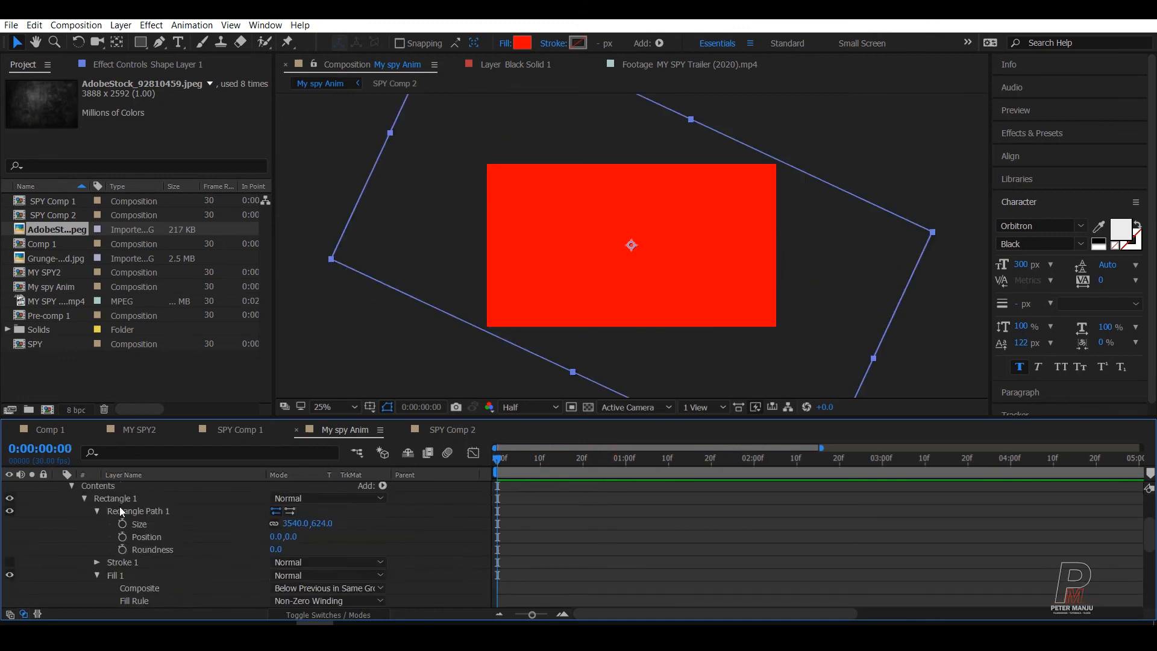
{"action": "left_click", "coordinate": [58, 513]}
{"action": "left_click", "coordinate": [243, 583]}
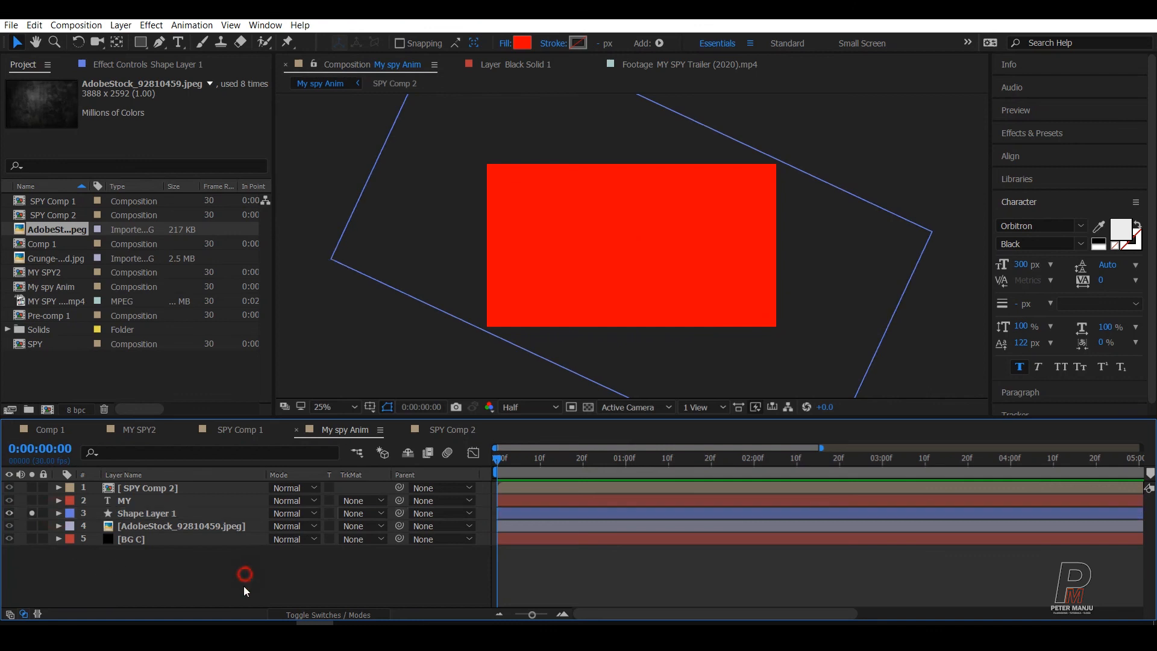
{"action": "mouse_move", "coordinate": [504, 459]}
{"action": "left_mouse_down"}
{"action": "mouse_move", "coordinate": [585, 461]}
{"action": "mouse_move", "coordinate": [511, 472]}
{"action": "mouse_move", "coordinate": [524, 461]}
{"action": "left_mouse_up"}
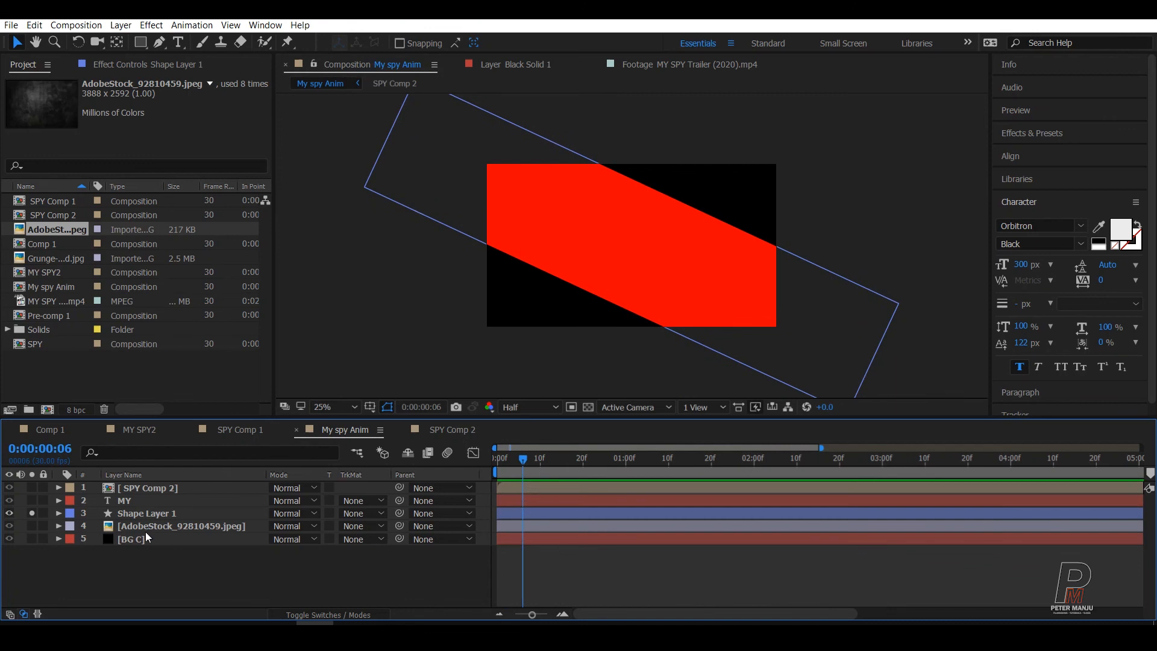
{"action": "left_click", "coordinate": [114, 504]}
{"action": "left_click", "coordinate": [32, 501]}
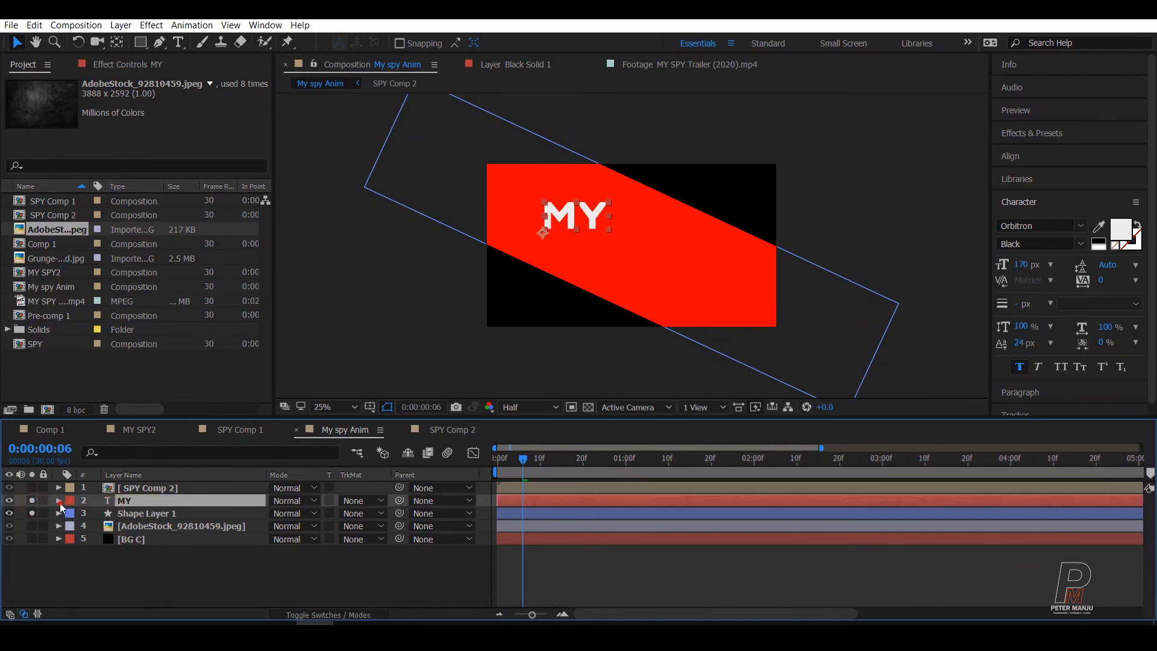
Reveal the MY layer's transform properties and set a Position keyframe at 0:00:00:06.
{"action": "left_click", "coordinate": [58, 500]}
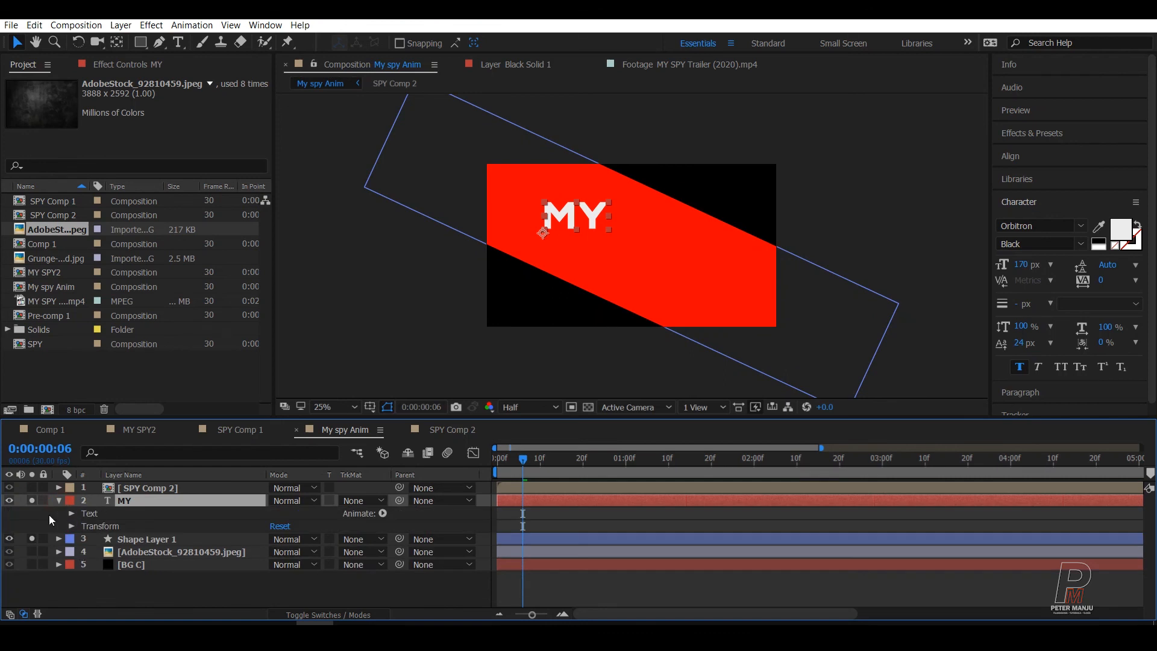
{"action": "left_click", "coordinate": [89, 527]}
{"action": "left_click", "coordinate": [77, 528]}
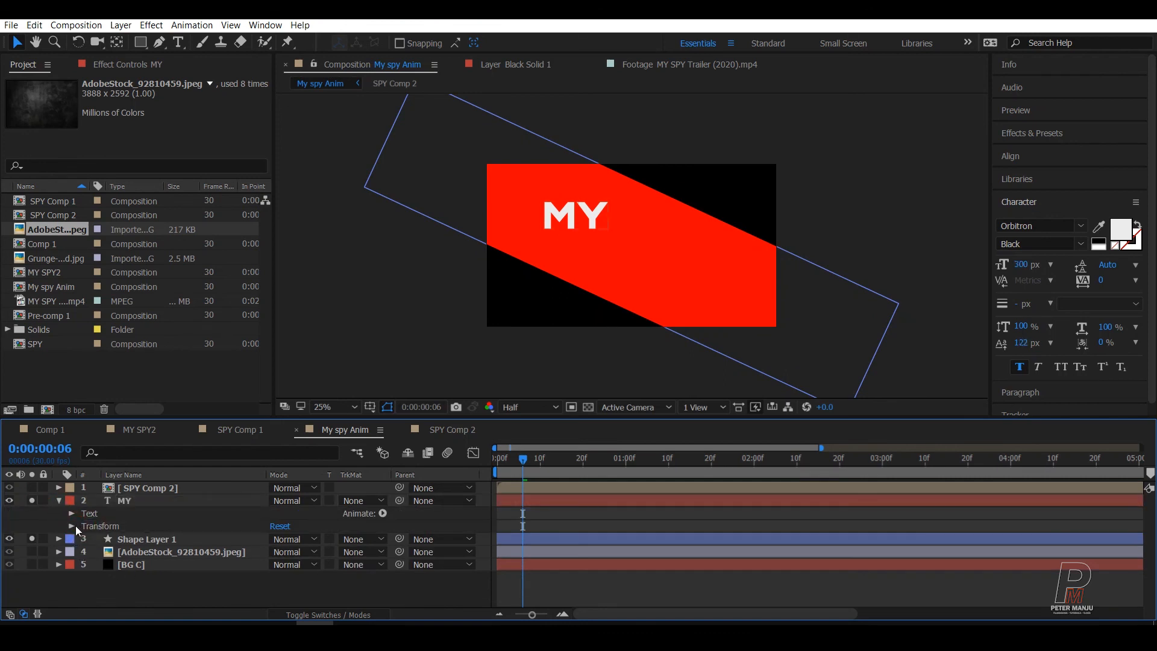
{"action": "left_click", "coordinate": [71, 526]}
{"action": "left_click", "coordinate": [134, 552]}
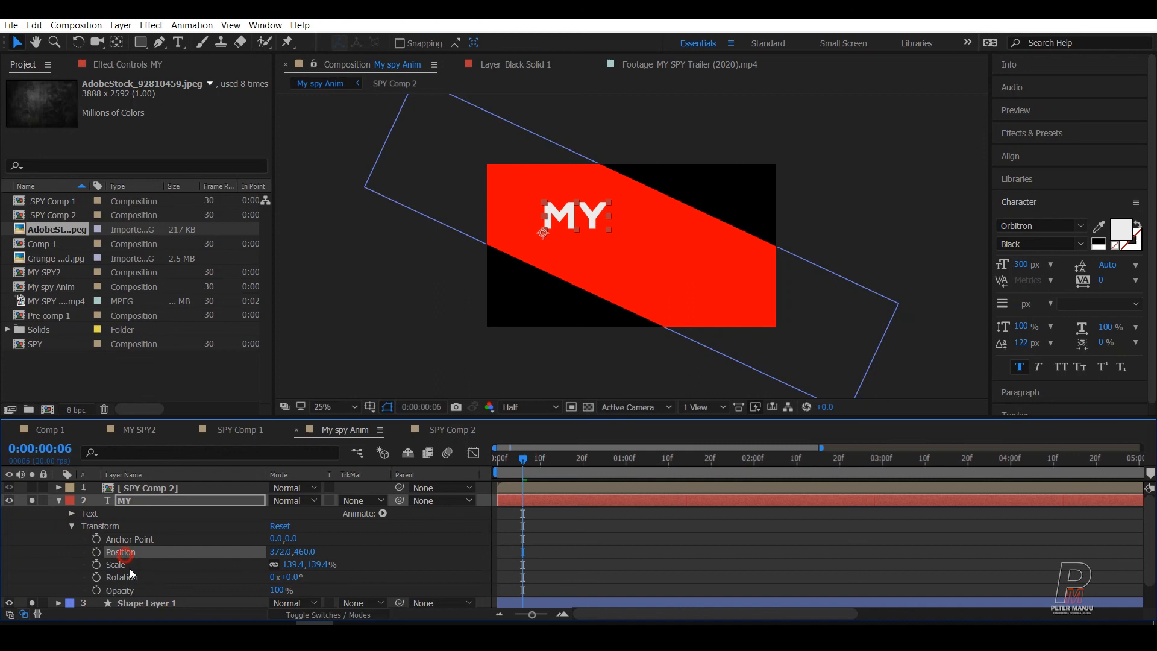
{"action": "left_click", "coordinate": [97, 552]}
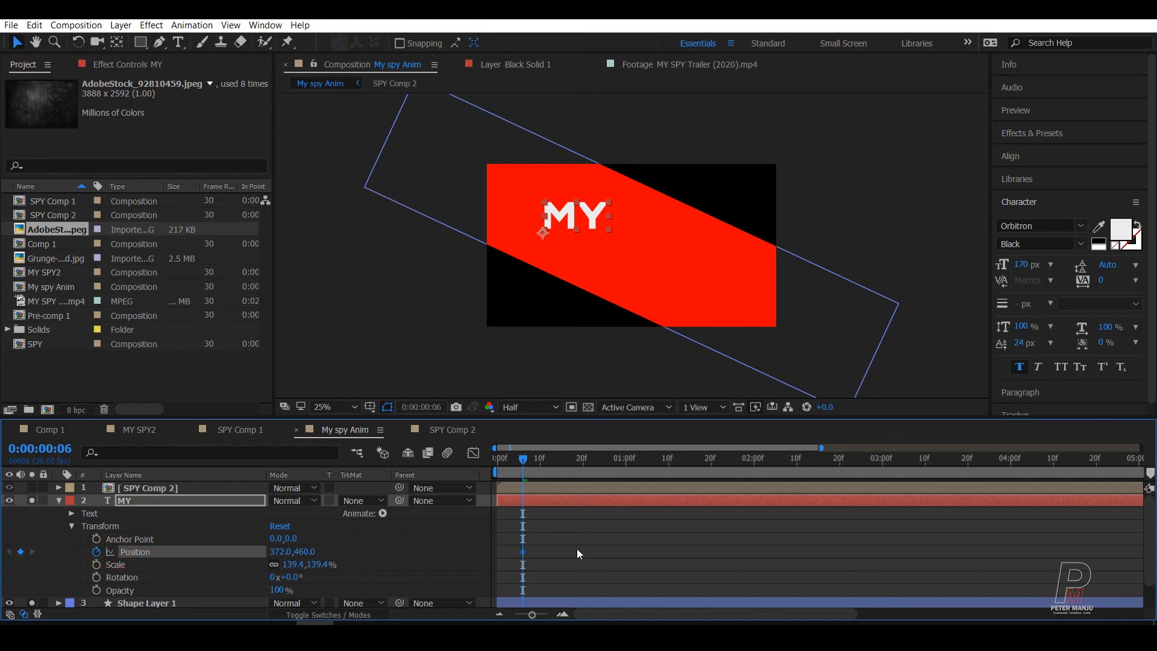
At 0:00:00:00, move the MY text beyond the frame's left edge by setting its X position to -432.
{"action": "key", "text": "equal"}
{"action": "key", "text": "equal"}
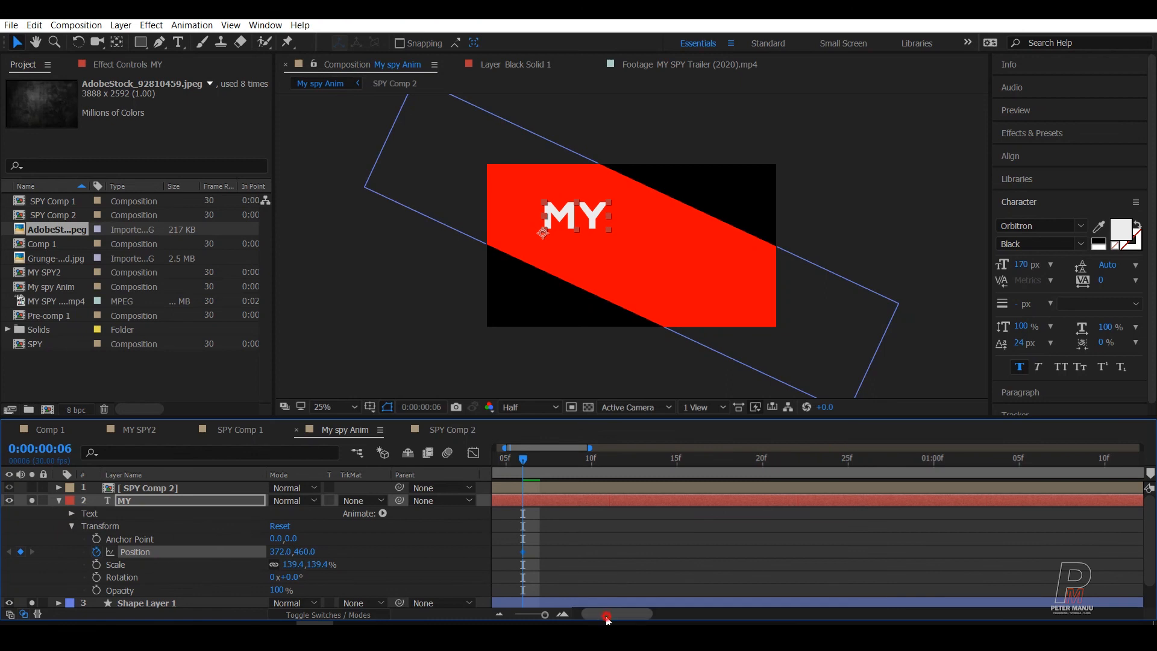
{"action": "left_click_drag", "start_coordinate": [608, 614], "coordinate": [581, 621]}
{"action": "left_click_drag", "start_coordinate": [582, 457], "coordinate": [489, 469]}
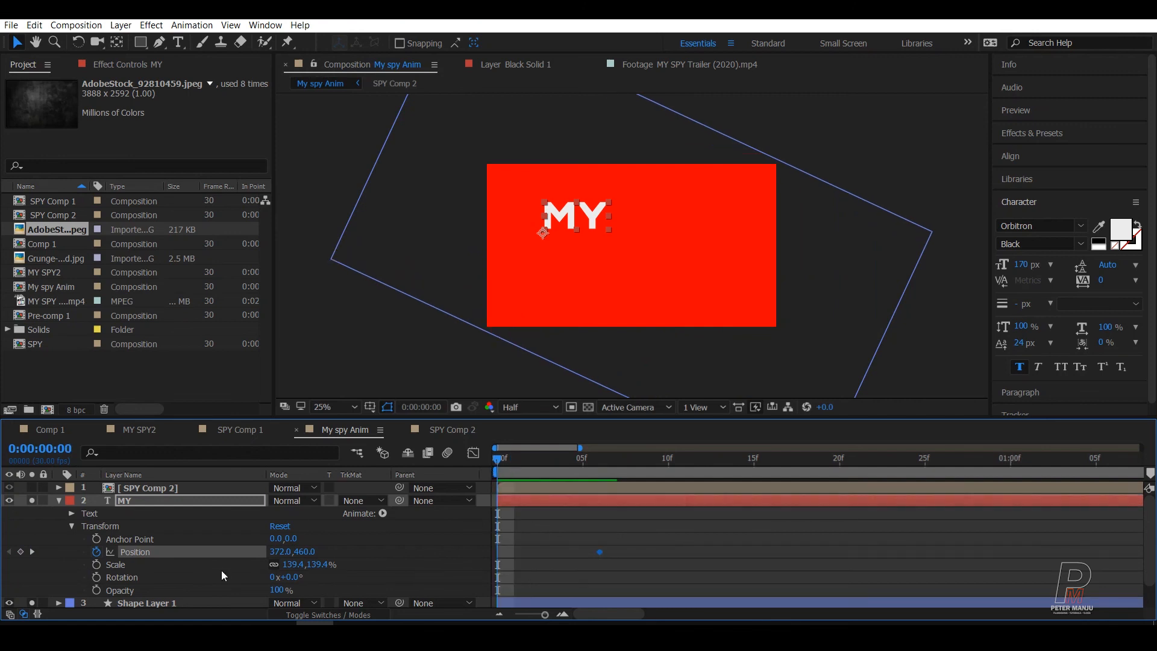
{"action": "left_click_drag", "start_coordinate": [273, 556], "coordinate": [61, 552]}
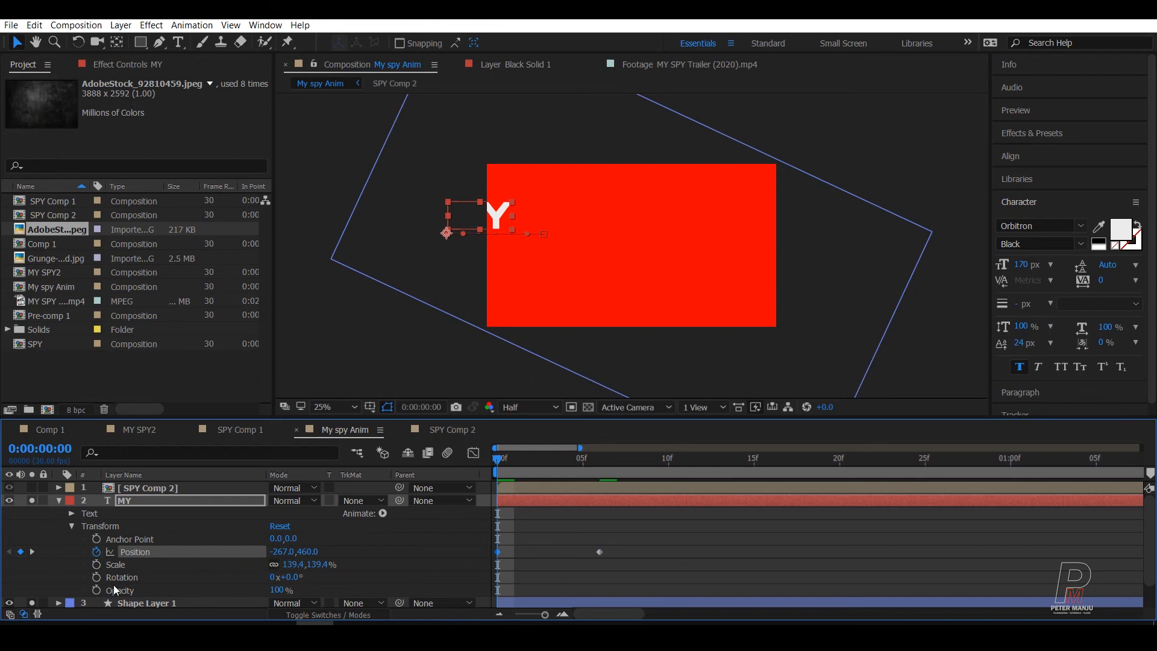
{"action": "left_click_drag", "start_coordinate": [275, 553], "coordinate": [161, 566]}
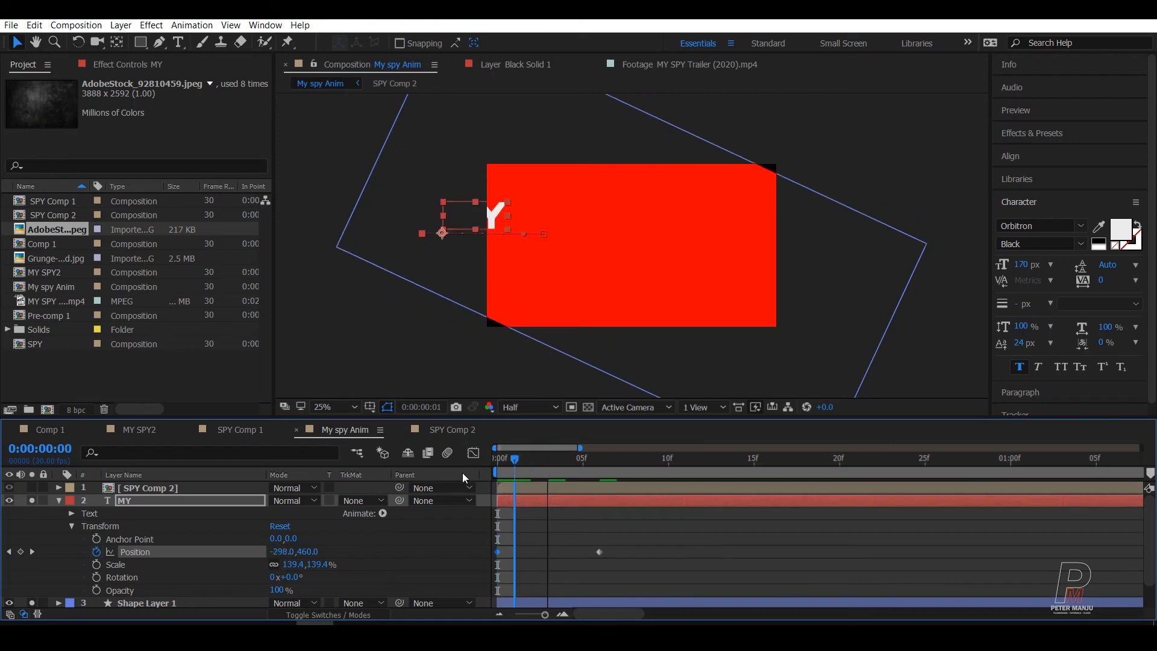
Preview the MY text sliding in together with the red band's animation.
{"action": "key", "text": "space"}
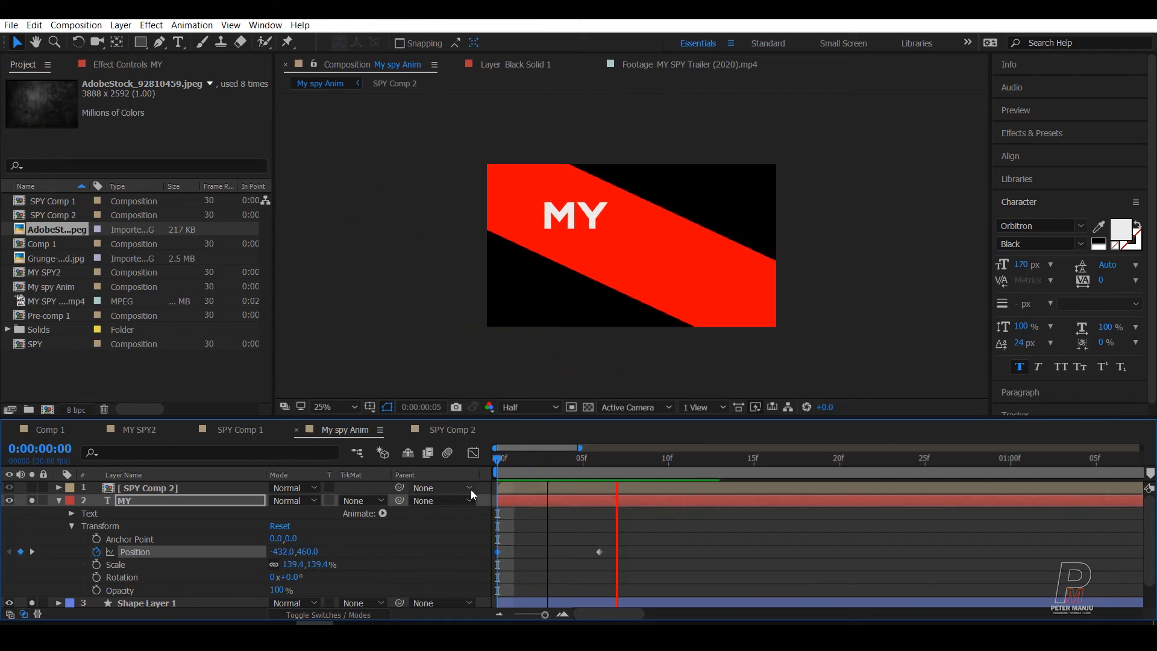
{"action": "left_click", "coordinate": [560, 464]}
{"action": "left_click", "coordinate": [601, 461]}
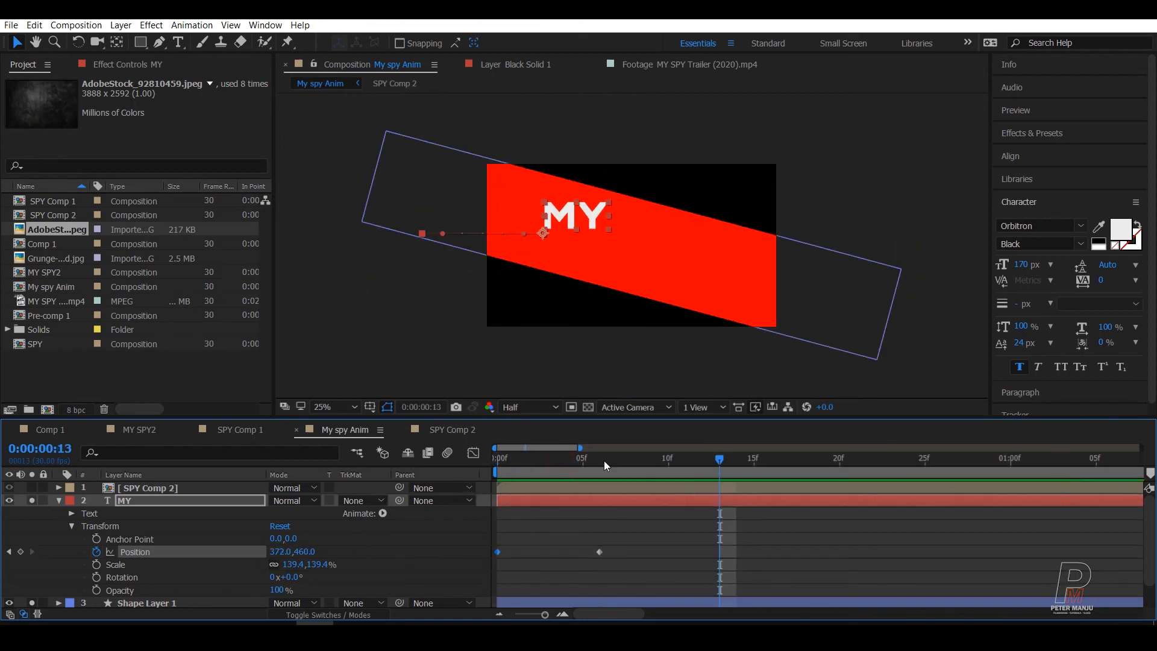
{"action": "key", "text": "space"}
{"action": "left_click_drag", "start_coordinate": [767, 461], "coordinate": [435, 485]}
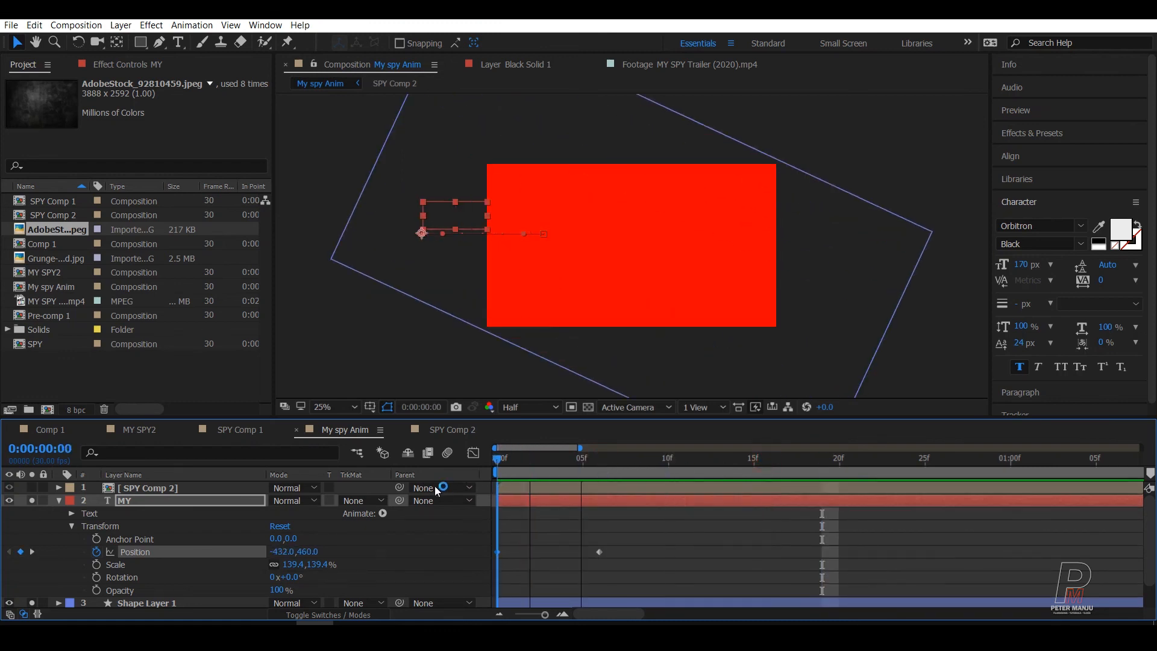
{"action": "key", "text": "space"}
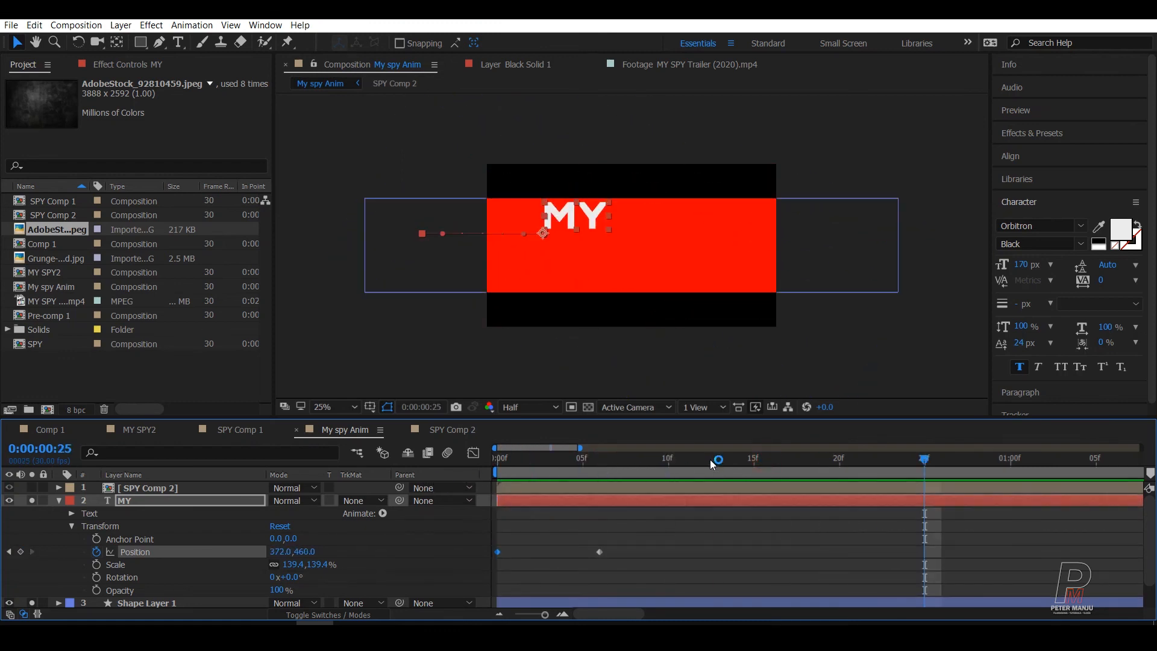
Go to 0:00:00:13, collapse the MY layer and turn off solo for MY and Shape Layer 1.
{"action": "left_click", "coordinate": [701, 461]}
{"action": "left_click_drag", "start_coordinate": [686, 468], "coordinate": [720, 484]}
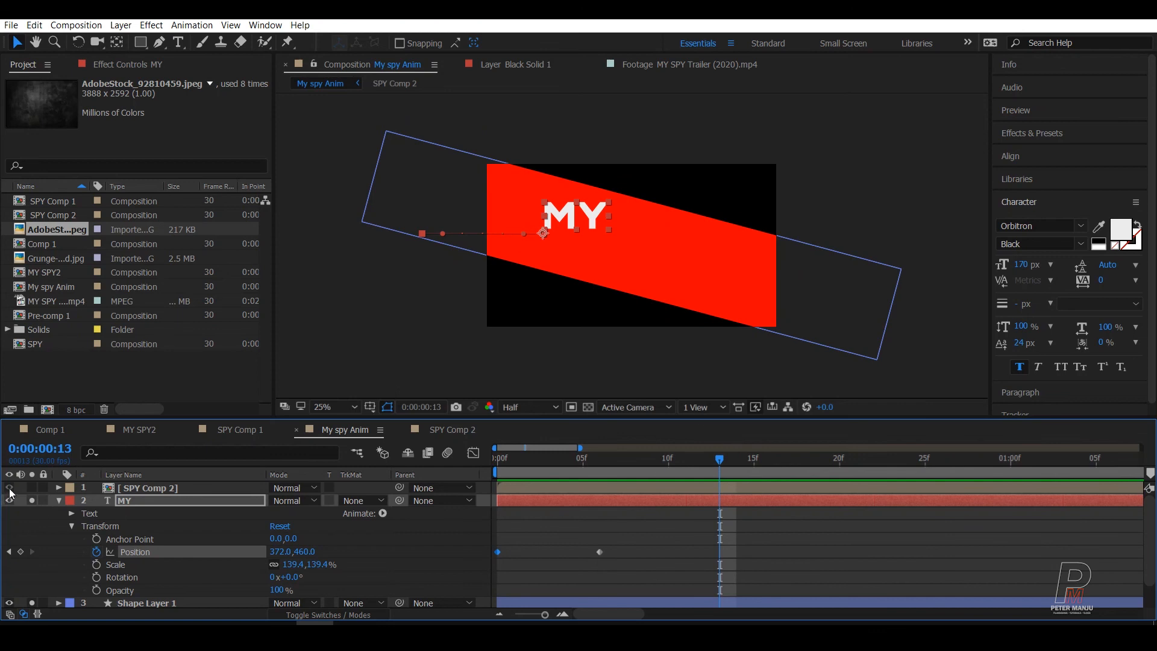
{"action": "left_click", "coordinate": [58, 501]}
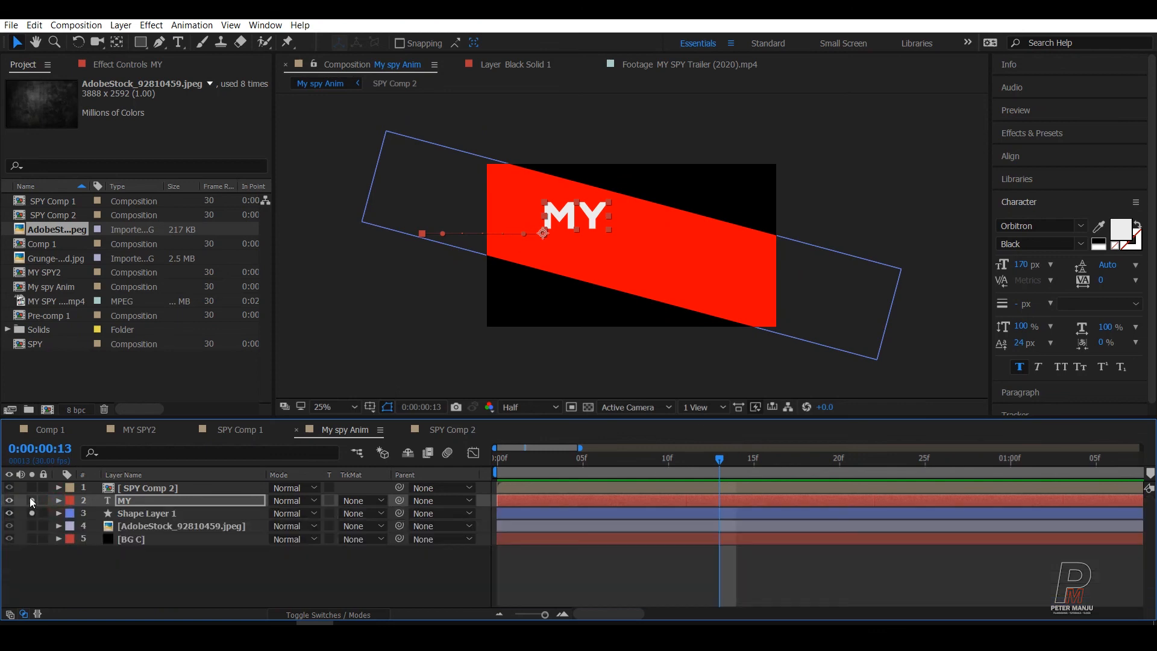
{"action": "left_click", "coordinate": [32, 500]}
{"action": "left_click", "coordinate": [33, 512]}
Reveal the SPY Comp 2 layer's transform properties and set a Position keyframe at 0:00:00:13.
{"action": "left_click", "coordinate": [132, 493]}
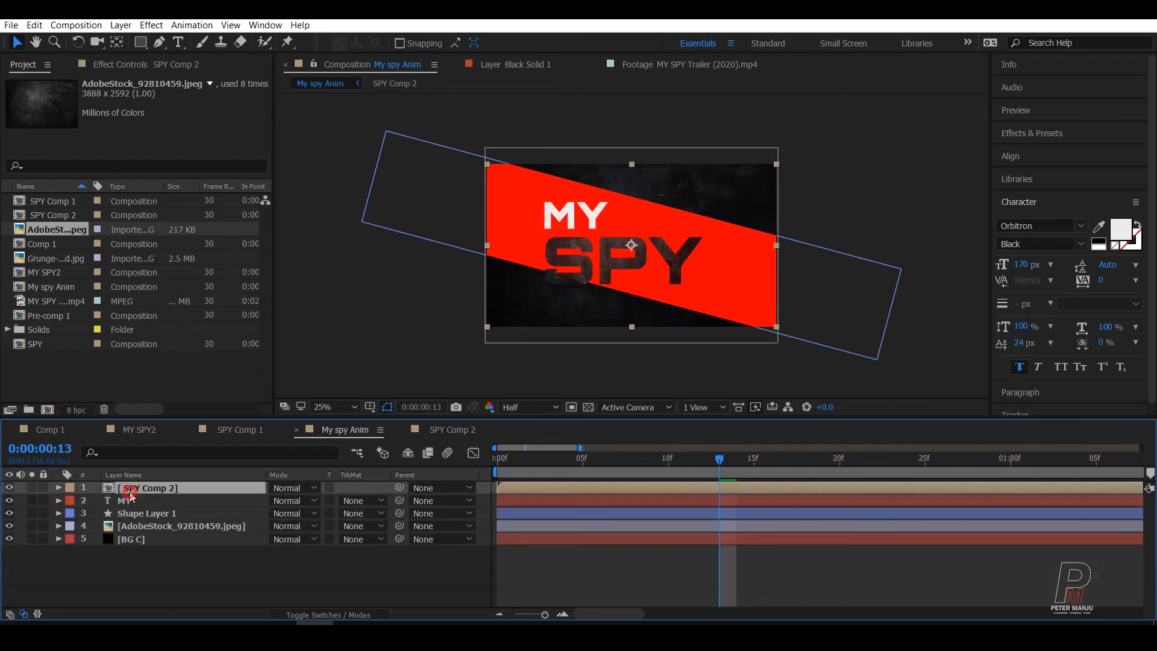
{"action": "left_click", "coordinate": [32, 488]}
{"action": "left_click", "coordinate": [32, 489]}
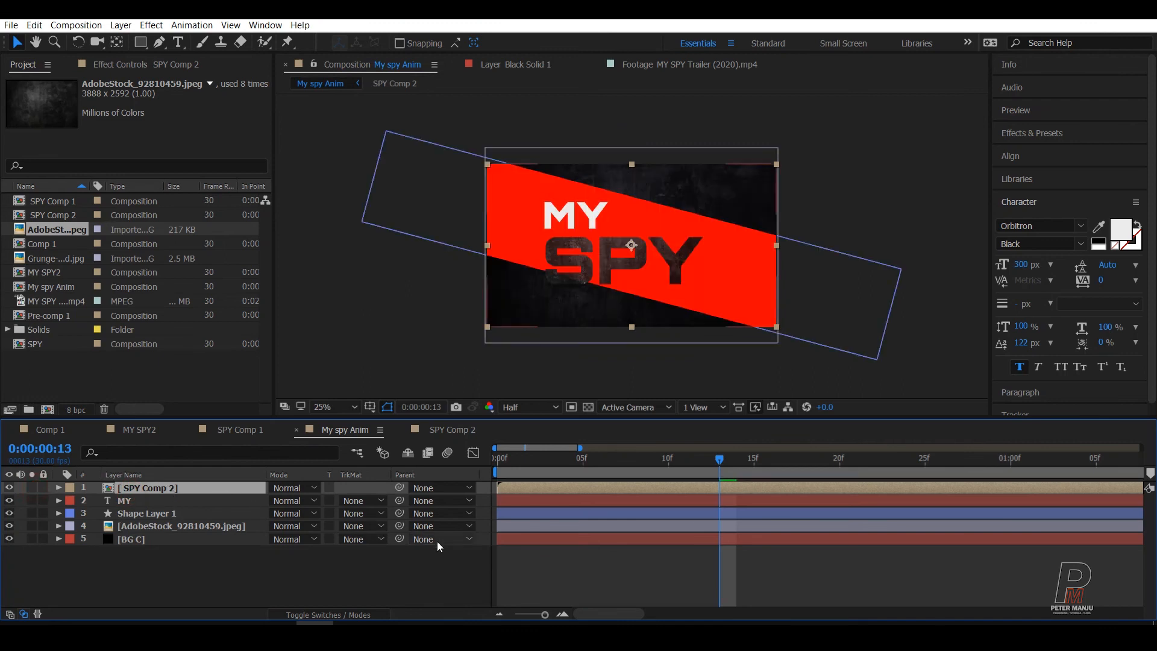
{"action": "left_click", "coordinate": [58, 487]}
{"action": "left_click", "coordinate": [72, 501]}
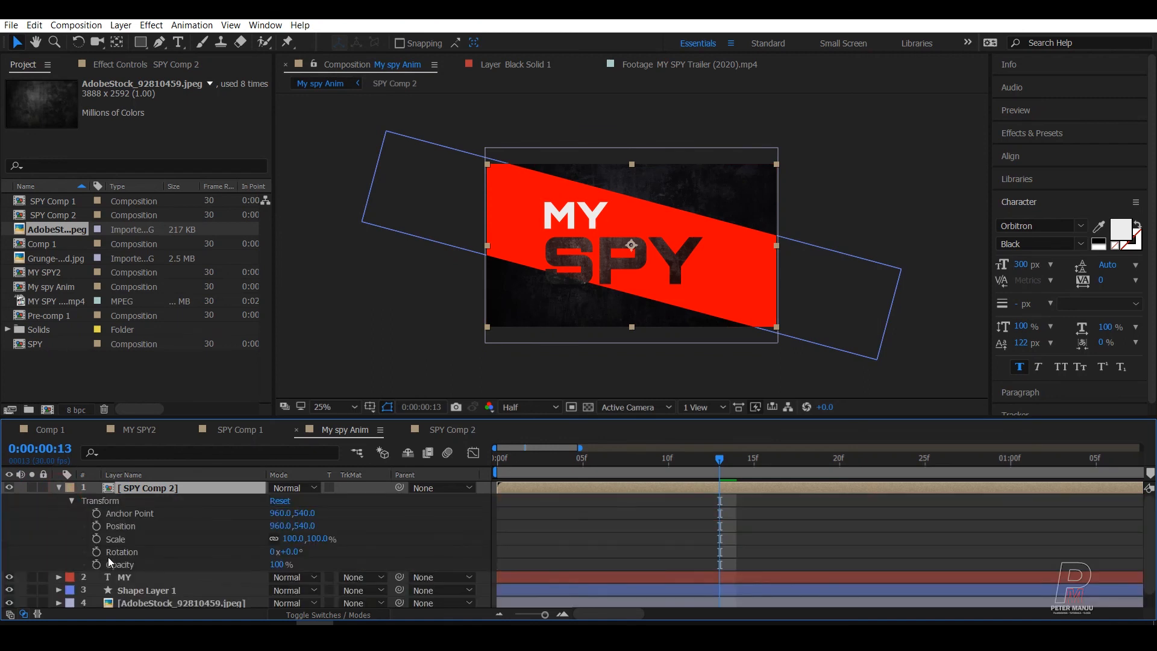
{"action": "left_click", "coordinate": [121, 526]}
{"action": "left_click", "coordinate": [96, 525]}
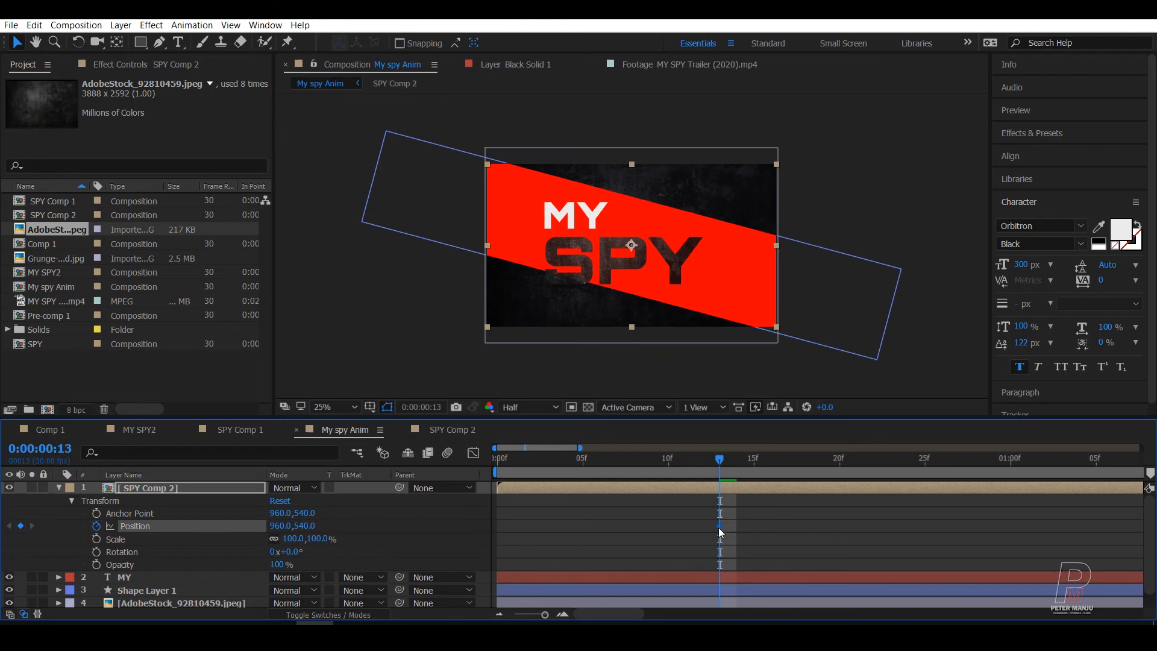
Move the SPY Comp 2 Position keyframe to 0:00:00:17 and, at 0:00:00:13, push the layer off the frame's right edge at X 2507.
{"action": "left_click_drag", "start_coordinate": [719, 527], "coordinate": [791, 530]}
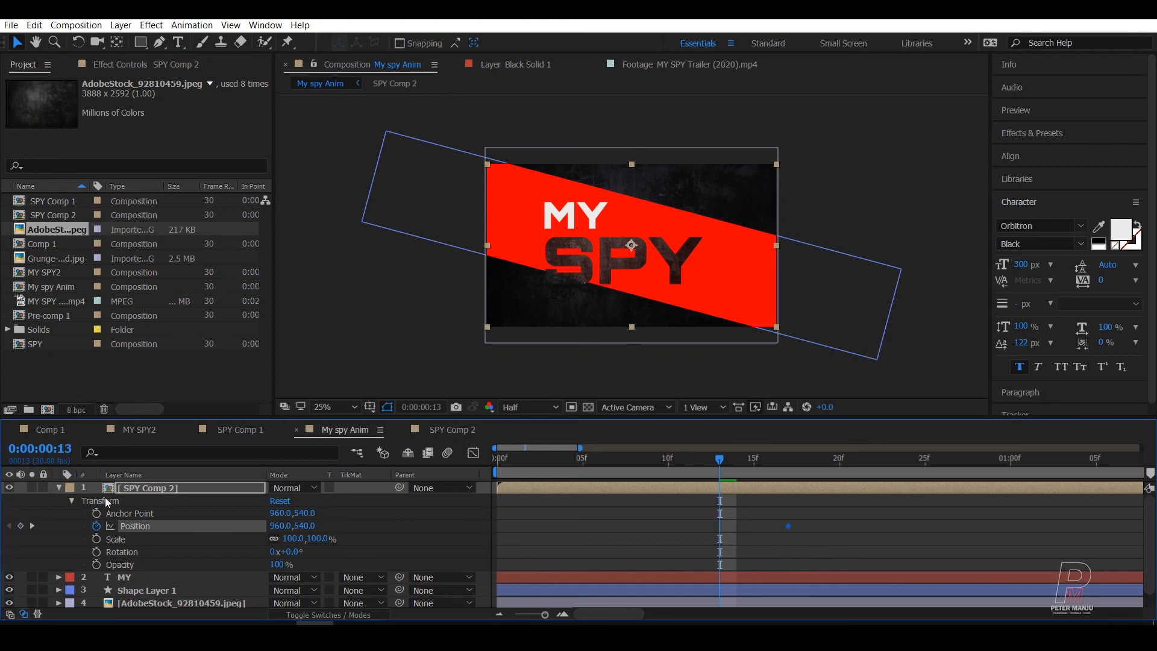
{"action": "left_click_drag", "start_coordinate": [281, 525], "coordinate": [593, 521]}
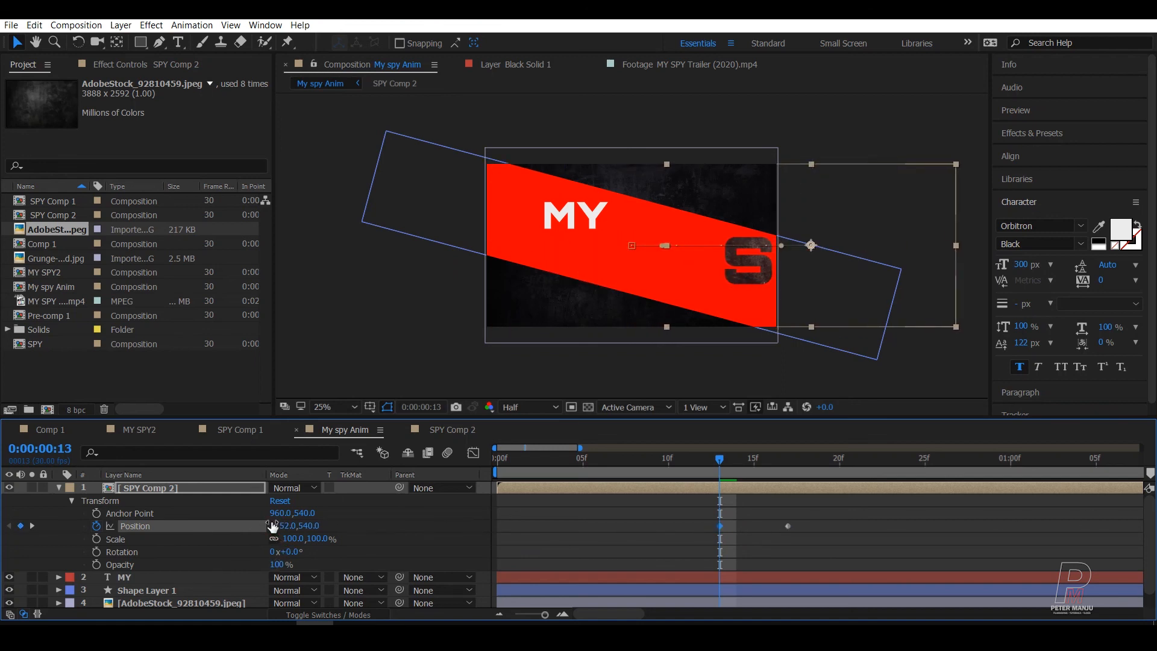
{"action": "left_click_drag", "start_coordinate": [272, 526], "coordinate": [519, 512]}
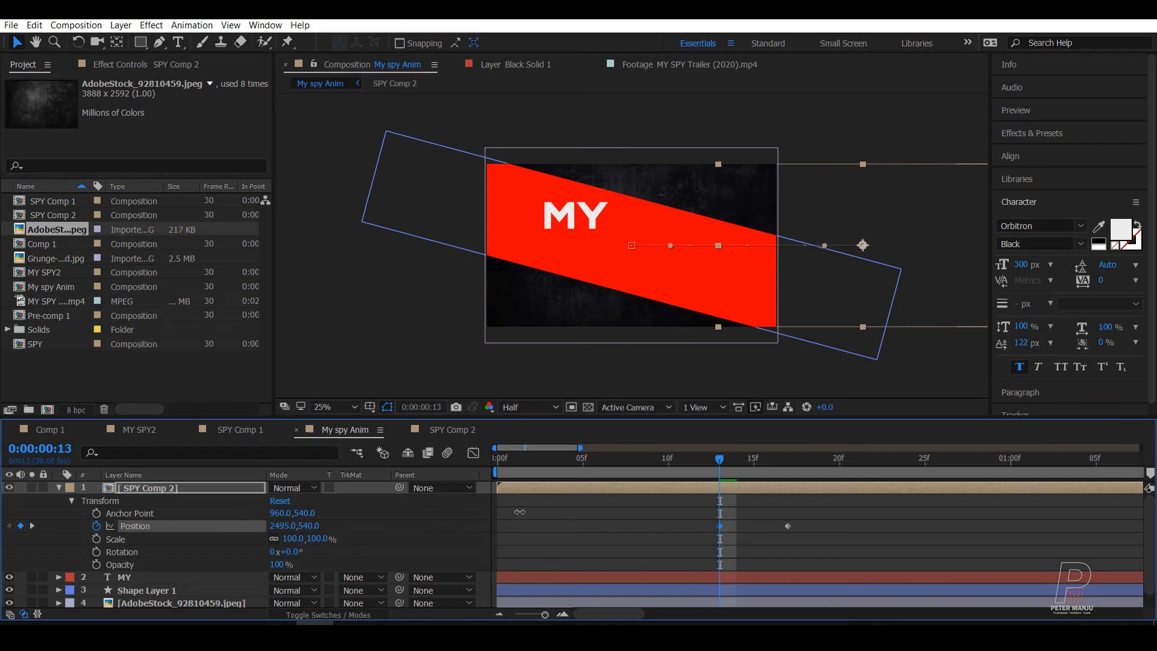
Preview the SPY text sliding in, playing the title animation from the start.
{"action": "left_click_drag", "start_coordinate": [721, 460], "coordinate": [702, 459]}
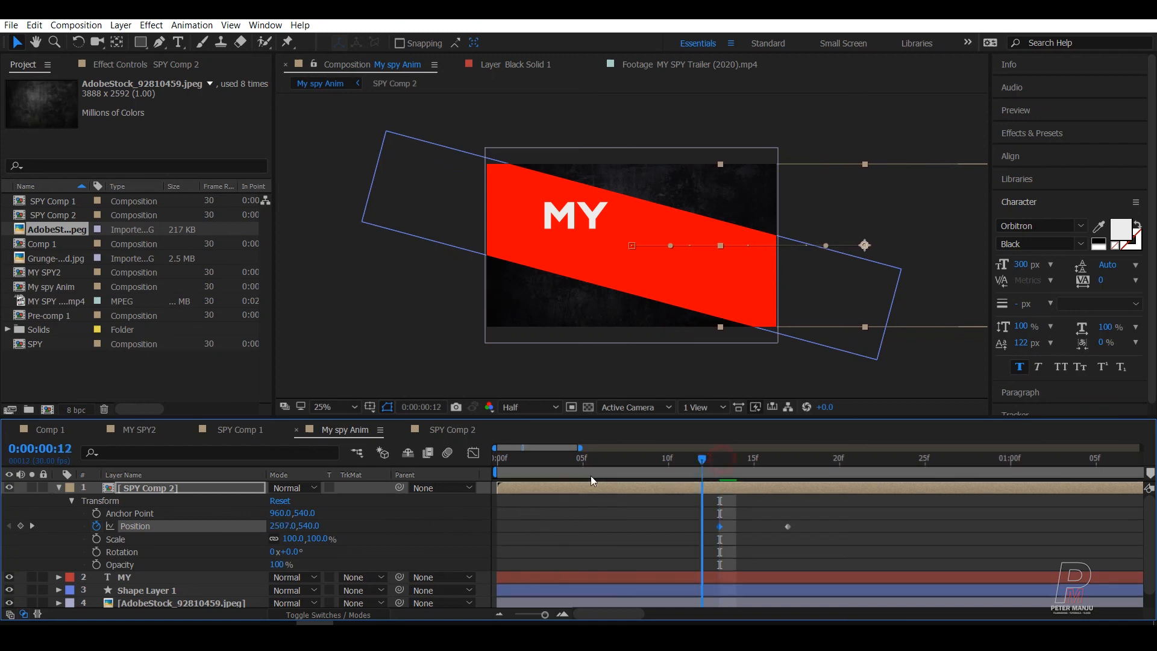
{"action": "key", "text": "space"}
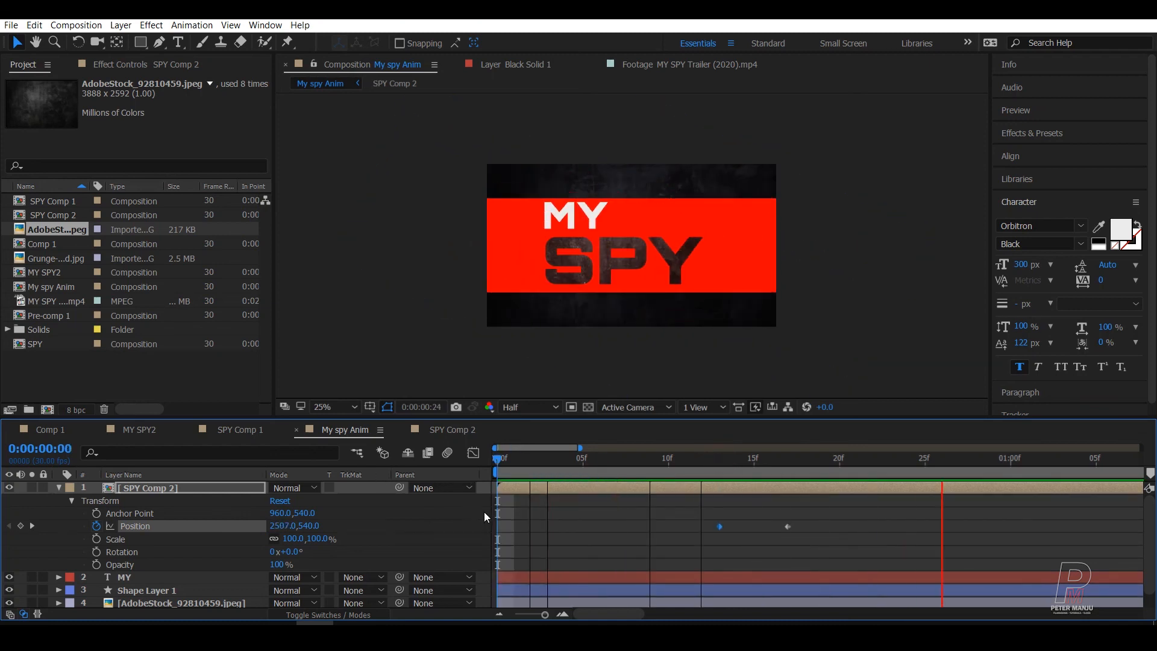
{"action": "key", "text": "space"}
{"action": "left_click_drag", "start_coordinate": [732, 460], "coordinate": [410, 487]}
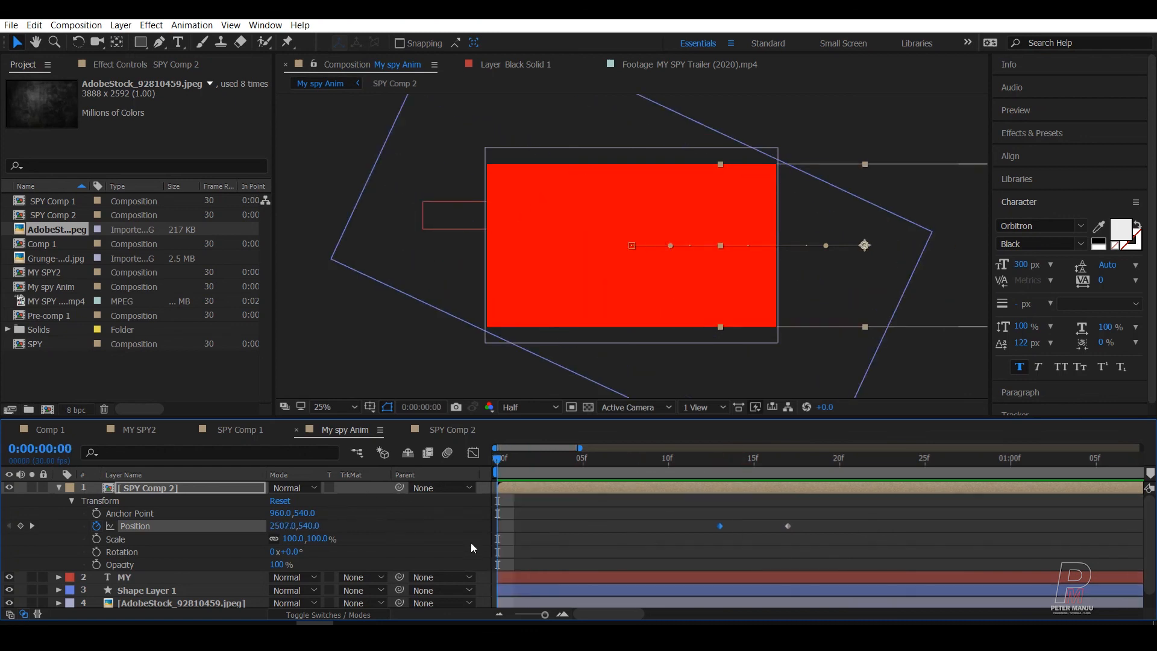
{"action": "key", "text": "space"}
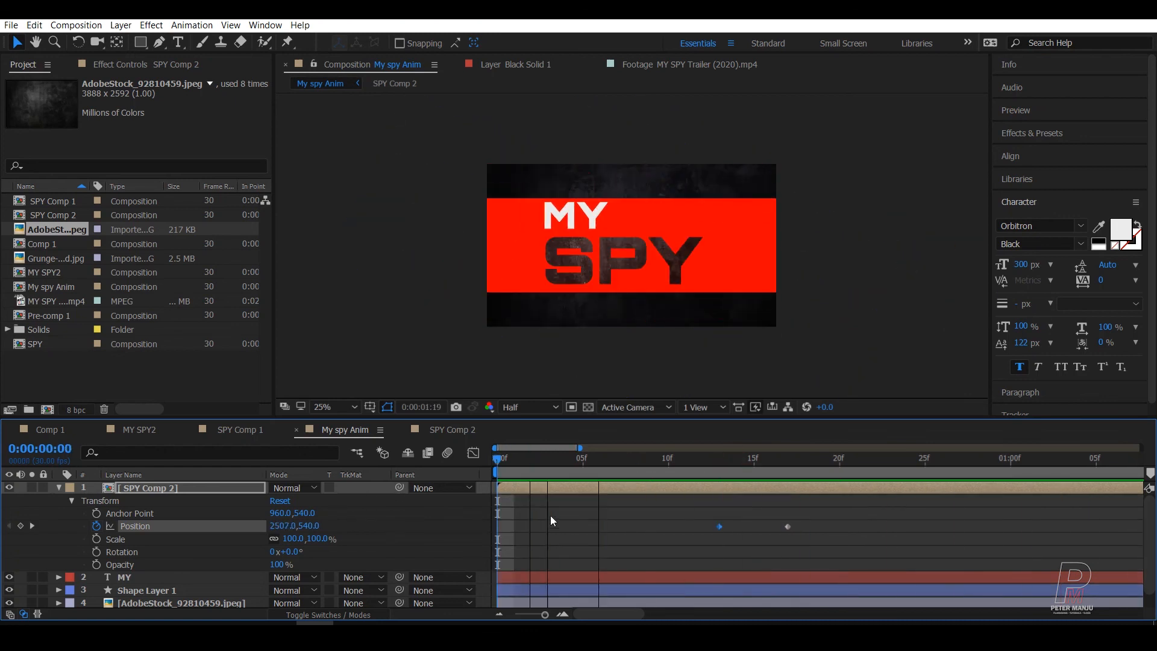
{"action": "left_click_drag", "start_coordinate": [613, 461], "coordinate": [941, 488]}
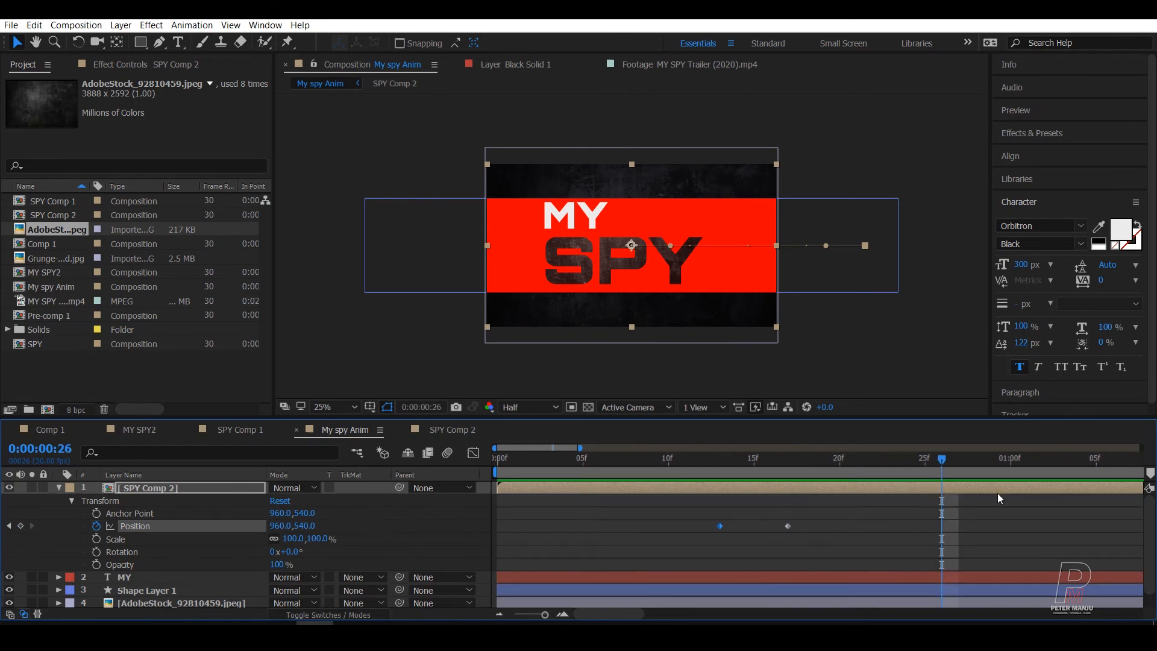
Shorten the work area so it ends at about 0:00:00:27, just after the title animation.
{"action": "key", "text": "minus"}
{"action": "key", "text": "minus"}
{"action": "key", "text": "minus"}
{"action": "key", "text": "minus"}
{"action": "key", "text": "minus"}
{"action": "key", "text": "minus"}
{"action": "key", "text": "minus"}
{"action": "key", "text": "minus"}
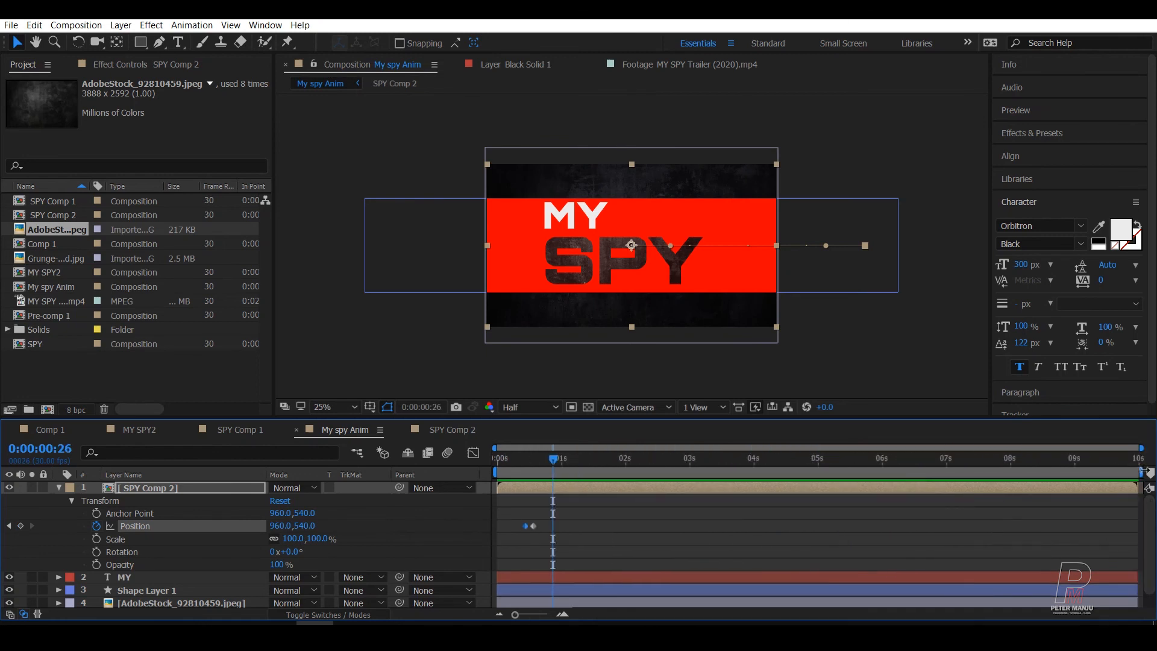
{"action": "left_click_drag", "start_coordinate": [1148, 472], "coordinate": [563, 526]}
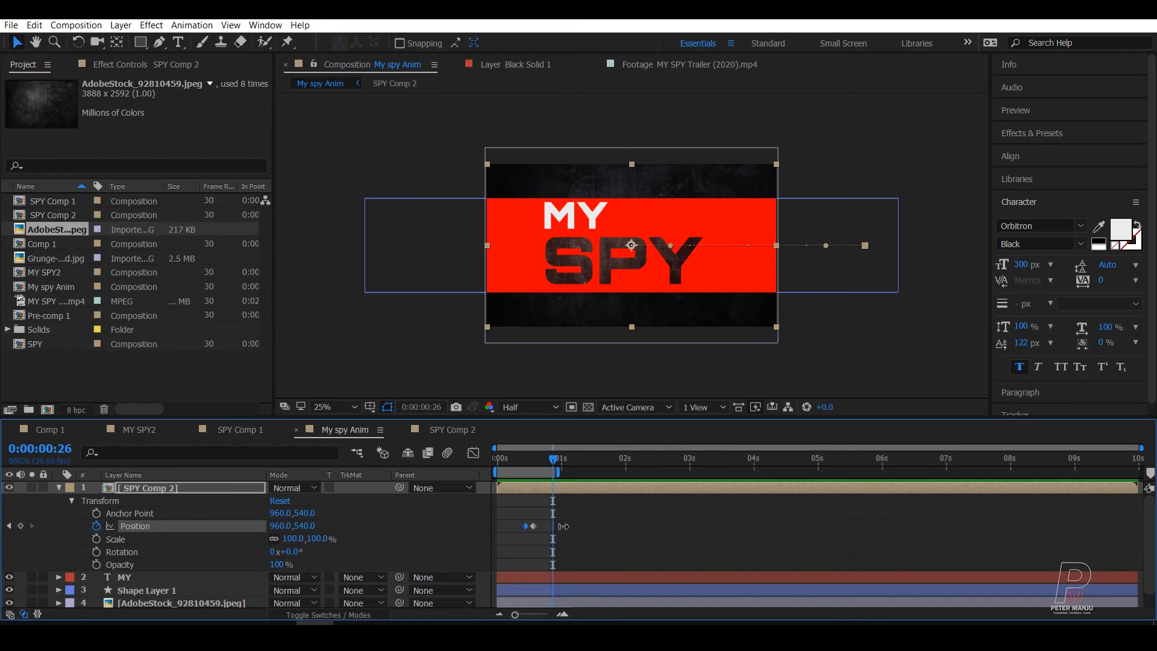
{"action": "key", "text": "equal"}
{"action": "key", "text": "equal"}
{"action": "key", "text": "equal"}
{"action": "key", "text": "equal"}
{"action": "key", "text": "equal"}
{"action": "key", "text": "equal"}
{"action": "key", "text": "equal"}
{"action": "key", "text": "equal"}
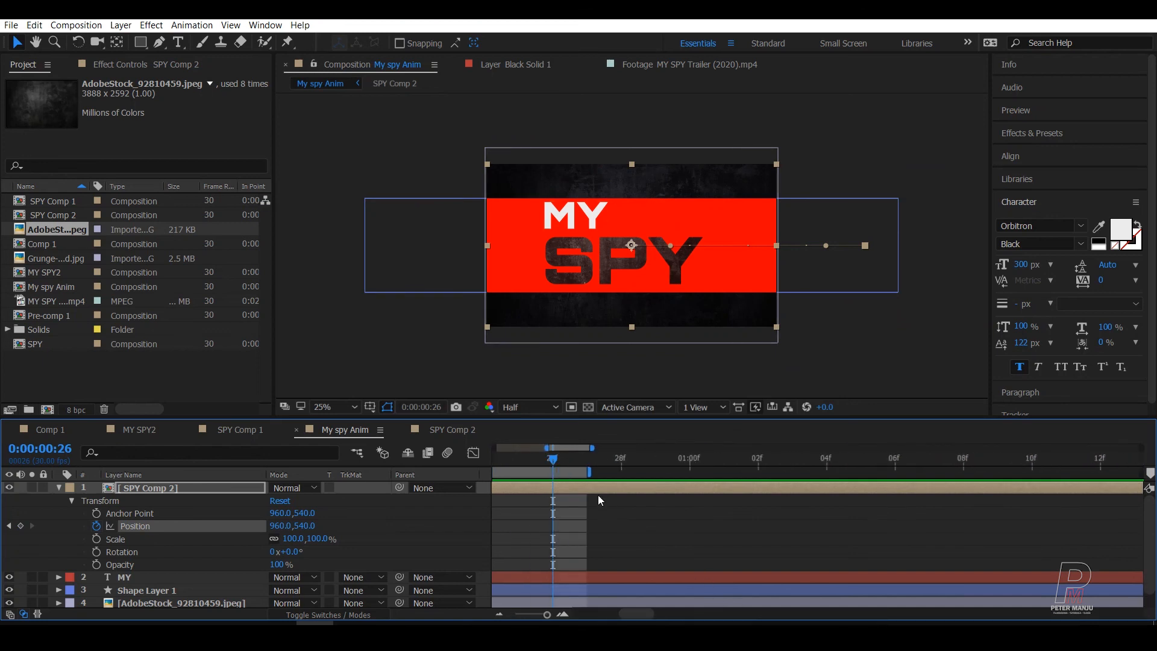
{"action": "left_click_drag", "start_coordinate": [627, 613], "coordinate": [538, 612]}
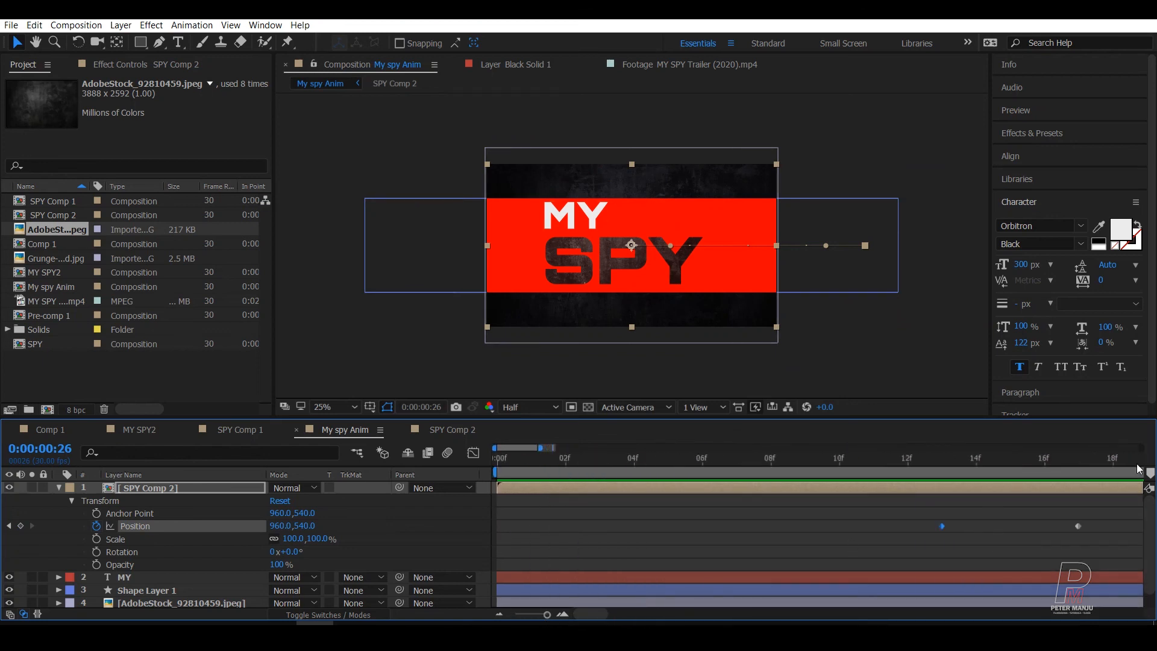
{"action": "key", "text": "minus"}
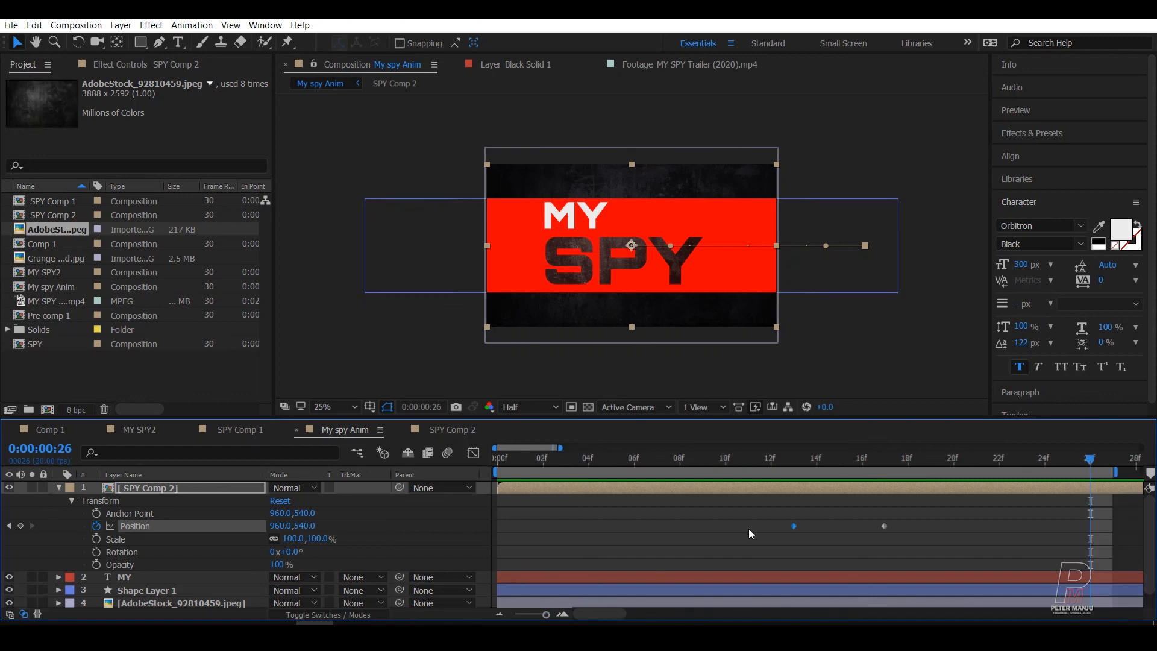
Preview the title animation from the start within the shortened work area.
{"action": "left_click_drag", "start_coordinate": [905, 453], "coordinate": [364, 503]}
{"action": "key", "text": "space"}
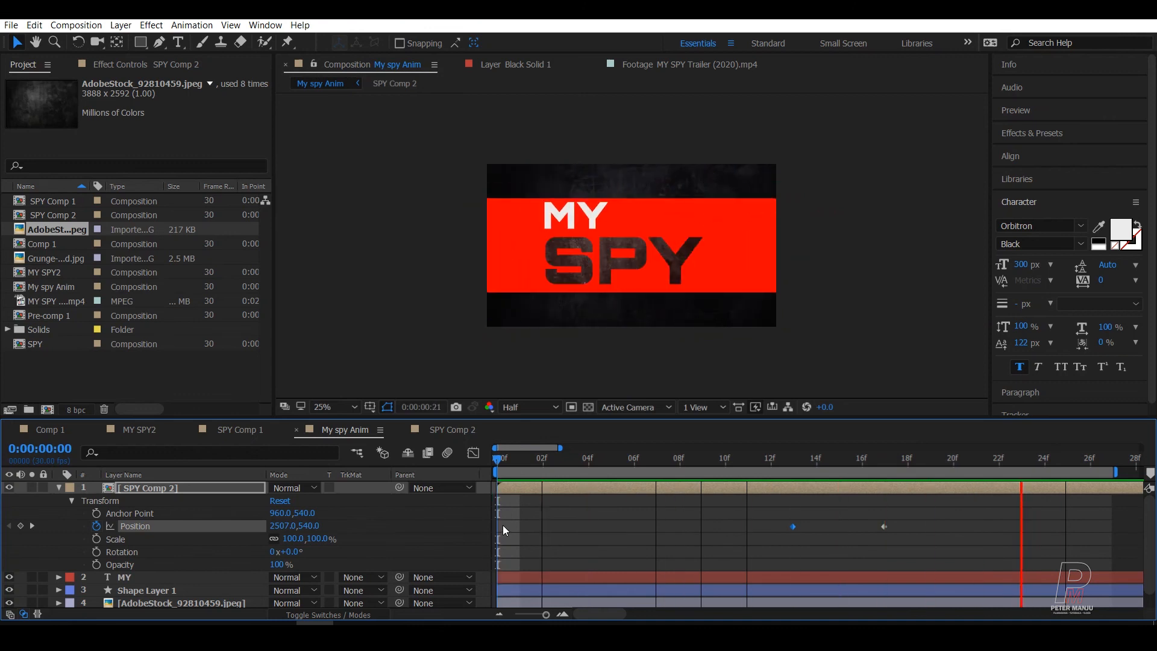
{"action": "key", "text": "space"}
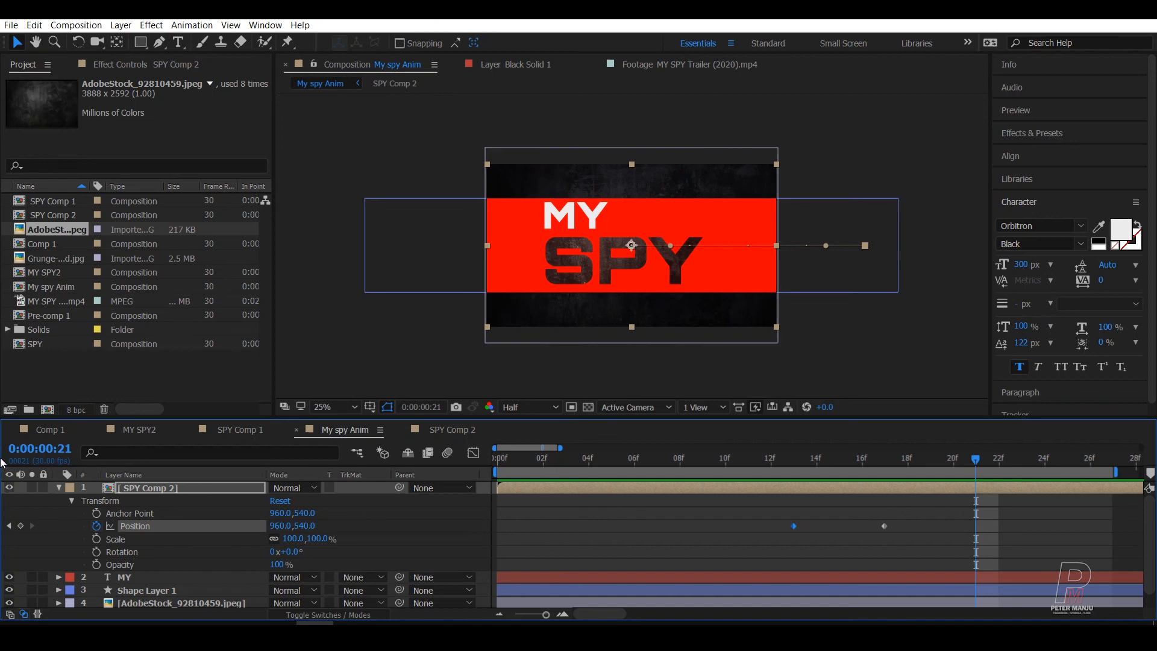
Collapse the SPY Comp 2 layer and show the layer switches in place of the blending modes.
{"action": "left_click", "coordinate": [58, 487]}
{"action": "left_click", "coordinate": [244, 561]}
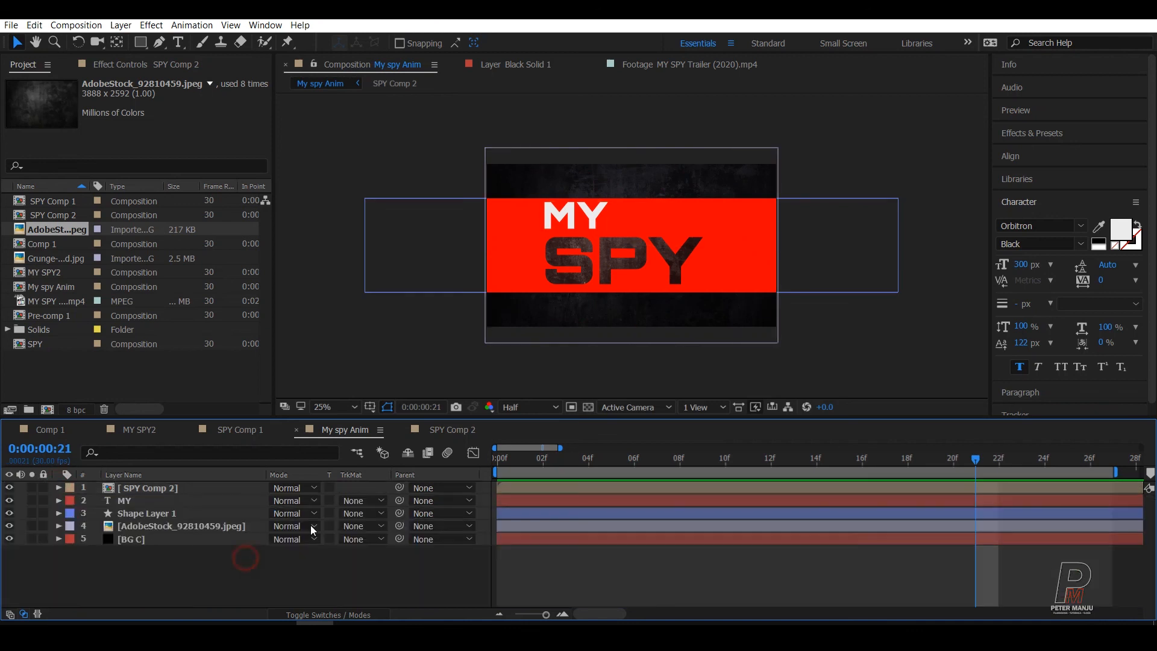
{"action": "left_click", "coordinate": [304, 614]}
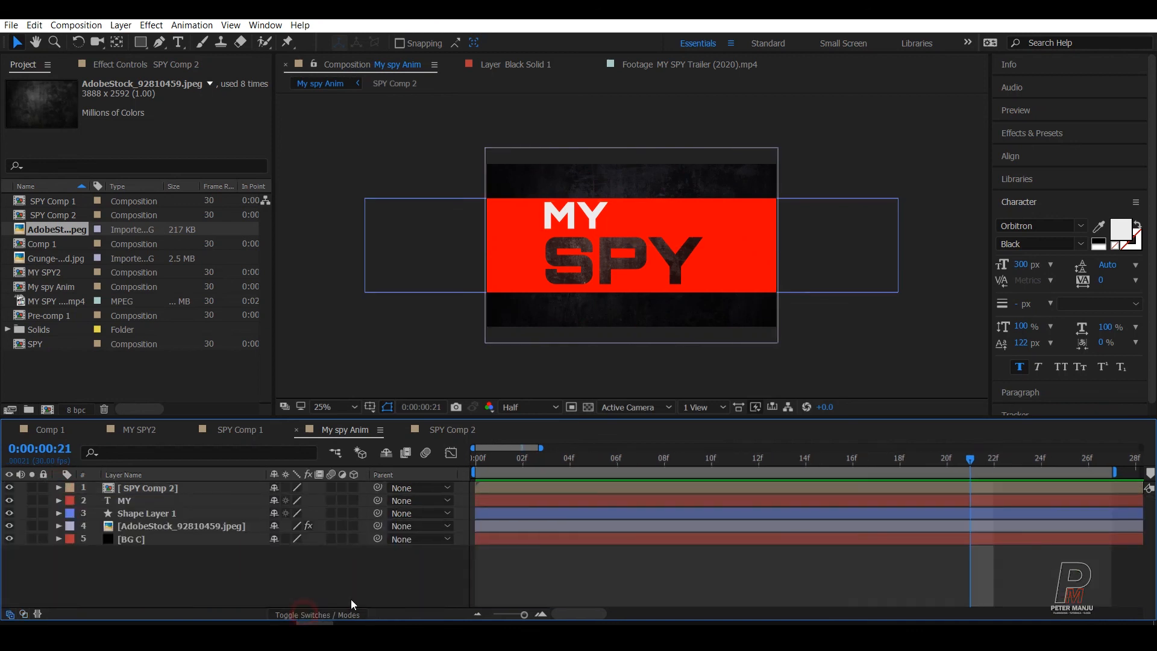
Enable motion blur on the SPY Comp 2, MY and Shape Layer 1 layers.
{"action": "left_click", "coordinate": [151, 489]}
{"action": "left_click", "coordinate": [331, 487]}
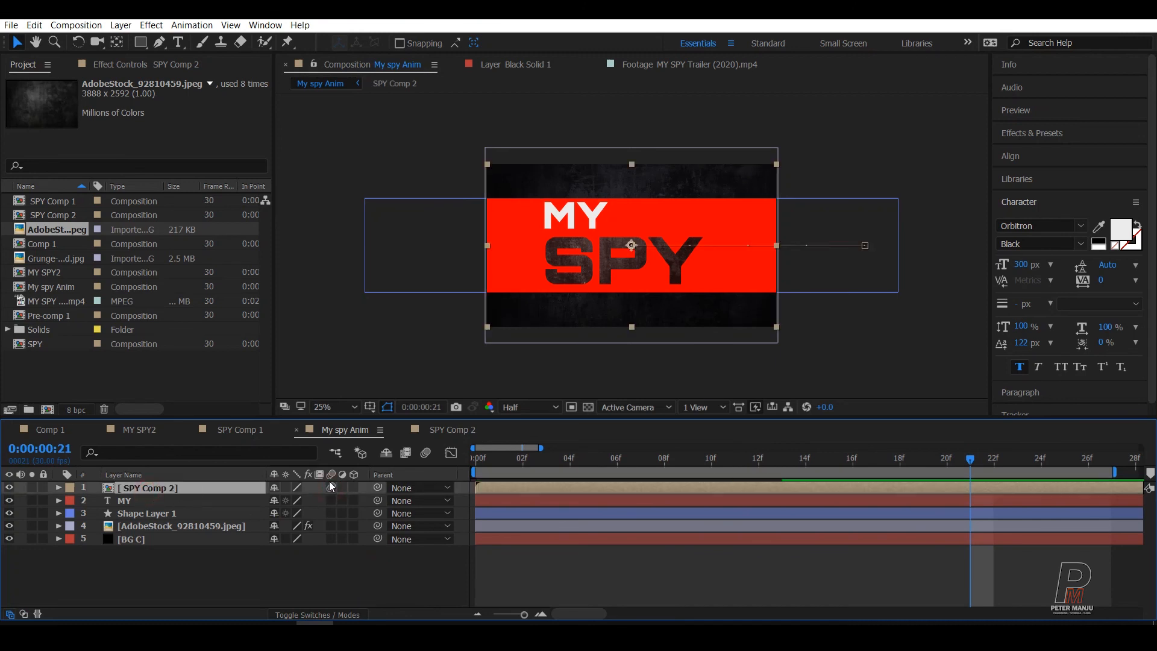
{"action": "left_click", "coordinate": [126, 501]}
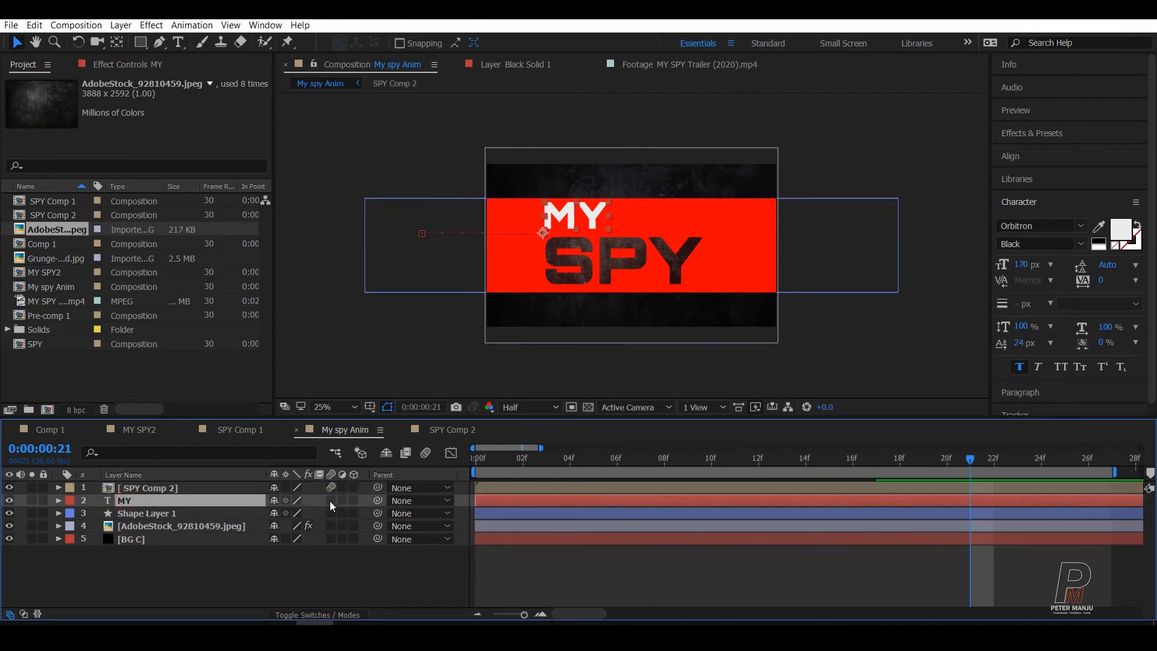
{"action": "left_click", "coordinate": [331, 500]}
{"action": "left_click", "coordinate": [122, 514]}
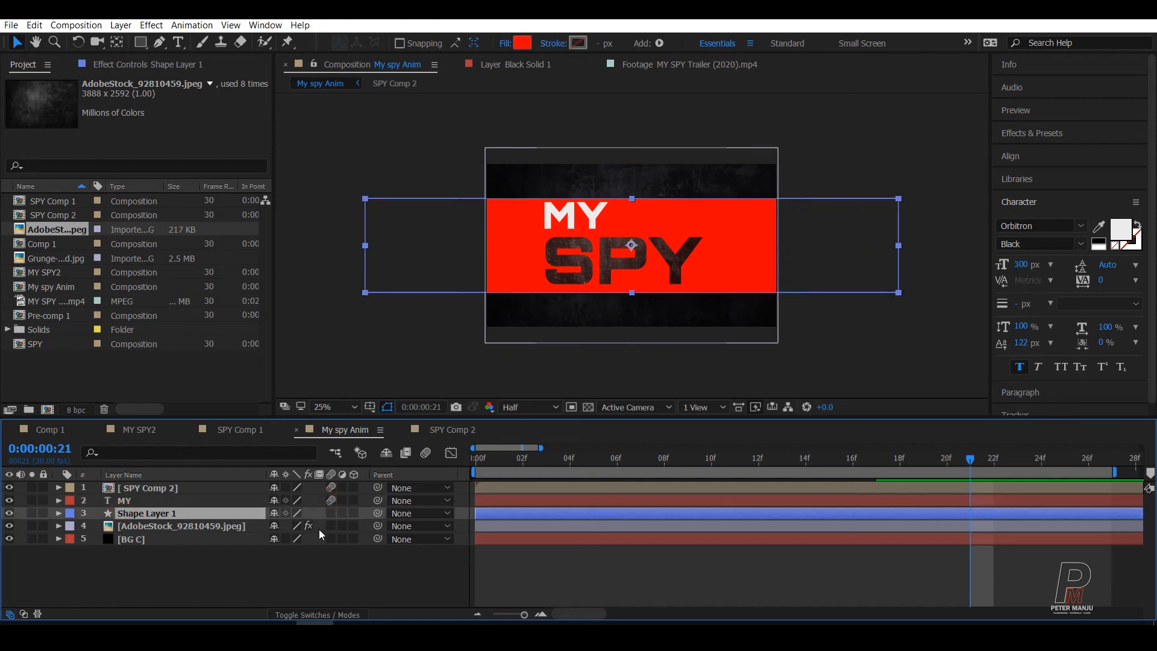
{"action": "left_click", "coordinate": [180, 583]}
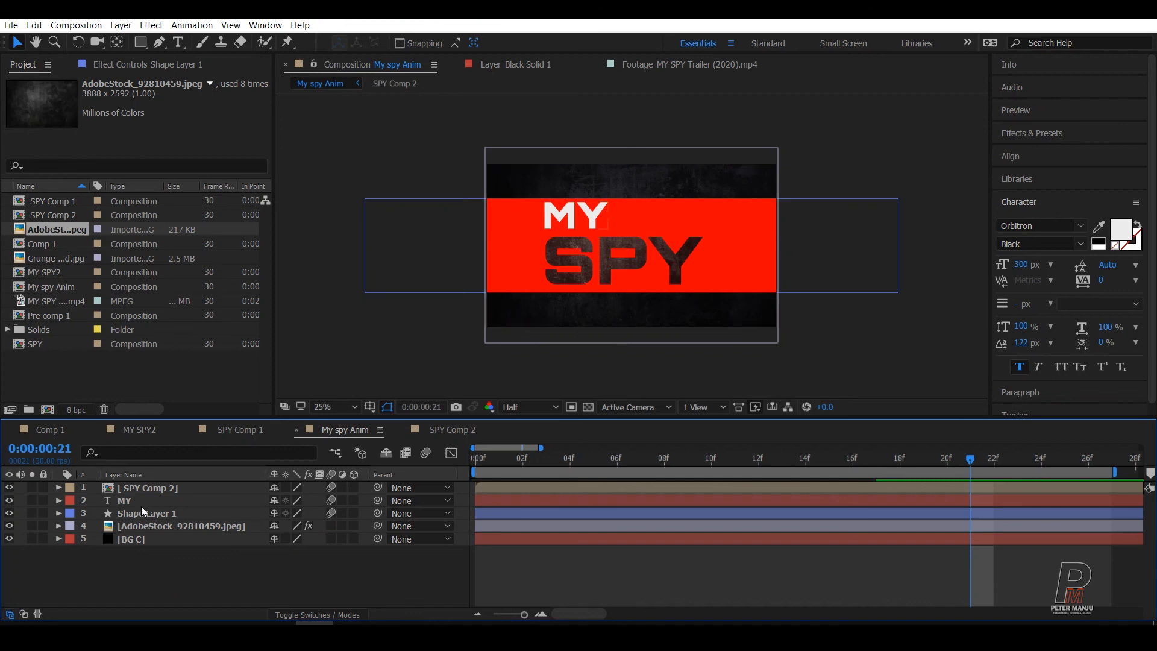
Go to 0:00:00:03 and turn on motion blur for the whole My spy Anim composition.
{"action": "left_click", "coordinate": [782, 429]}
{"action": "left_click_drag", "start_coordinate": [782, 458], "coordinate": [362, 490]}
{"action": "key", "text": "space"}
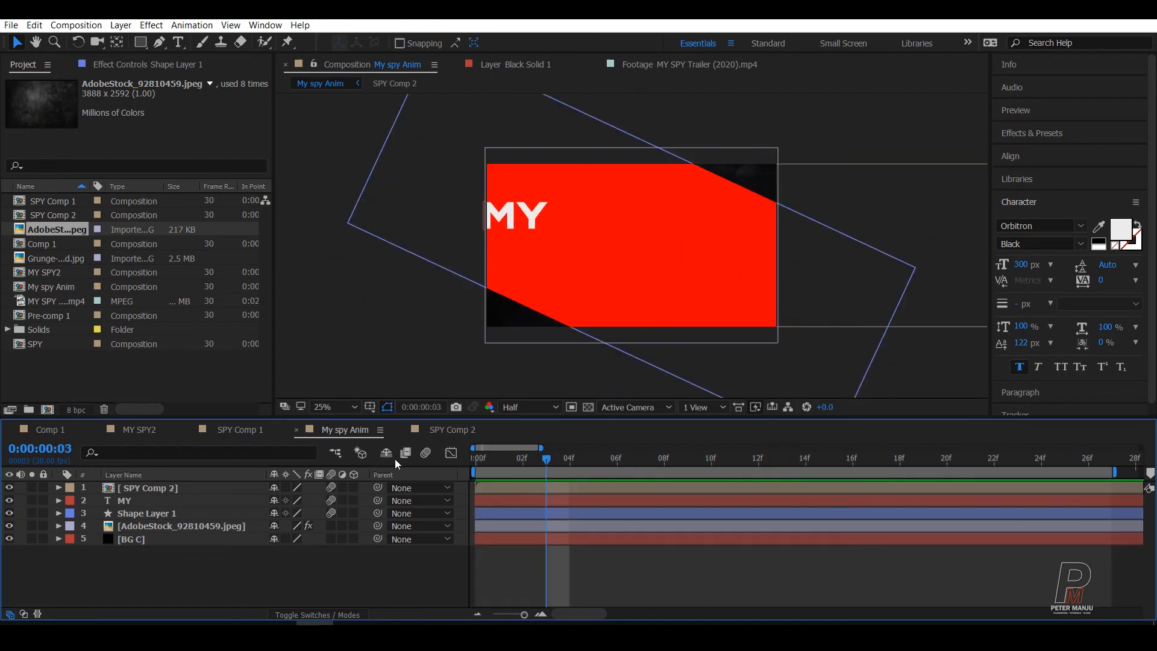
{"action": "left_click", "coordinate": [426, 455]}
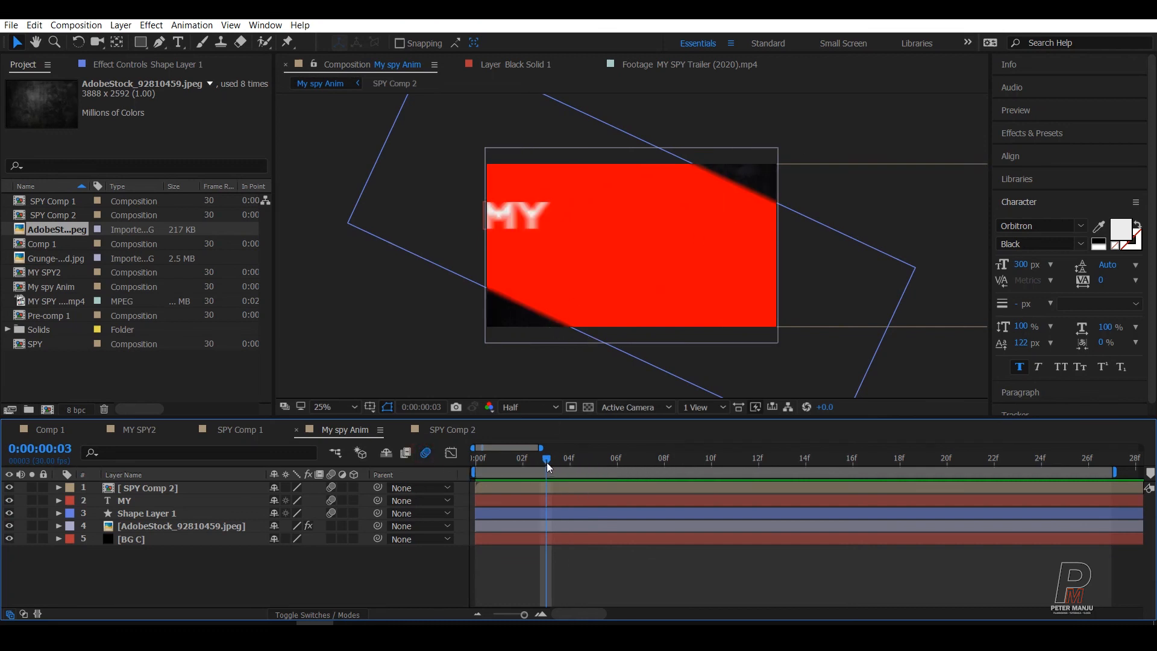
Check the motion blur on the moving MY and SPY texts from the start, ending at 0:00:00:05.
{"action": "left_click_drag", "start_coordinate": [547, 462], "coordinate": [476, 462]}
{"action": "key", "text": "space"}
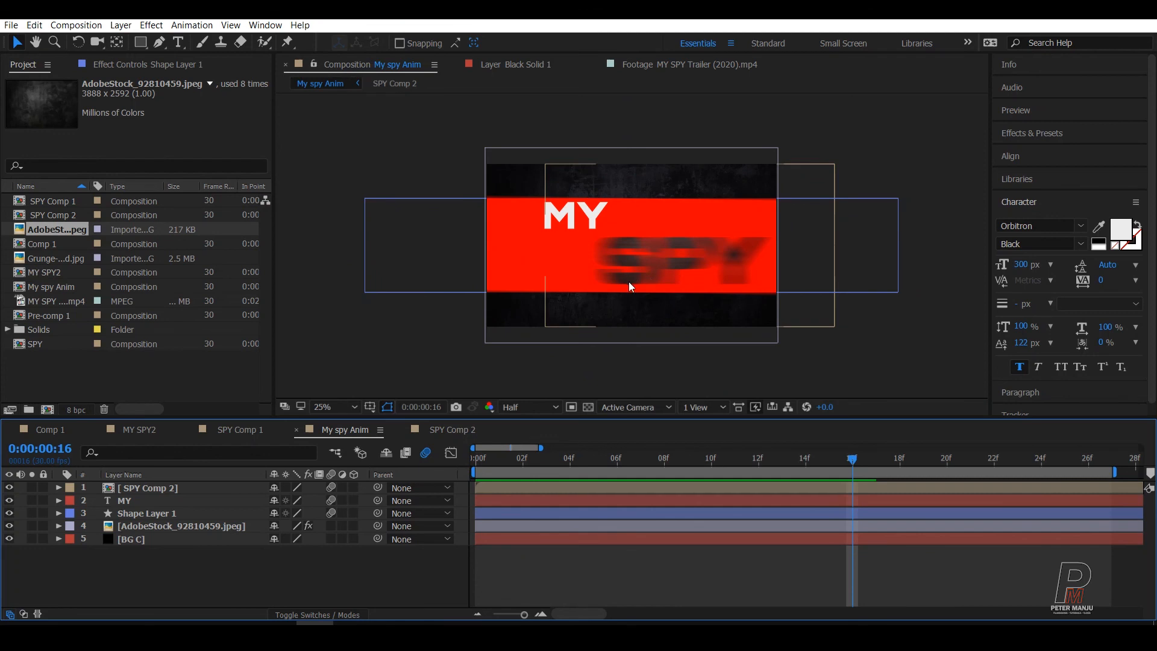
{"action": "left_click_drag", "start_coordinate": [777, 460], "coordinate": [593, 460]}
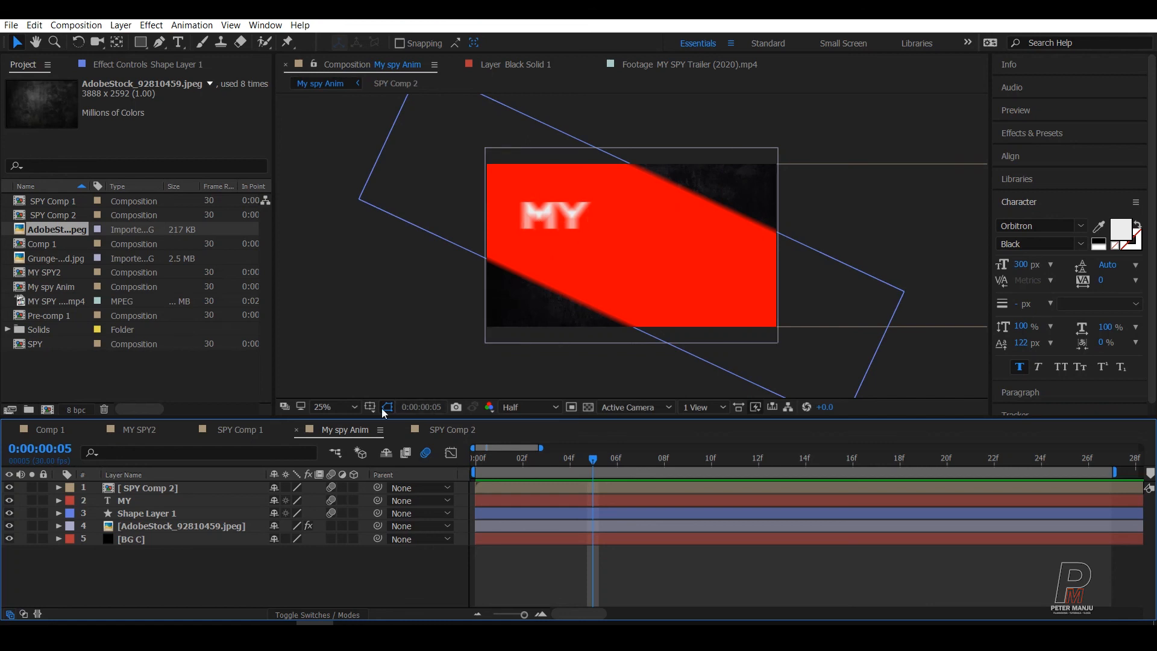
{"action": "left_click", "coordinate": [147, 513]}
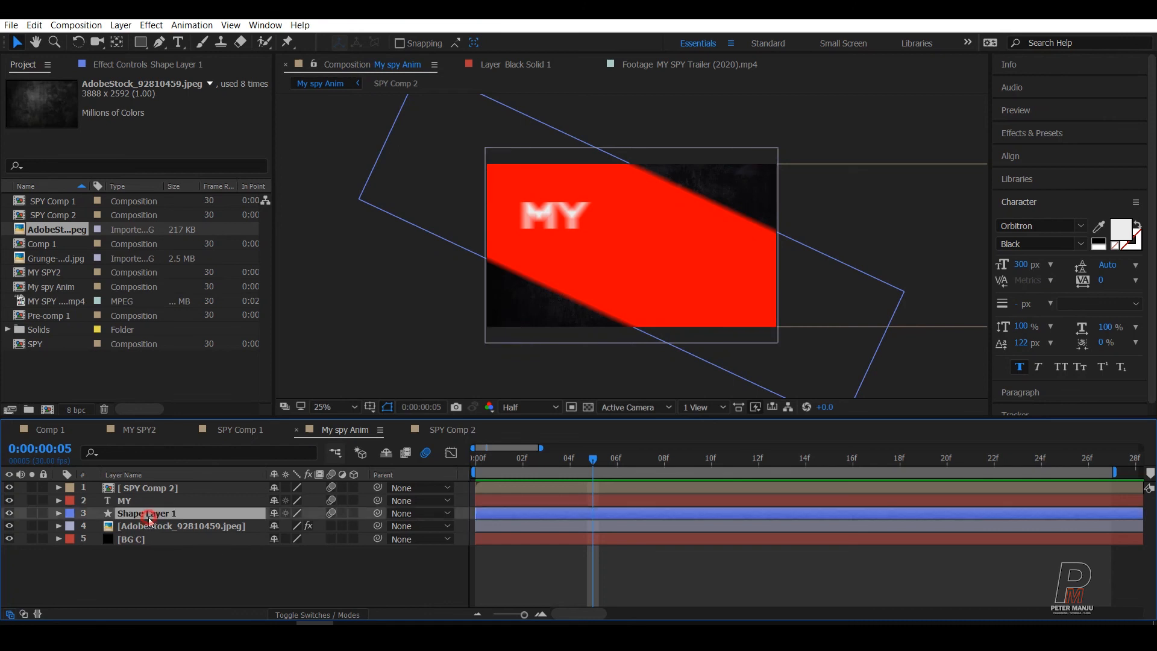
{"action": "left_click", "coordinate": [153, 26]}
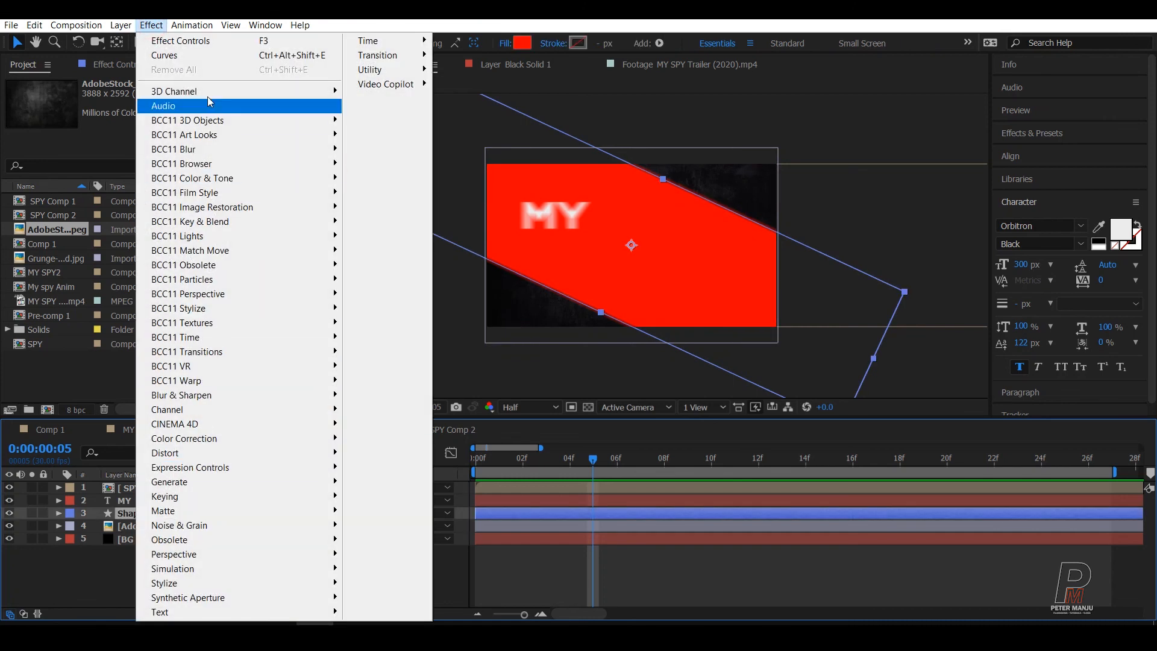
{"action": "mouse_move", "coordinate": [193, 395]}
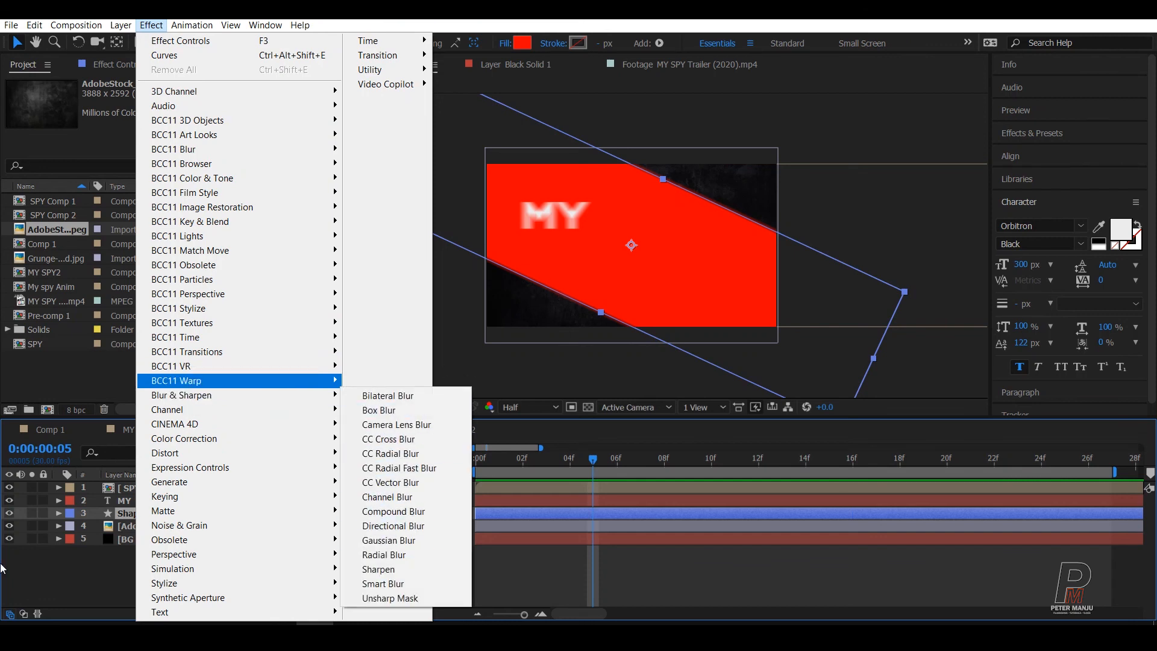
{"action": "left_click", "coordinate": [47, 576]}
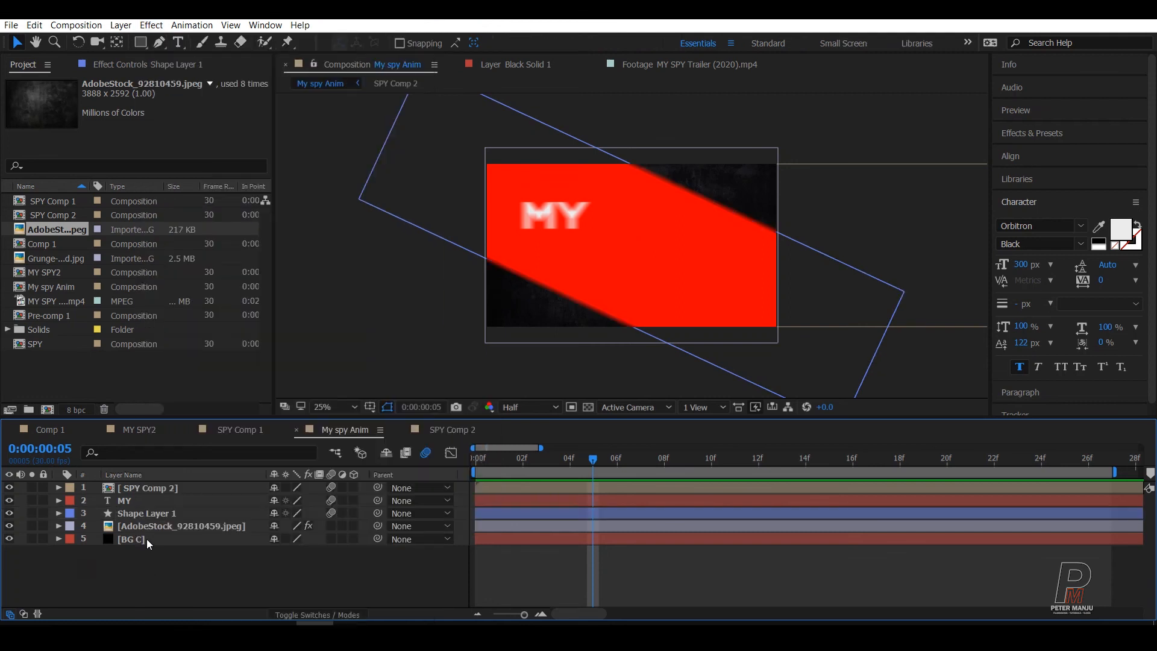
Preview the complete title animation with motion blur from the first frame.
{"action": "left_click_drag", "start_coordinate": [571, 462], "coordinate": [472, 469]}
{"action": "key", "text": "space"}
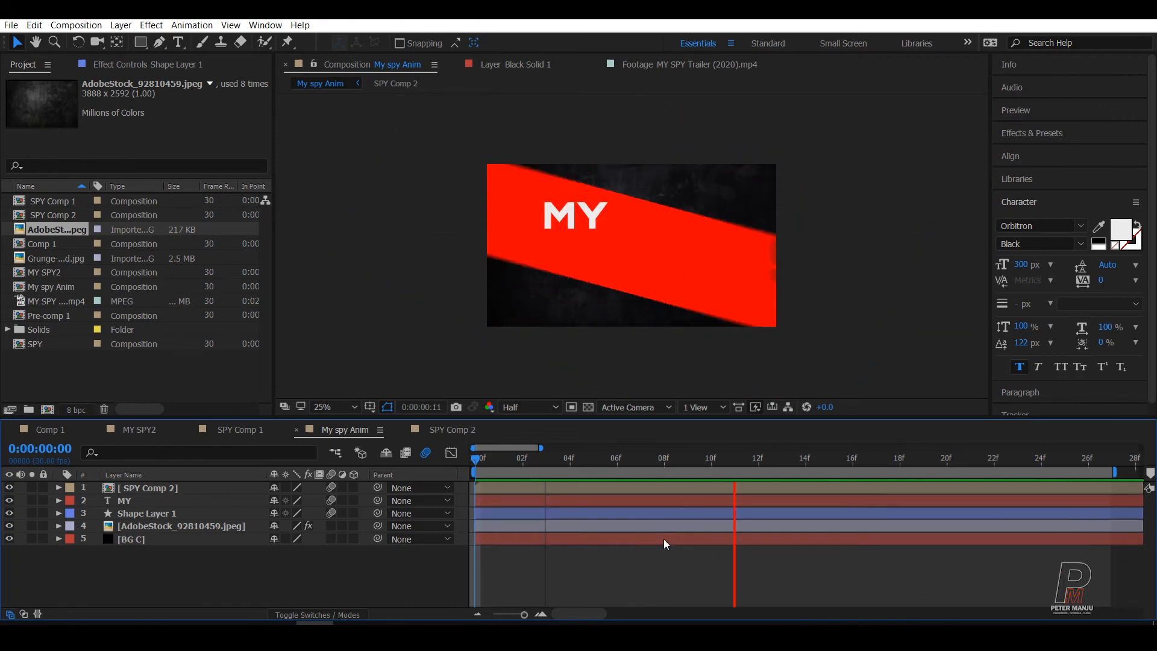
{"action": "key", "text": "space"}
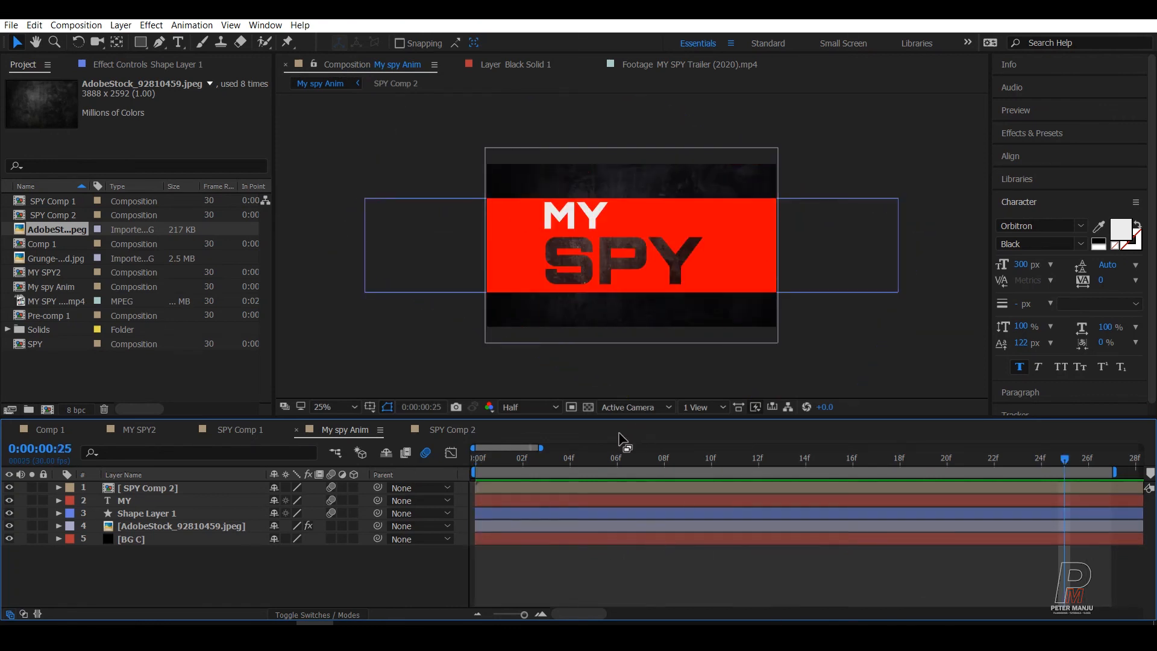
Duplicate the AdobeStock_92810459.jpeg texture layer and place the copy directly above Shape Layer 1 so it covers the red band.
{"action": "key", "text": "slash"}
{"action": "left_click_drag", "start_coordinate": [852, 168], "coordinate": [667, 278]}
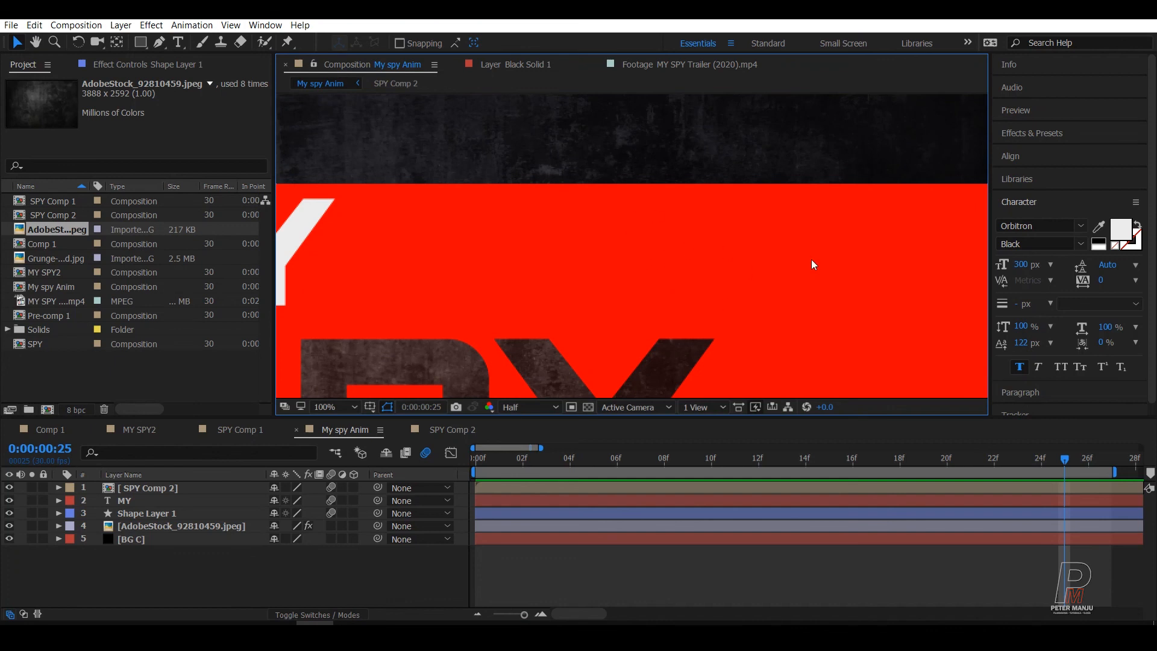
{"action": "scroll", "coordinate": [747, 259], "scroll_direction": "down", "scroll_amount": 2}
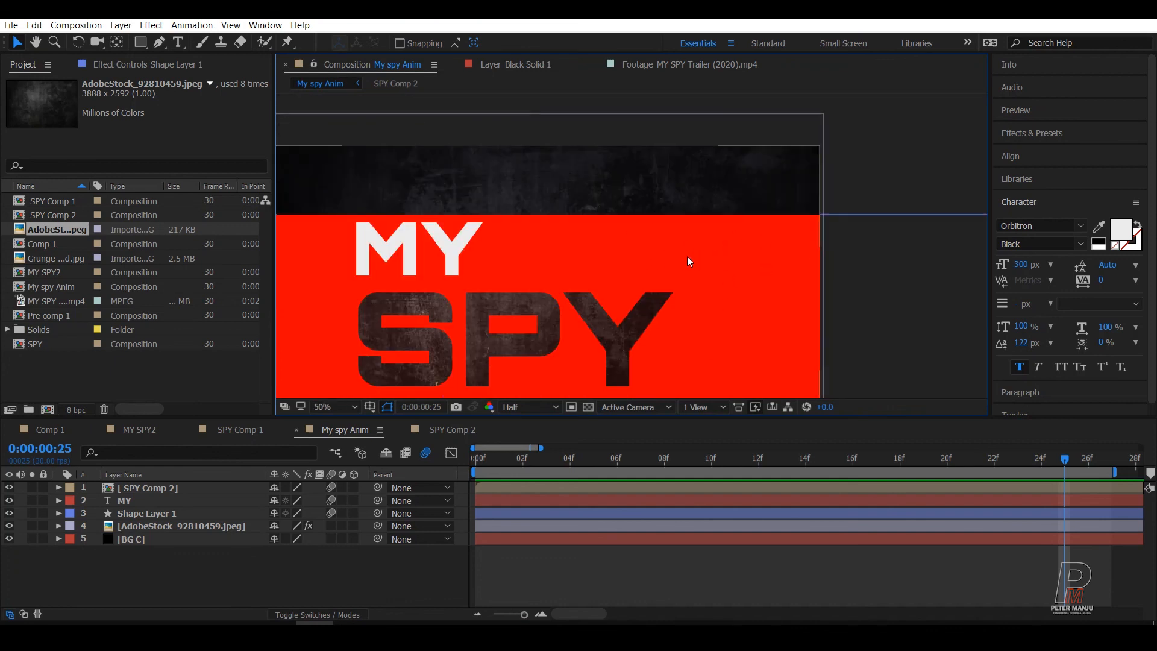
{"action": "left_click", "coordinate": [170, 527]}
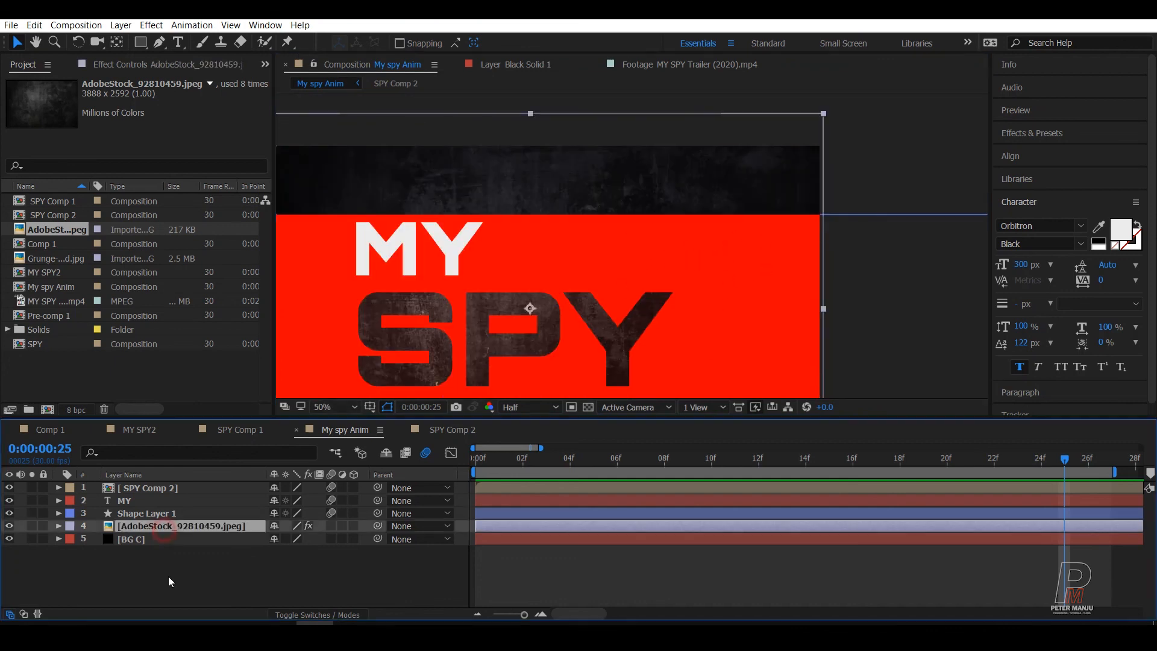
{"action": "right_click", "coordinate": [136, 570]}
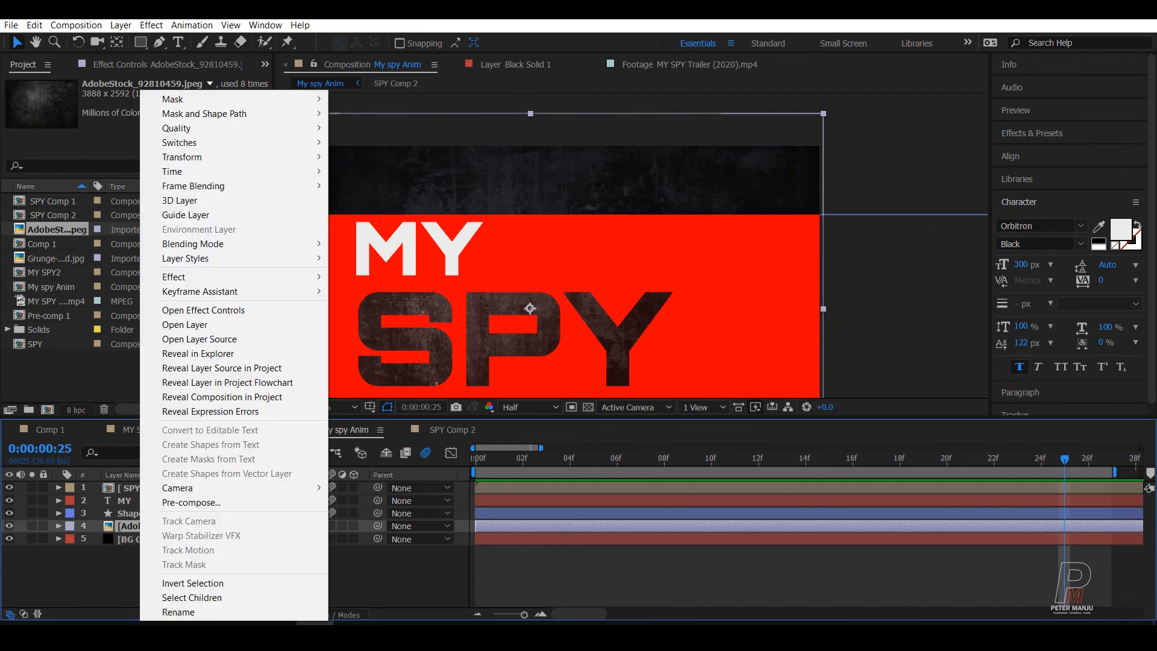
{"action": "left_click", "coordinate": [33, 25]}
{"action": "left_click", "coordinate": [34, 26]}
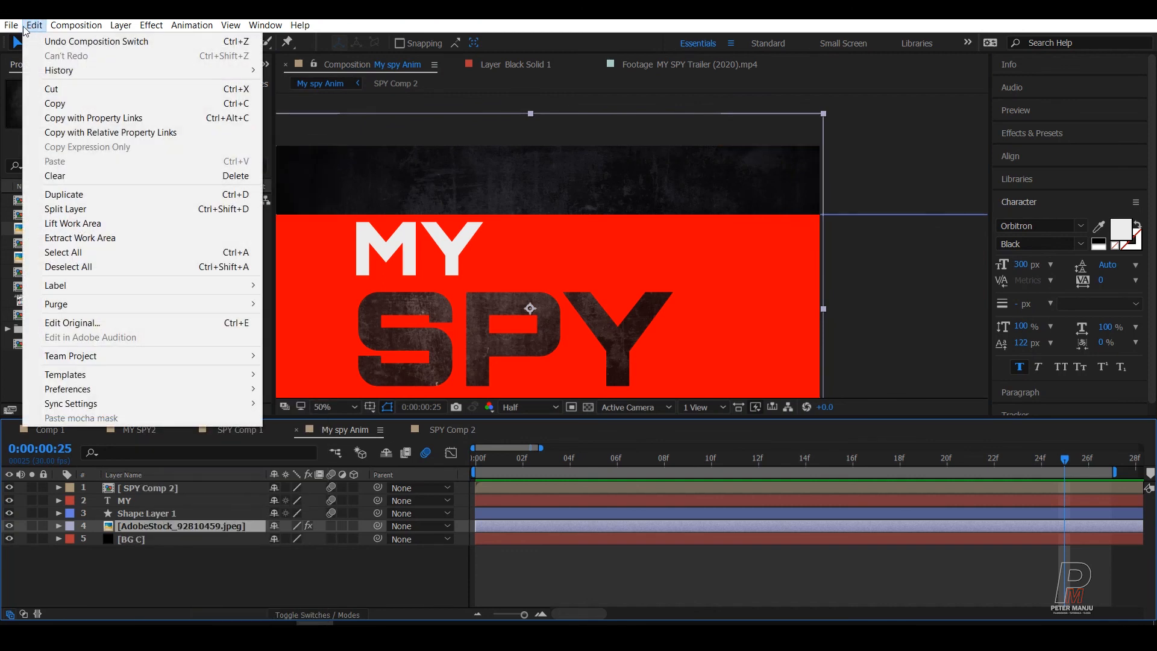
{"action": "left_click", "coordinate": [63, 194]}
{"action": "left_click_drag", "start_coordinate": [137, 511], "coordinate": [130, 512]}
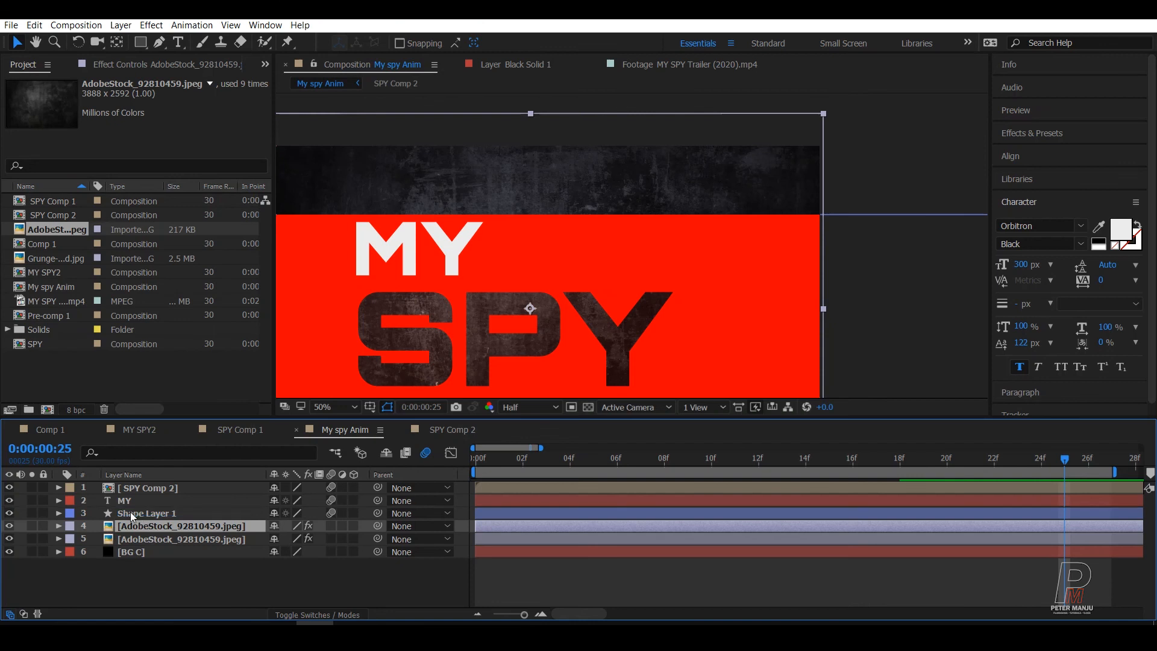
{"action": "key", "text": "comma"}
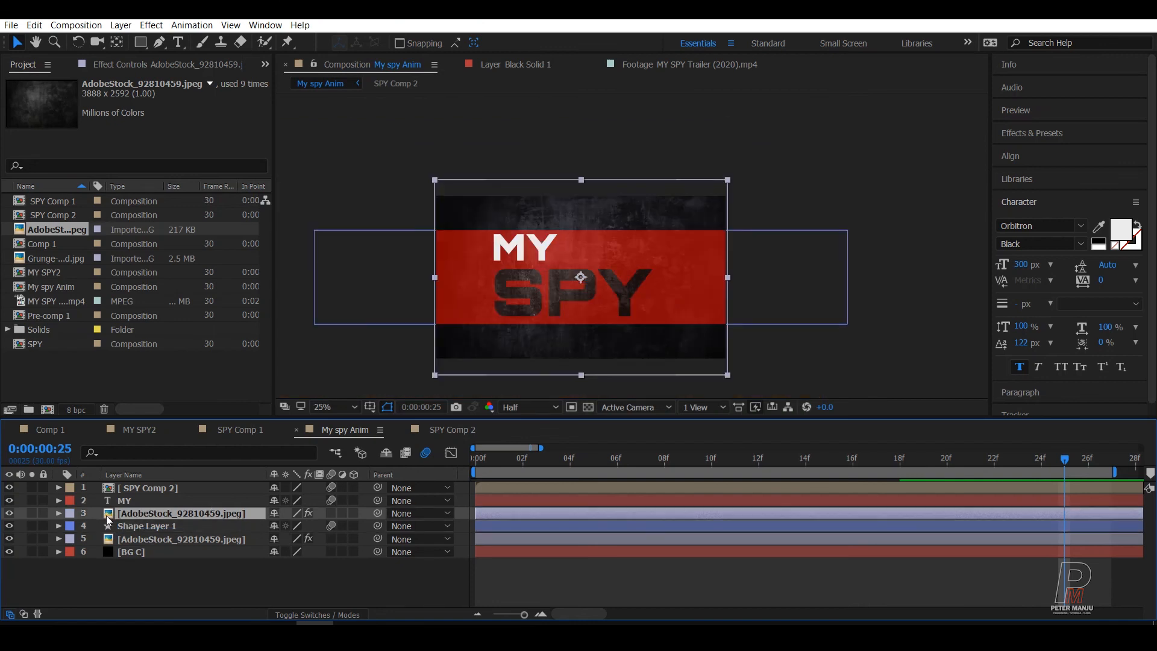
Set the opacity of the upper AdobeStock_92810459.jpeg layer to 30%.
{"action": "left_click", "coordinate": [58, 513]}
{"action": "left_click", "coordinate": [73, 540]}
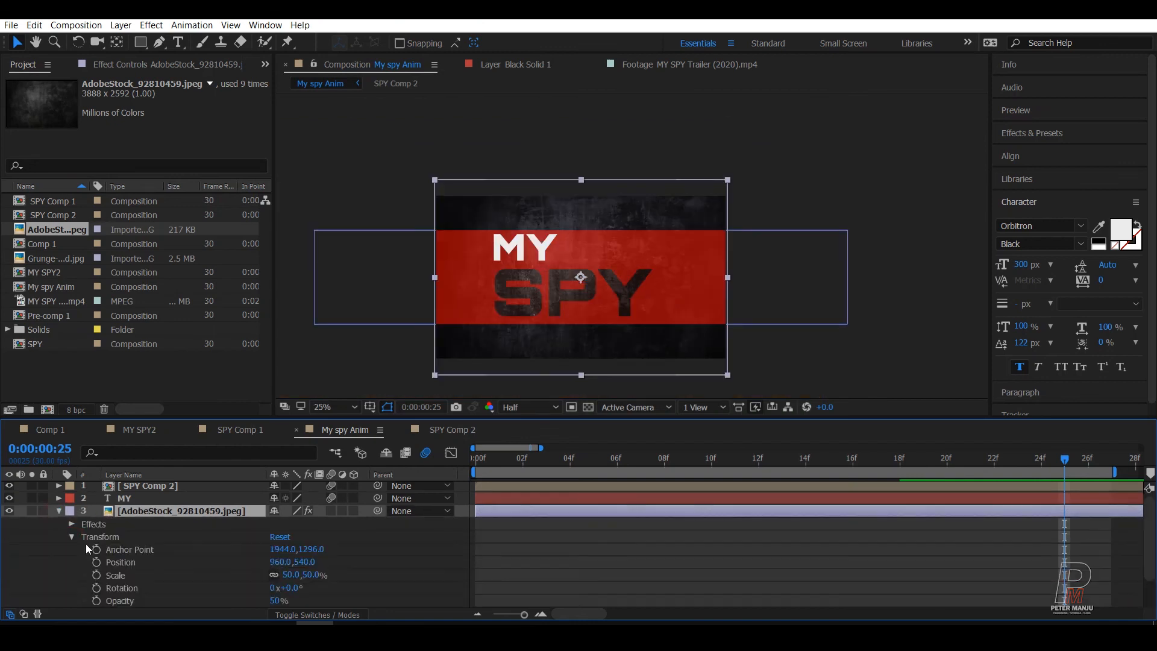
{"action": "left_click", "coordinate": [271, 600]}
{"action": "type", "text": "30"}
{"action": "key", "text": "Return"}
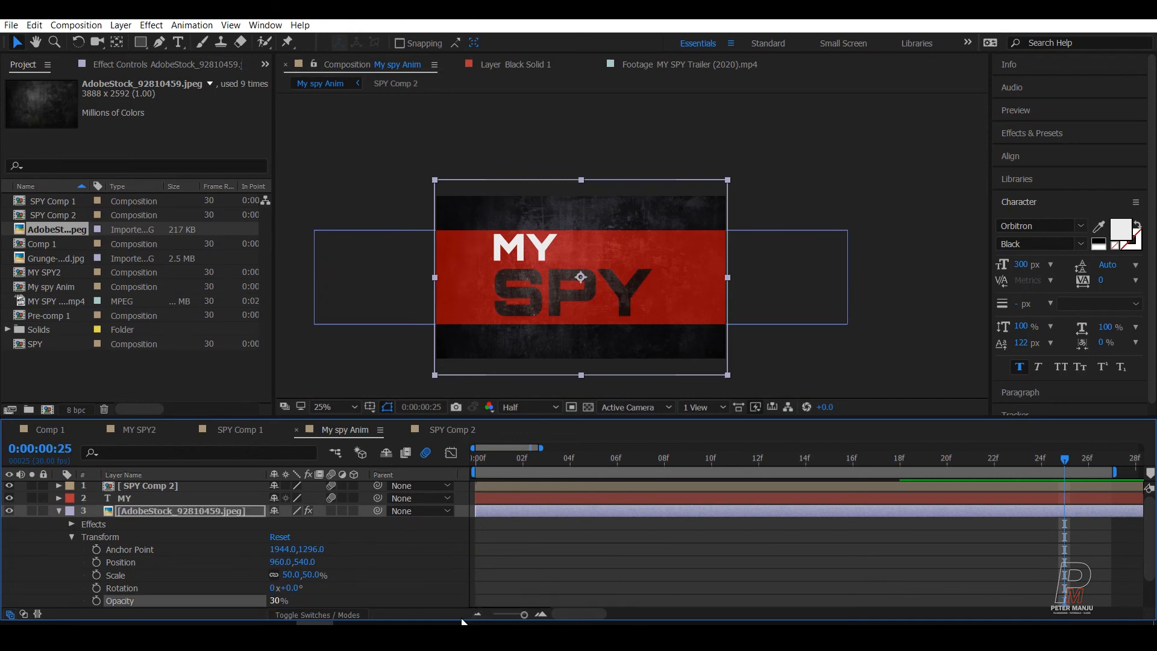
{"action": "scroll", "coordinate": [656, 255], "scroll_direction": "up", "scroll_amount": 4}
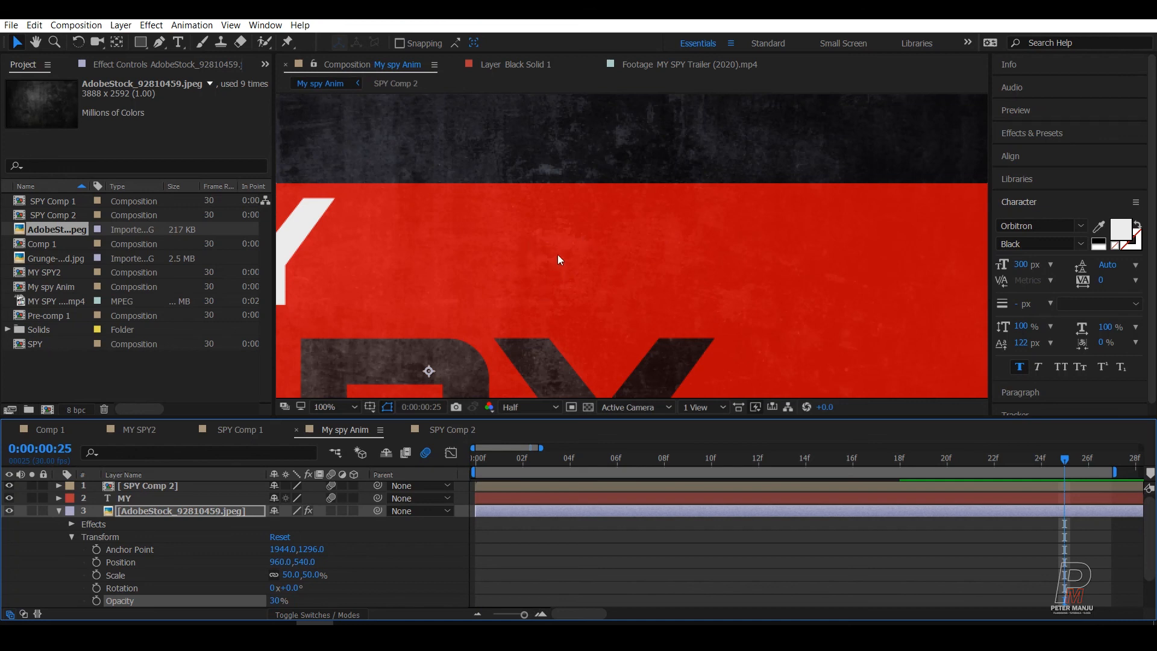
{"action": "left_click", "coordinate": [59, 511]}
Fit the composition in the viewer and preview the animation with the textured red band from the first frame.
{"action": "left_click_drag", "start_coordinate": [1064, 459], "coordinate": [335, 472]}
{"action": "left_click", "coordinate": [332, 406]}
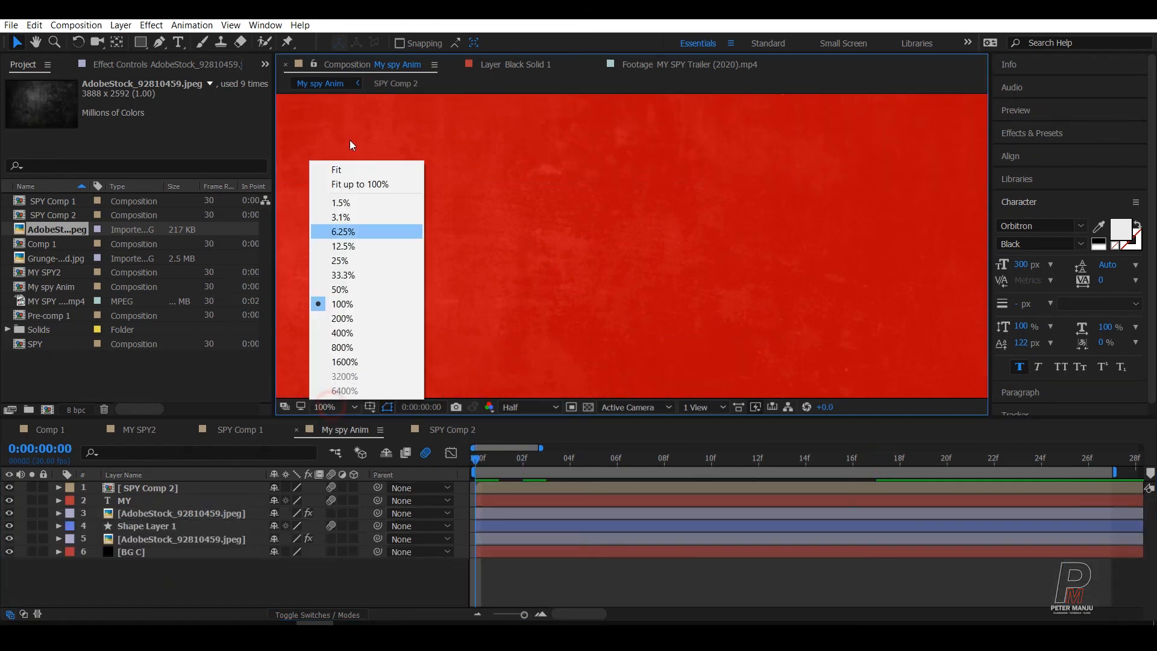
{"action": "left_click", "coordinate": [336, 170]}
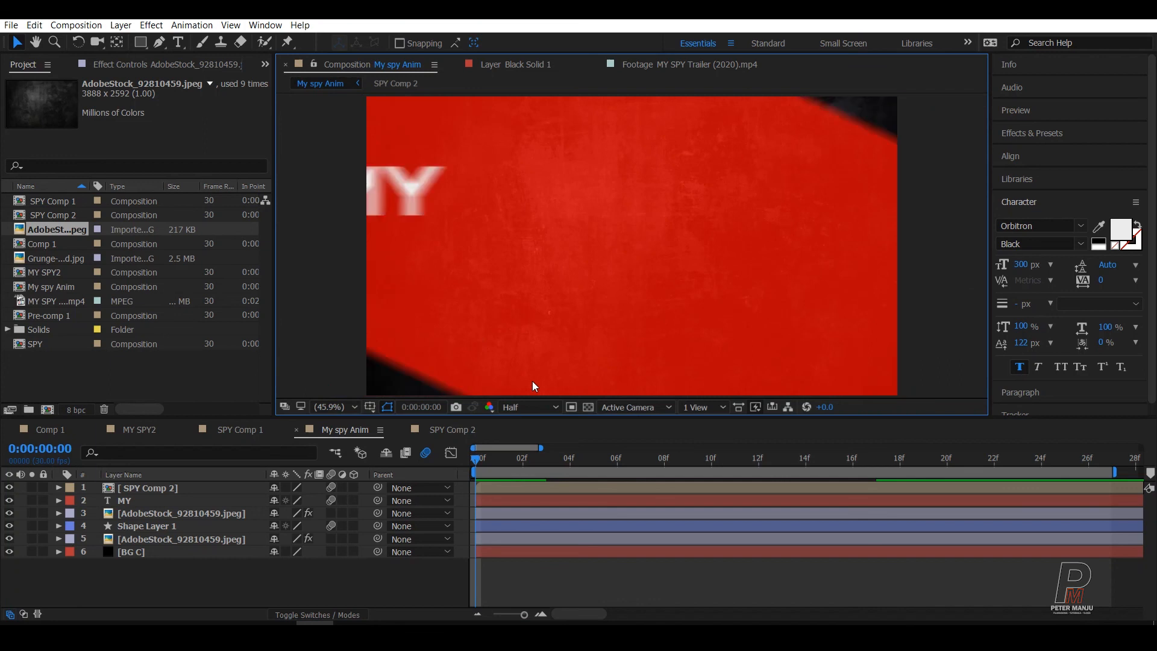
{"action": "key", "text": "space"}
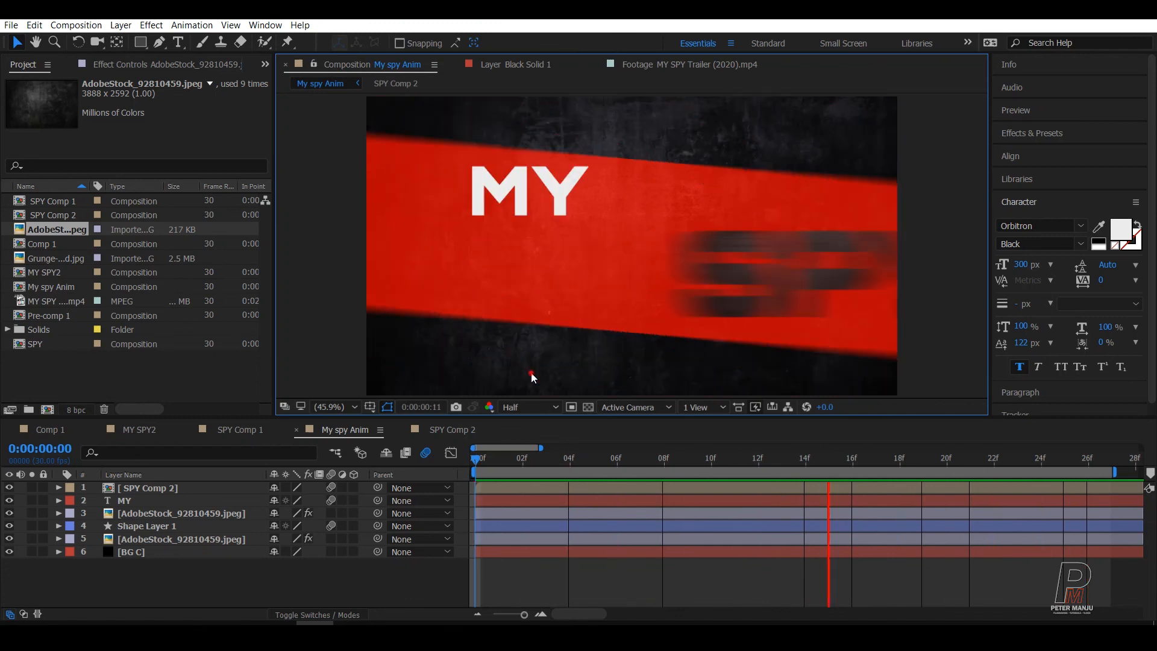
{"action": "key", "text": "space"}
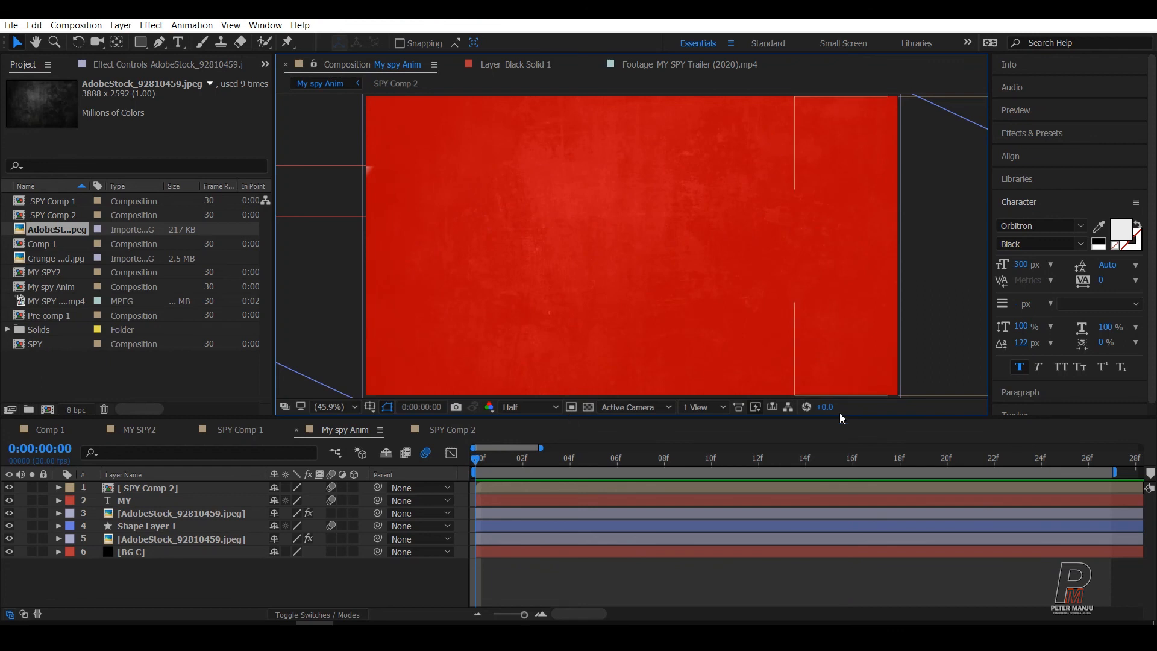
{"action": "scroll", "coordinate": [818, 276], "scroll_direction": "down", "scroll_amount": 2}
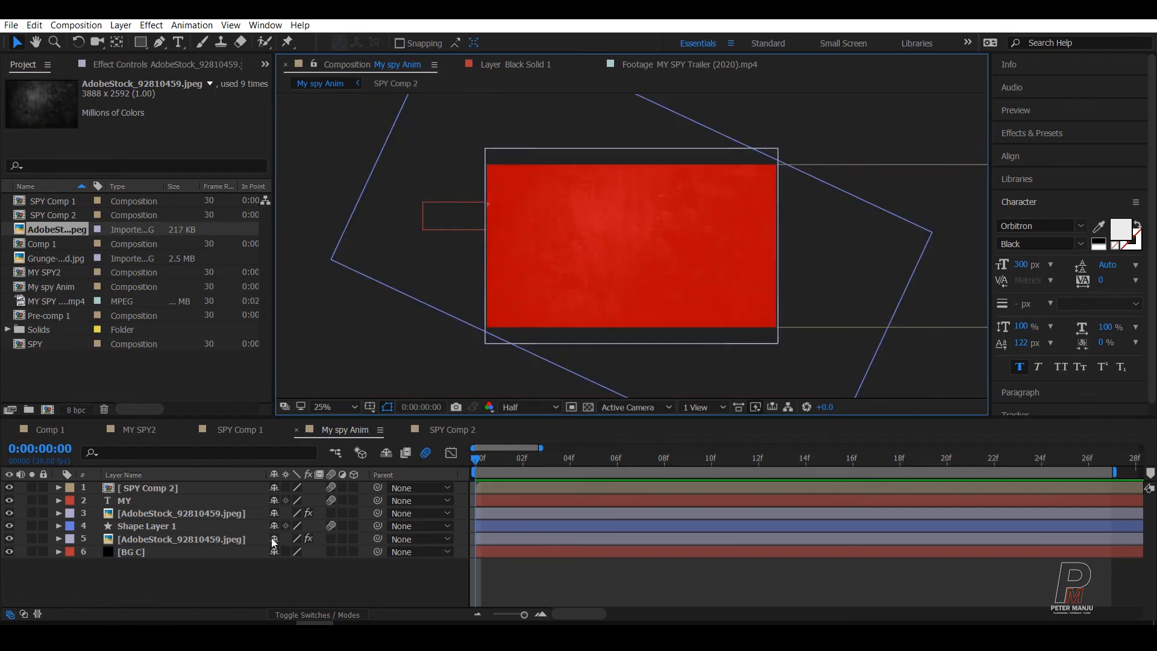
{"action": "left_click", "coordinate": [235, 573]}
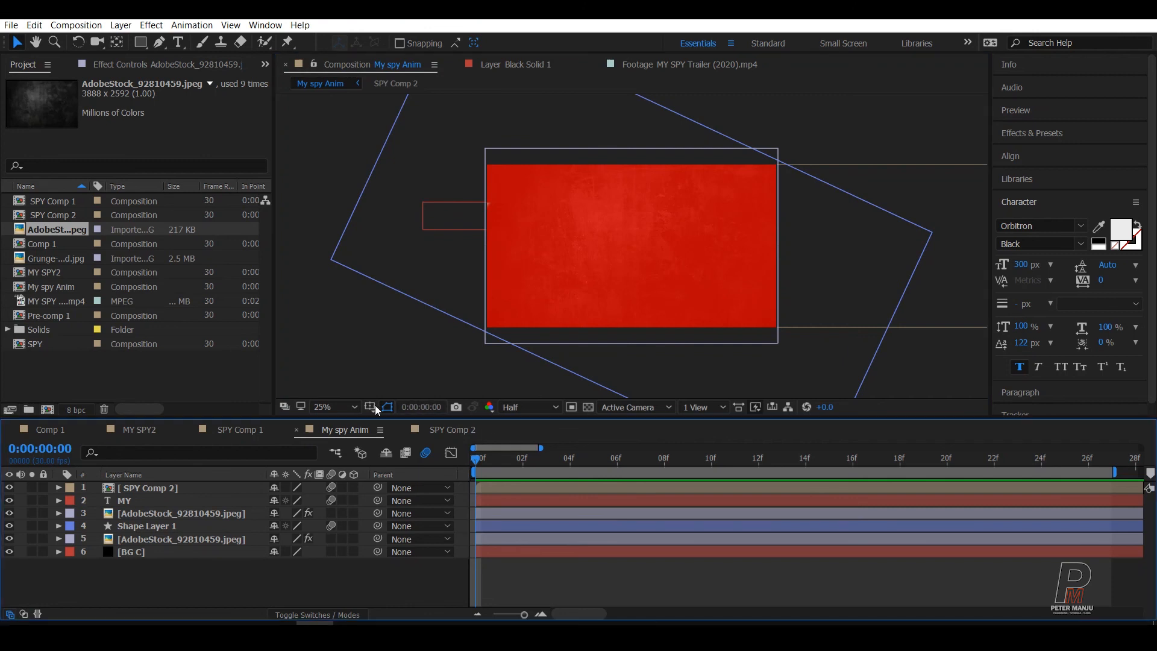
{"action": "left_click", "coordinate": [344, 409]}
{"action": "left_click", "coordinate": [353, 176]}
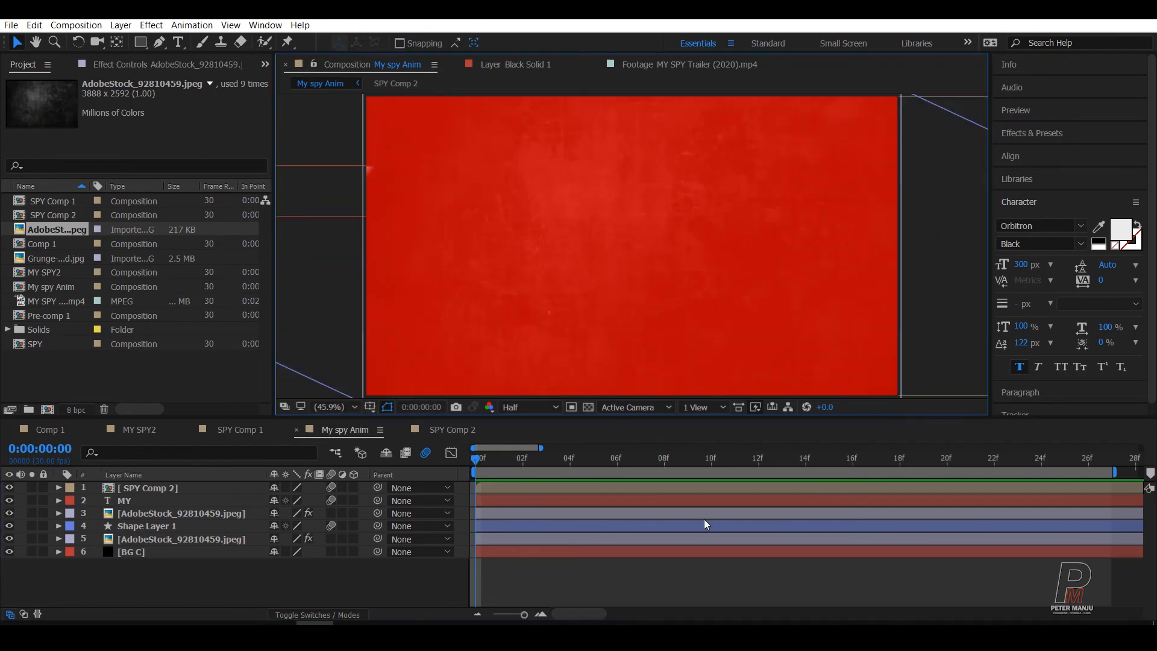